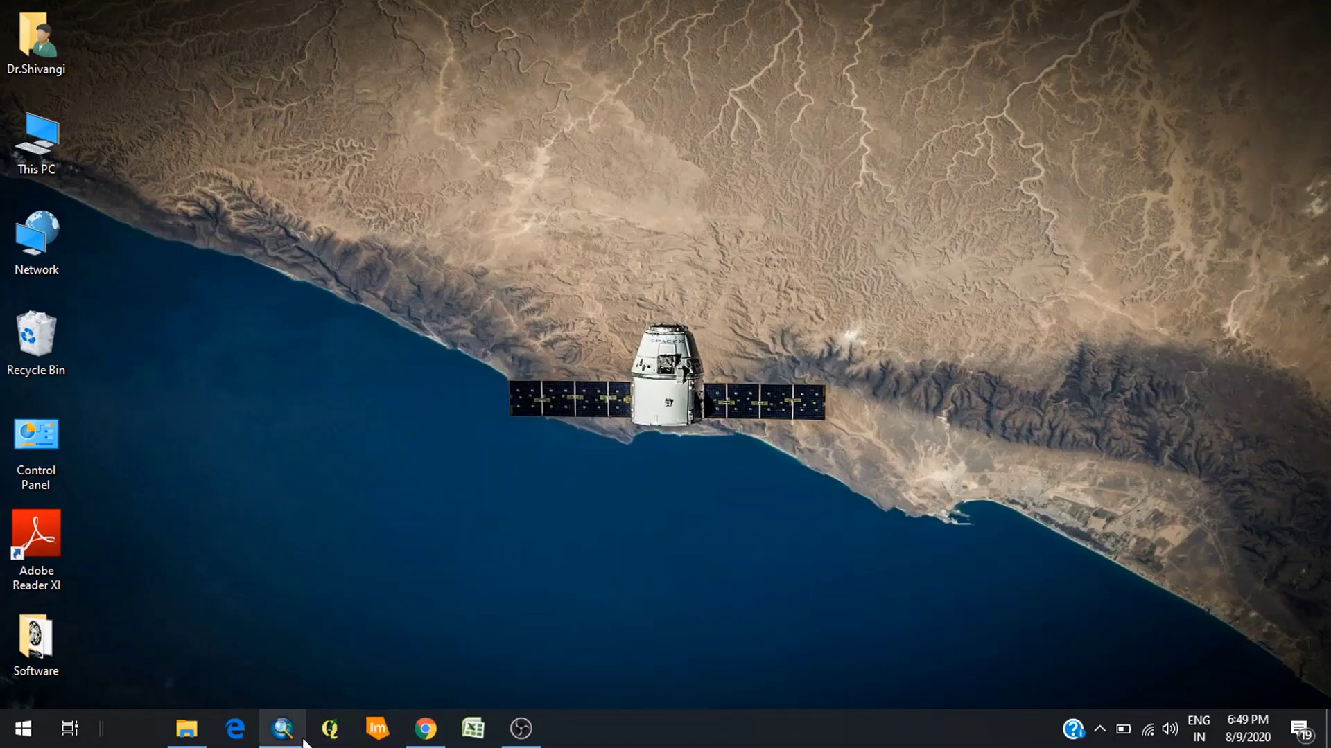
Switch to ArcMap and browse the files in the 22 Apr 2015 Landsat 8 folder as data to add
click(283, 728)
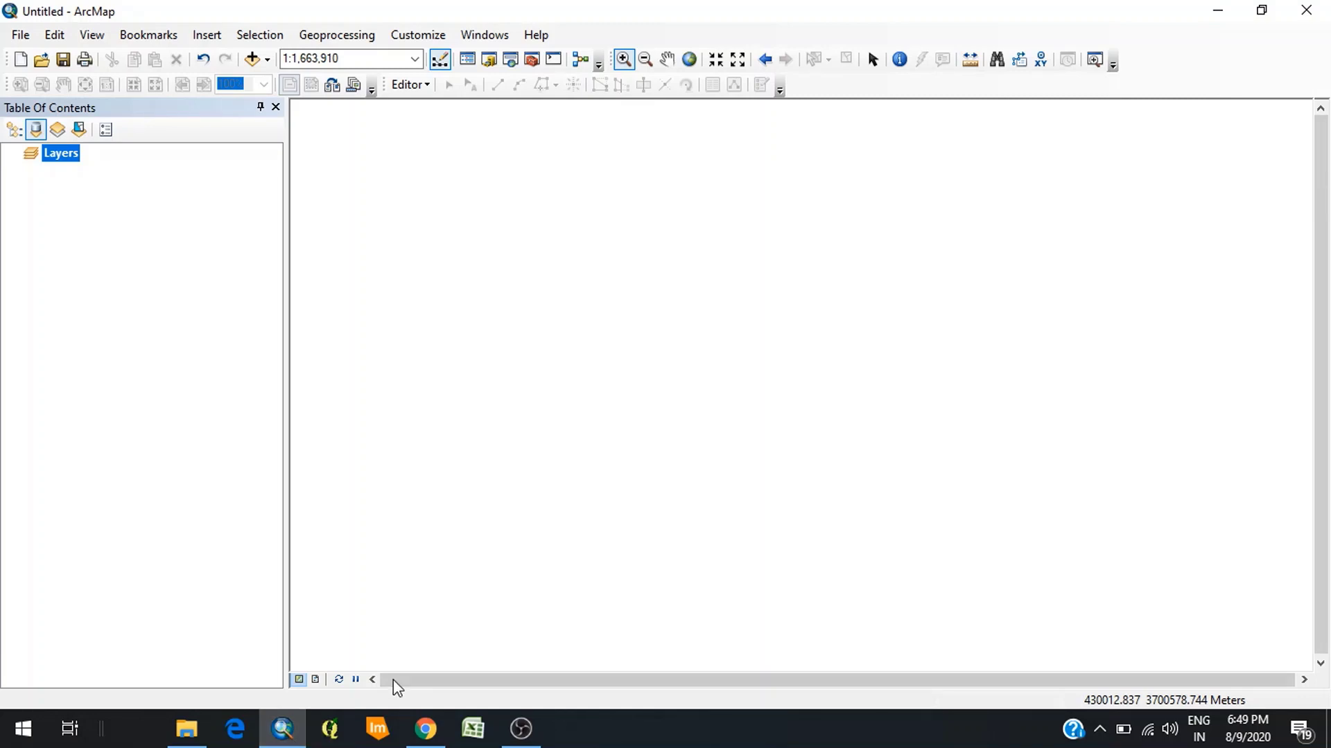
click(254, 59)
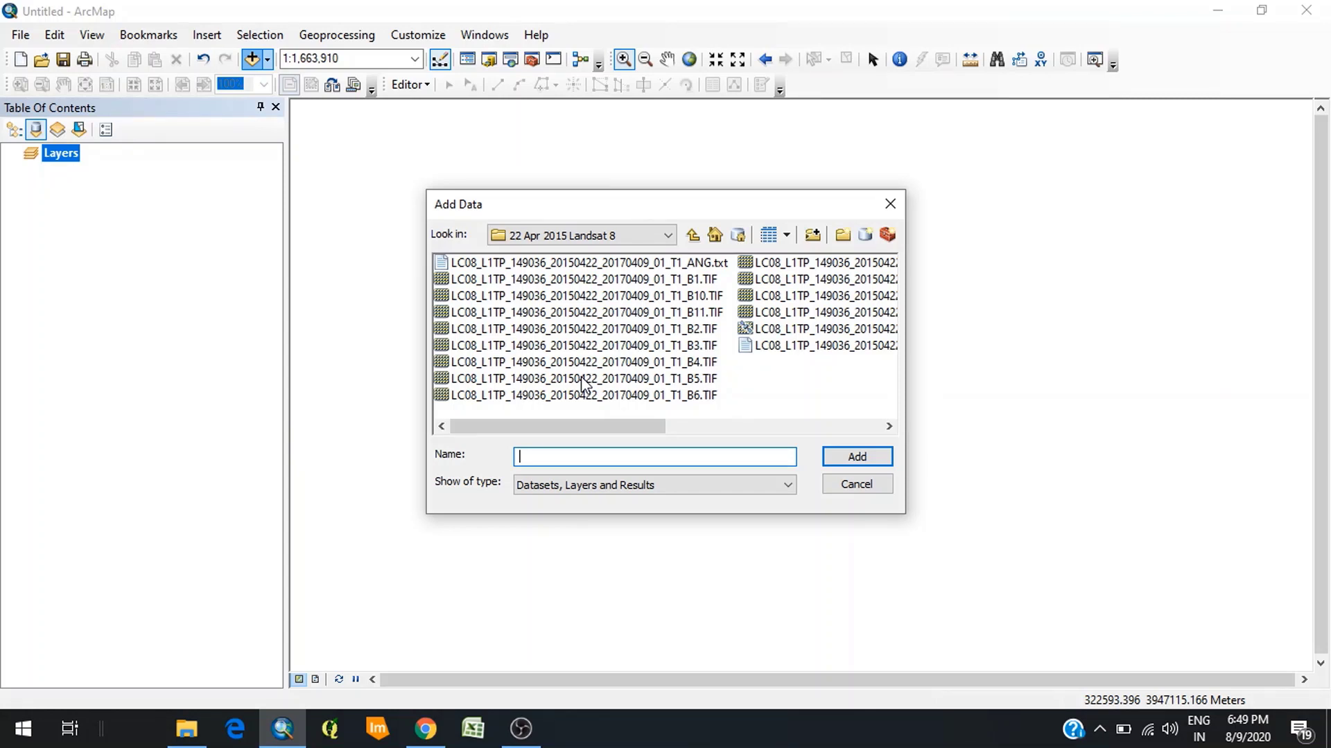
click(887, 427)
drag(739, 425, 527, 454)
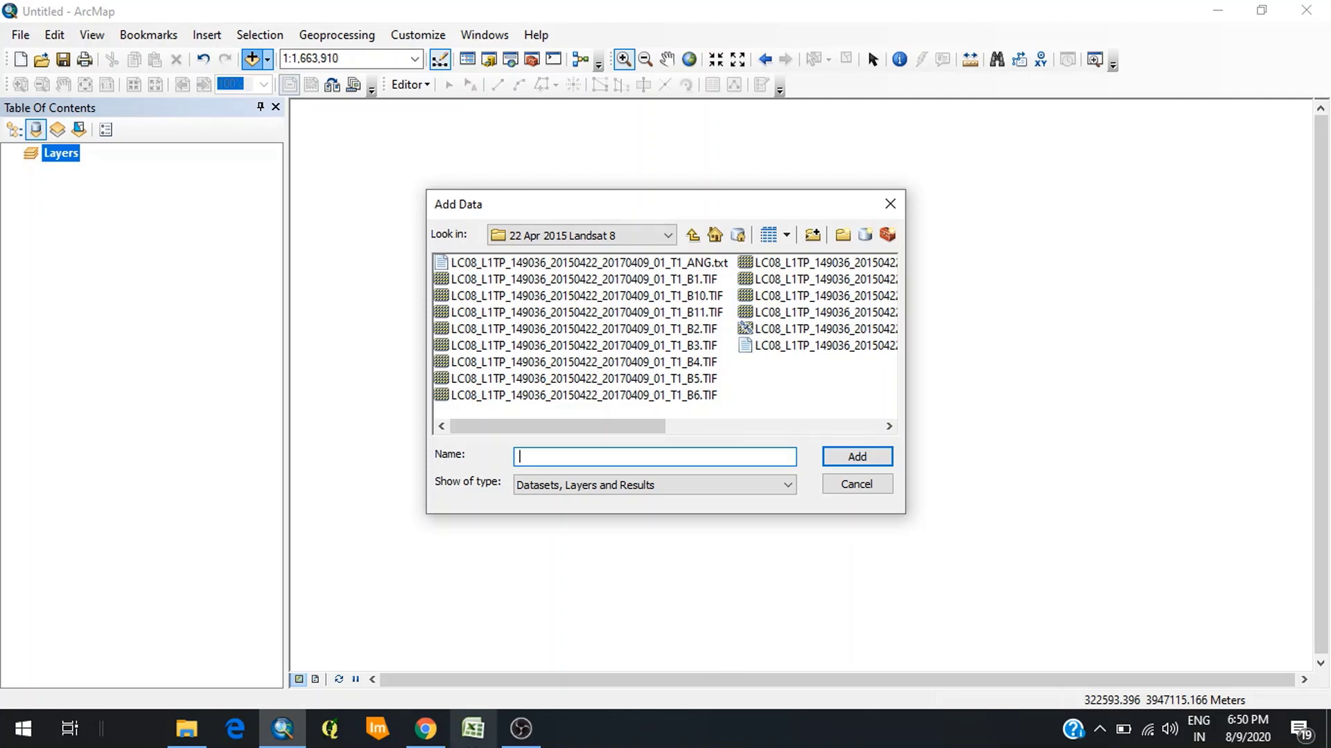
Check the Landsat 8 band designations on the USGS page in Chrome, and add LC08_L1TP_149036_20150422_20170409_01_T1_B4.TIF to the ArcMap document
click(433, 740)
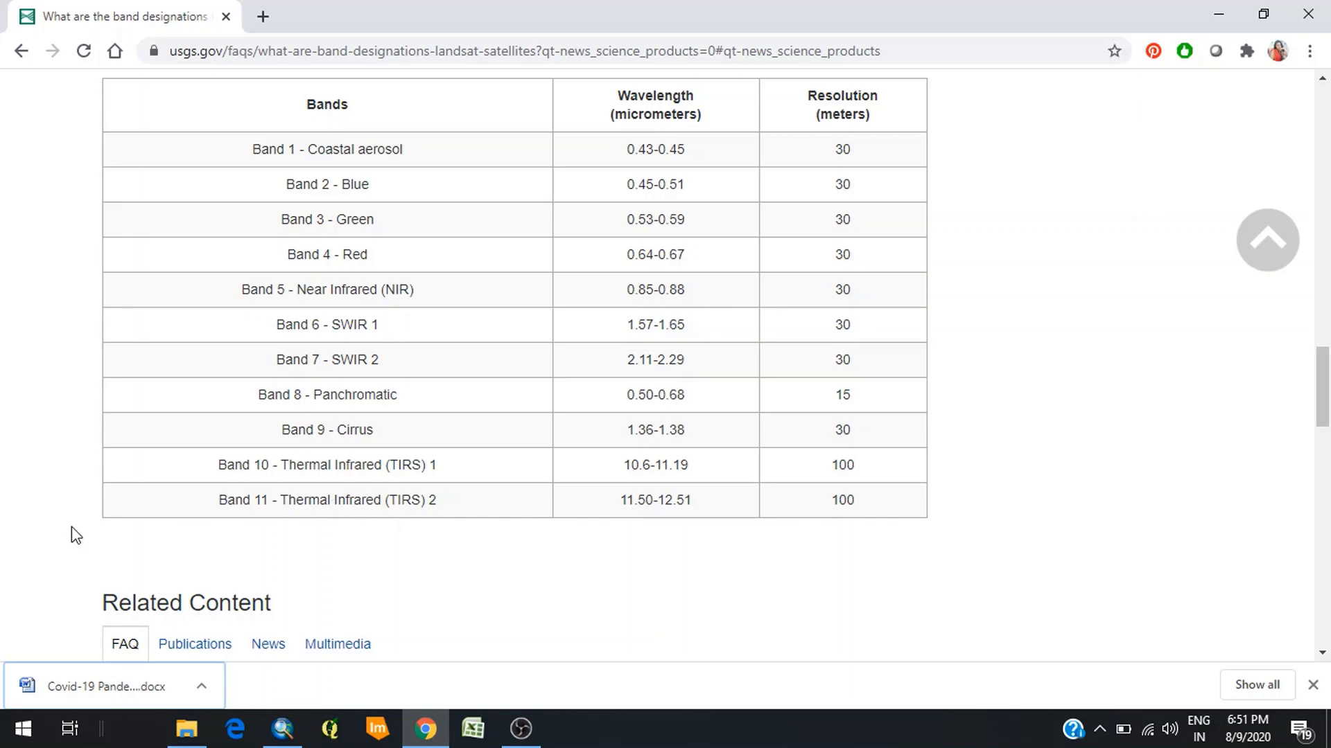
click(271, 714)
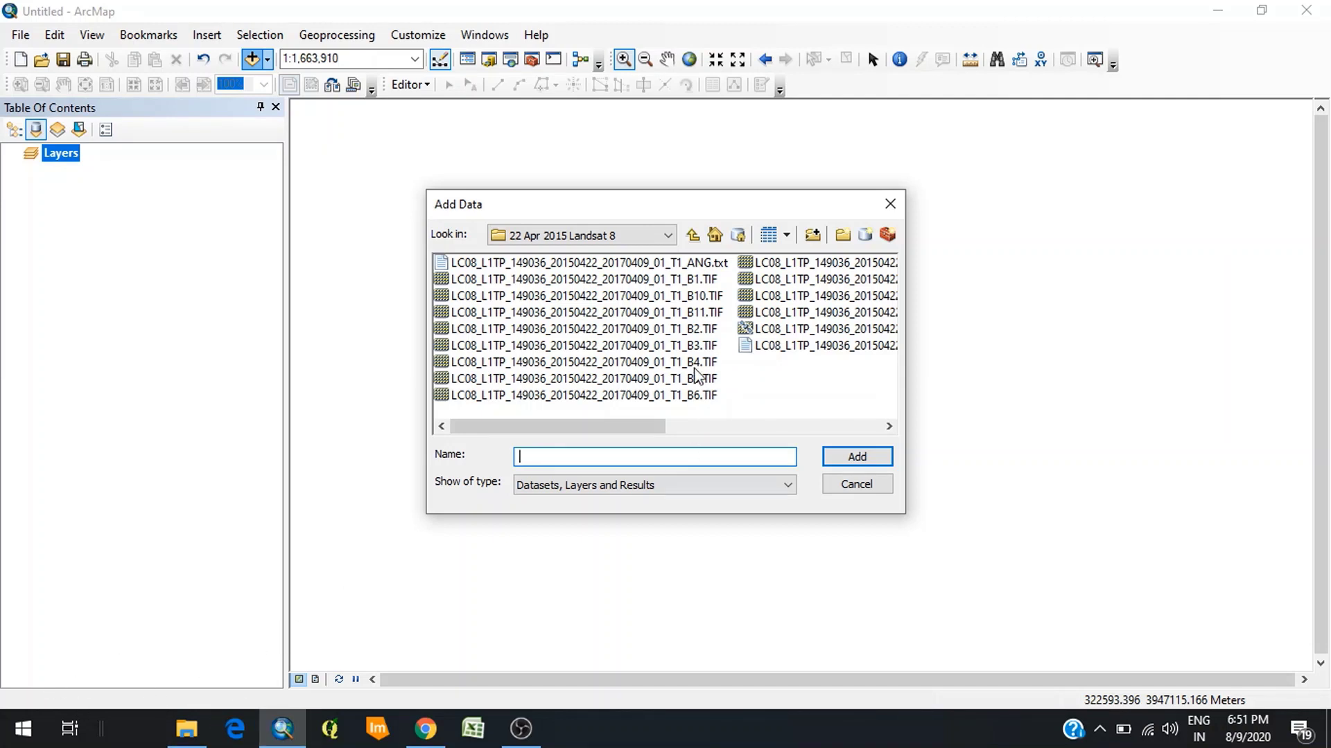
click(674, 362)
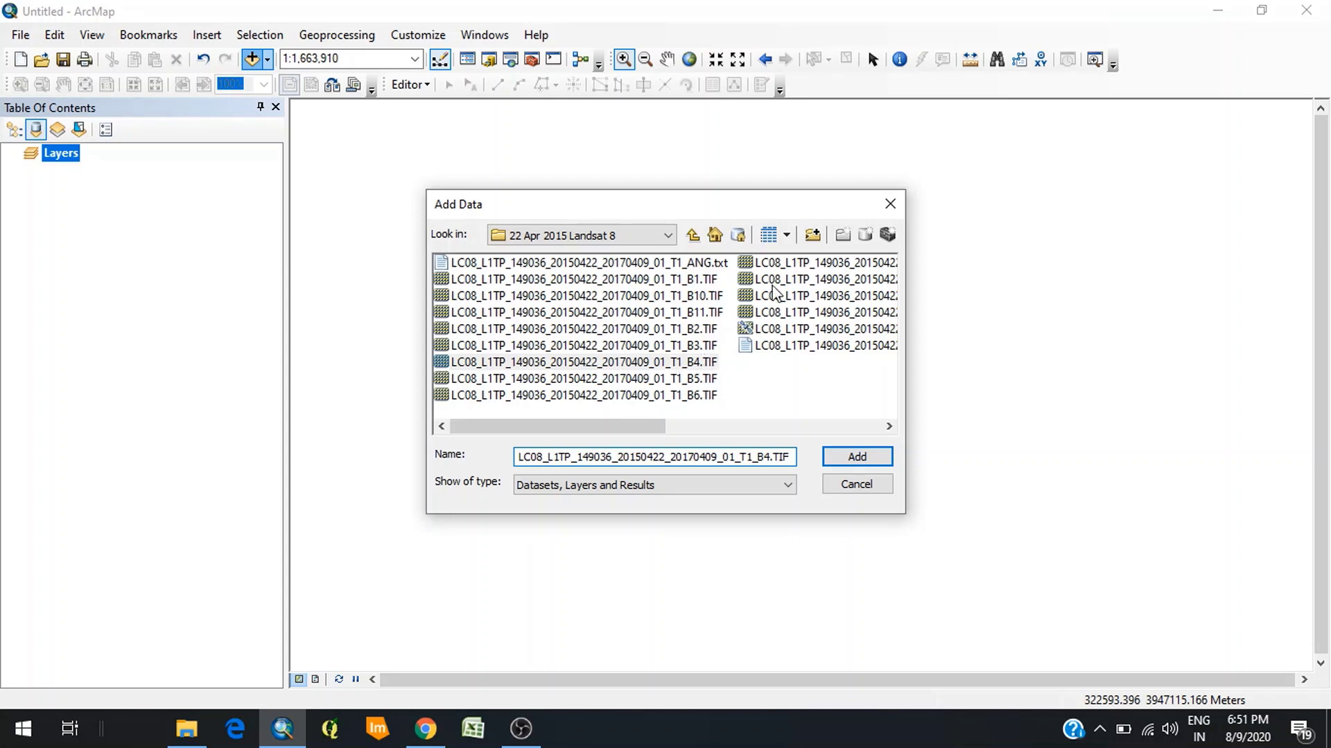
click(668, 365)
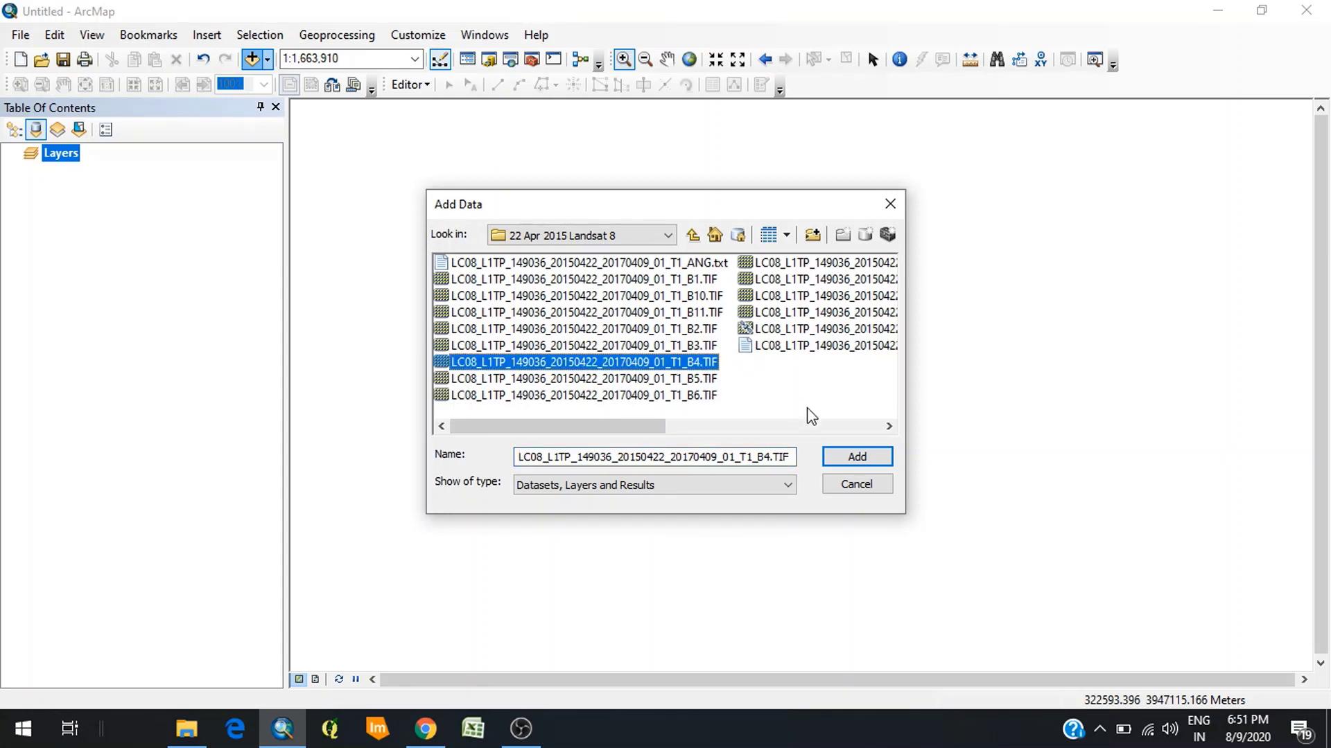
click(851, 458)
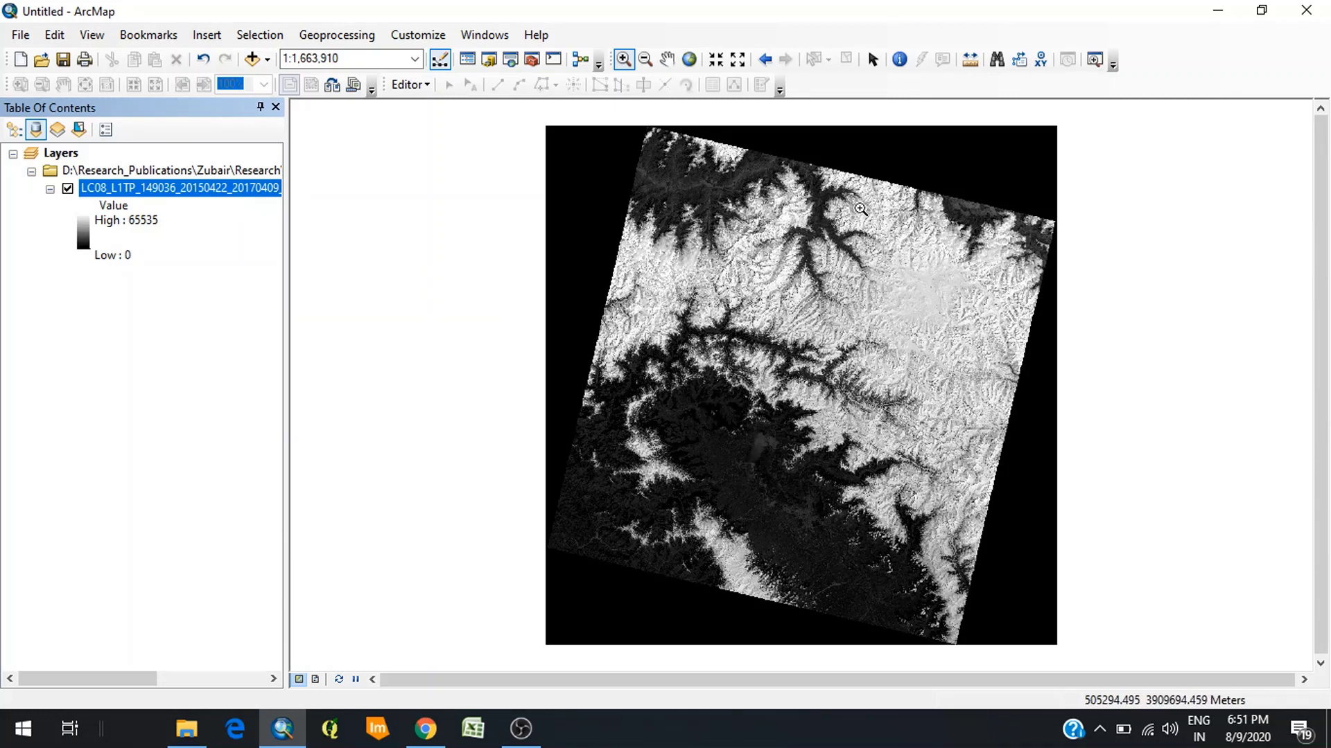
click(799, 163)
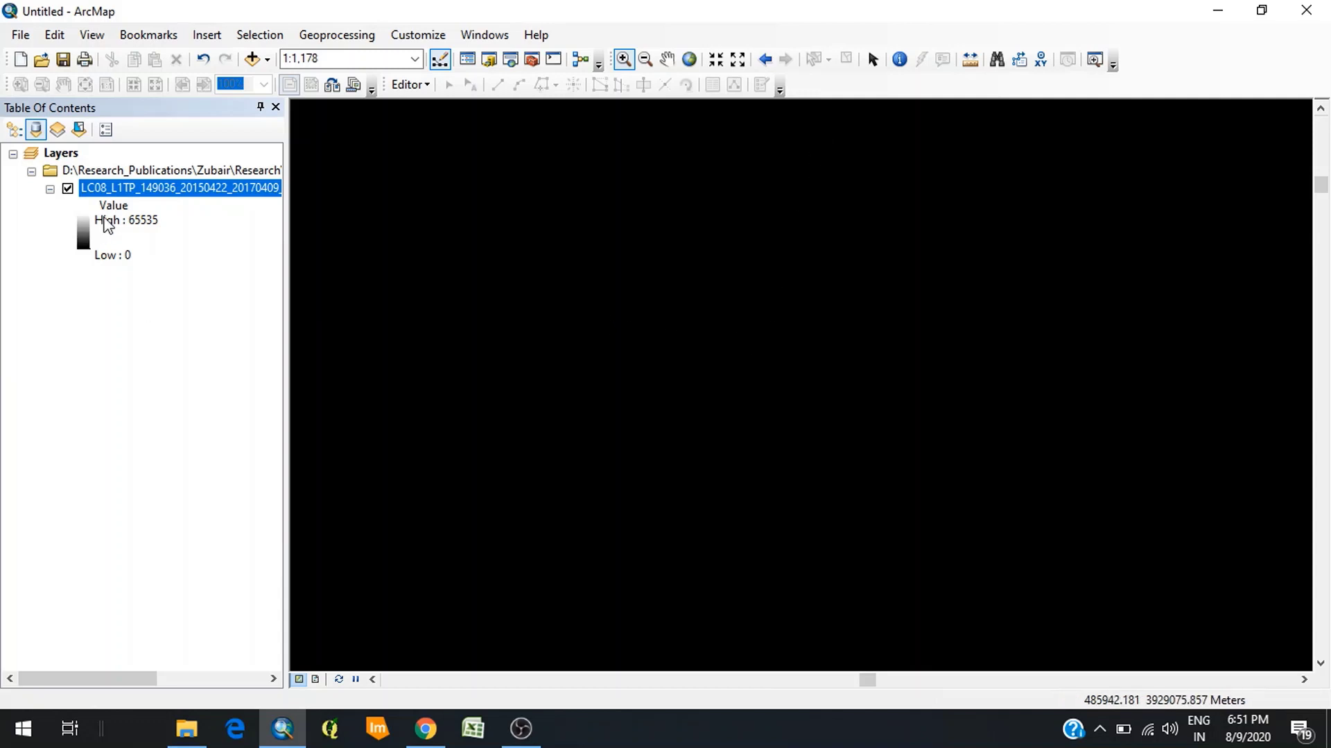
right_click(179, 184)
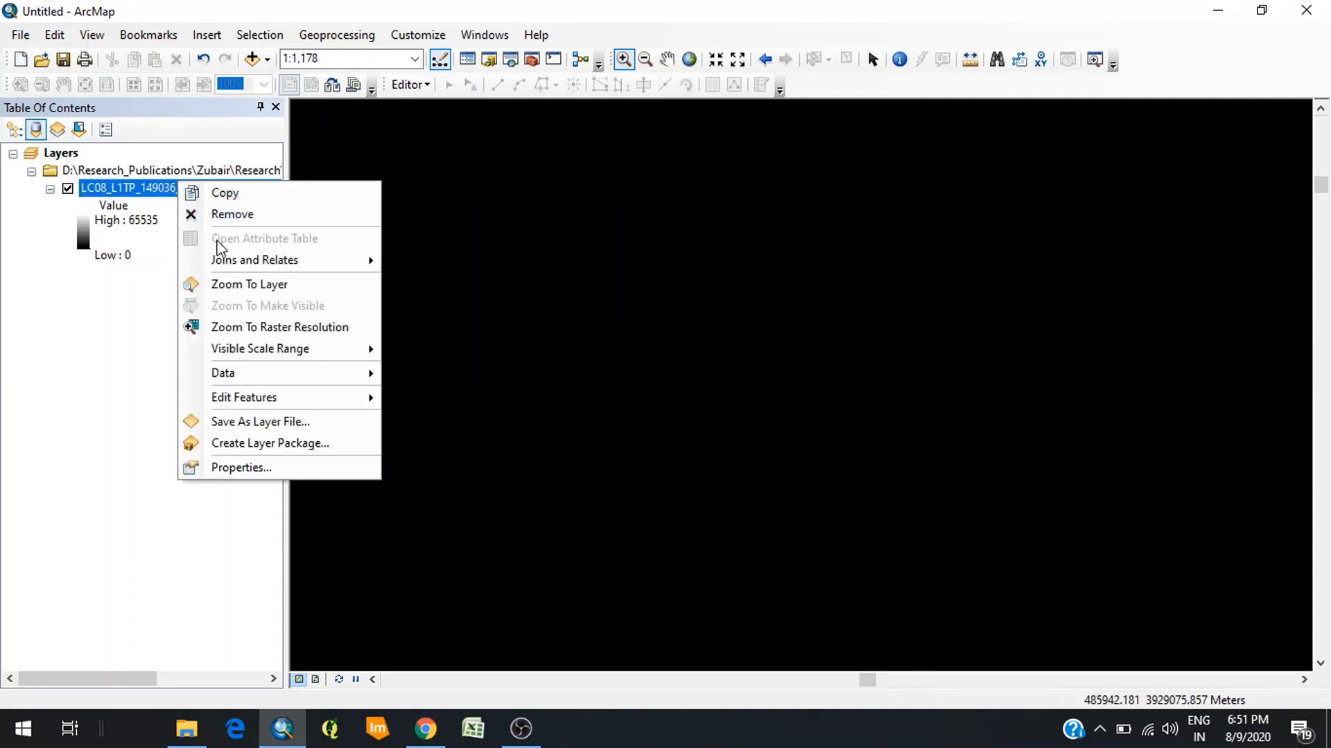
click(236, 283)
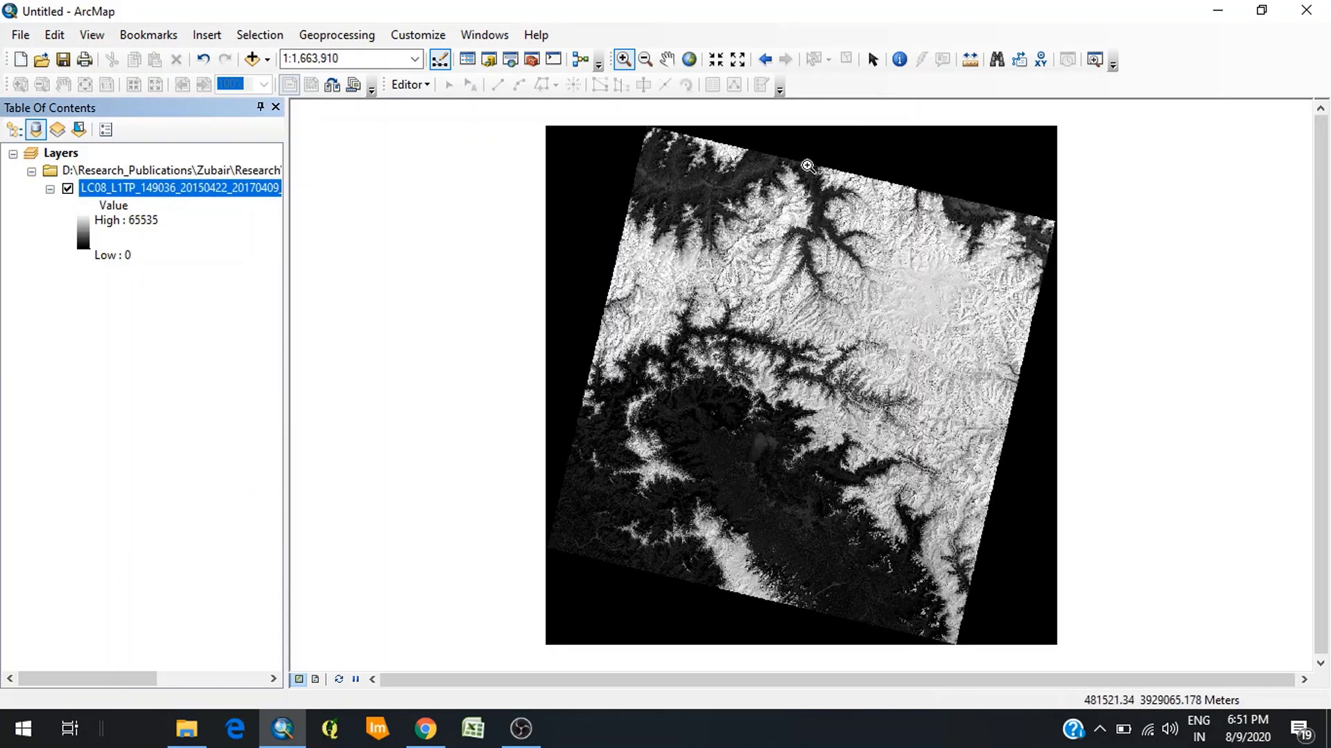
Identify the pixel values of a grey cell and a nearly black cell near the northern edge of the band 4 raster
drag(798, 162, 1034, 259)
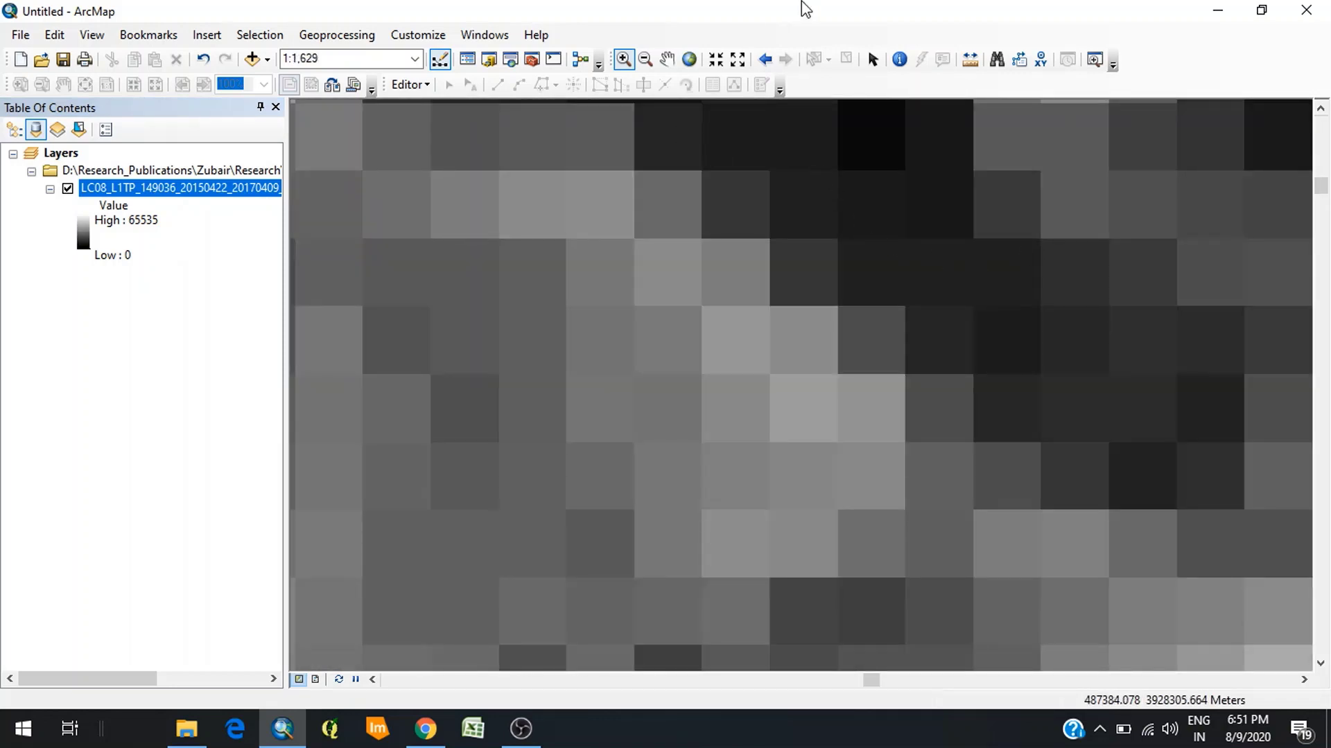
click(899, 58)
click(739, 262)
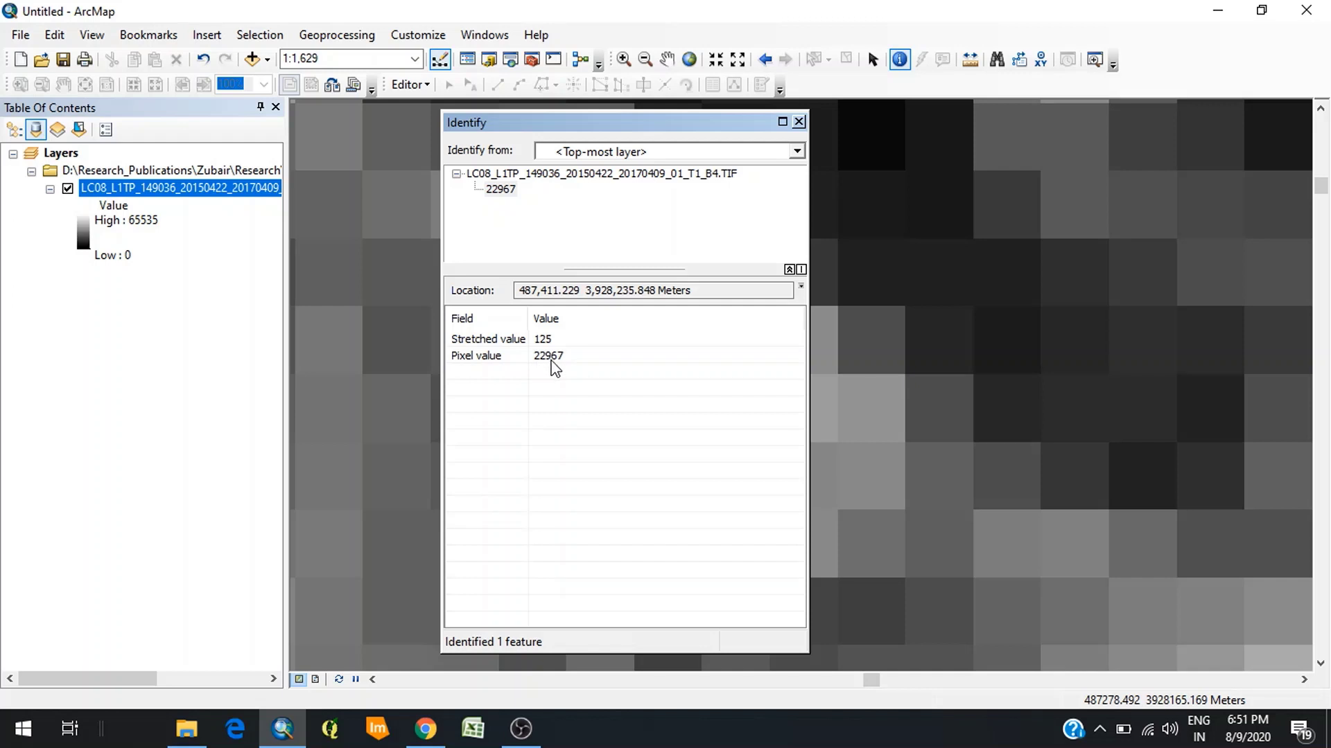
click(868, 140)
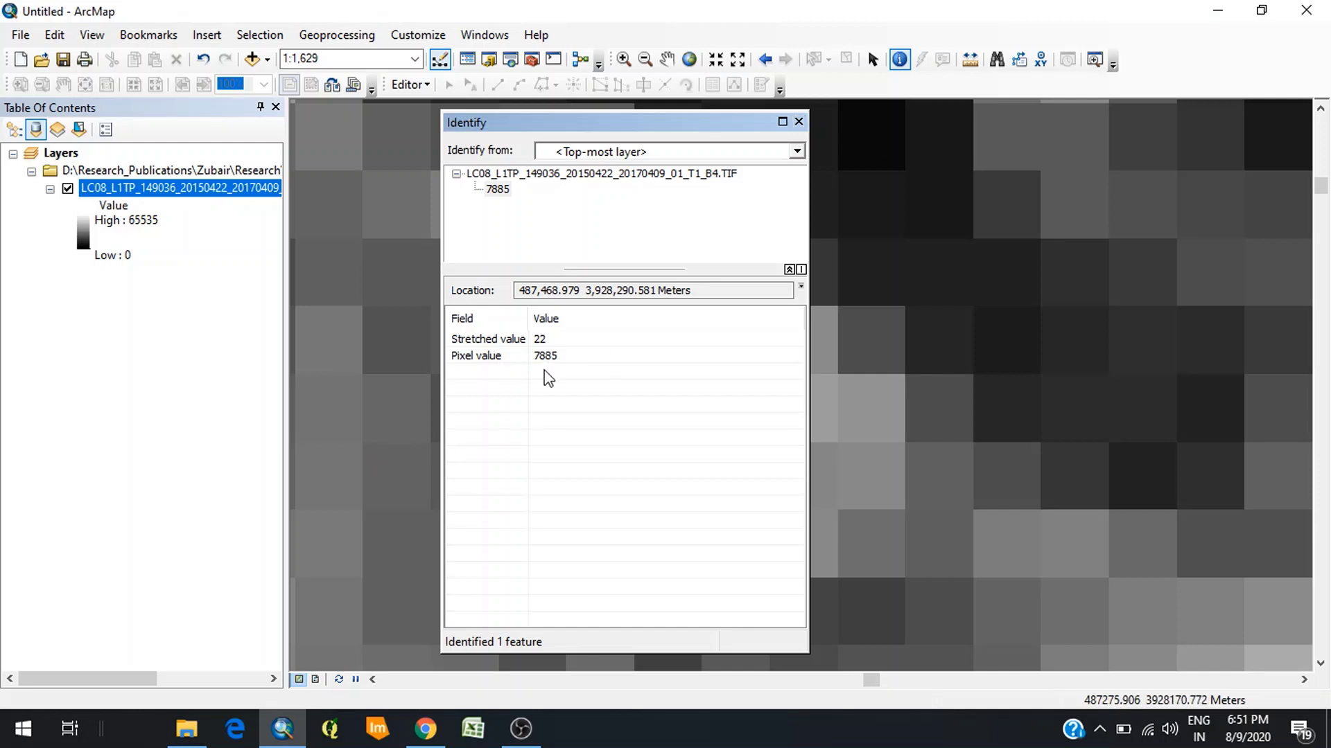
click(801, 119)
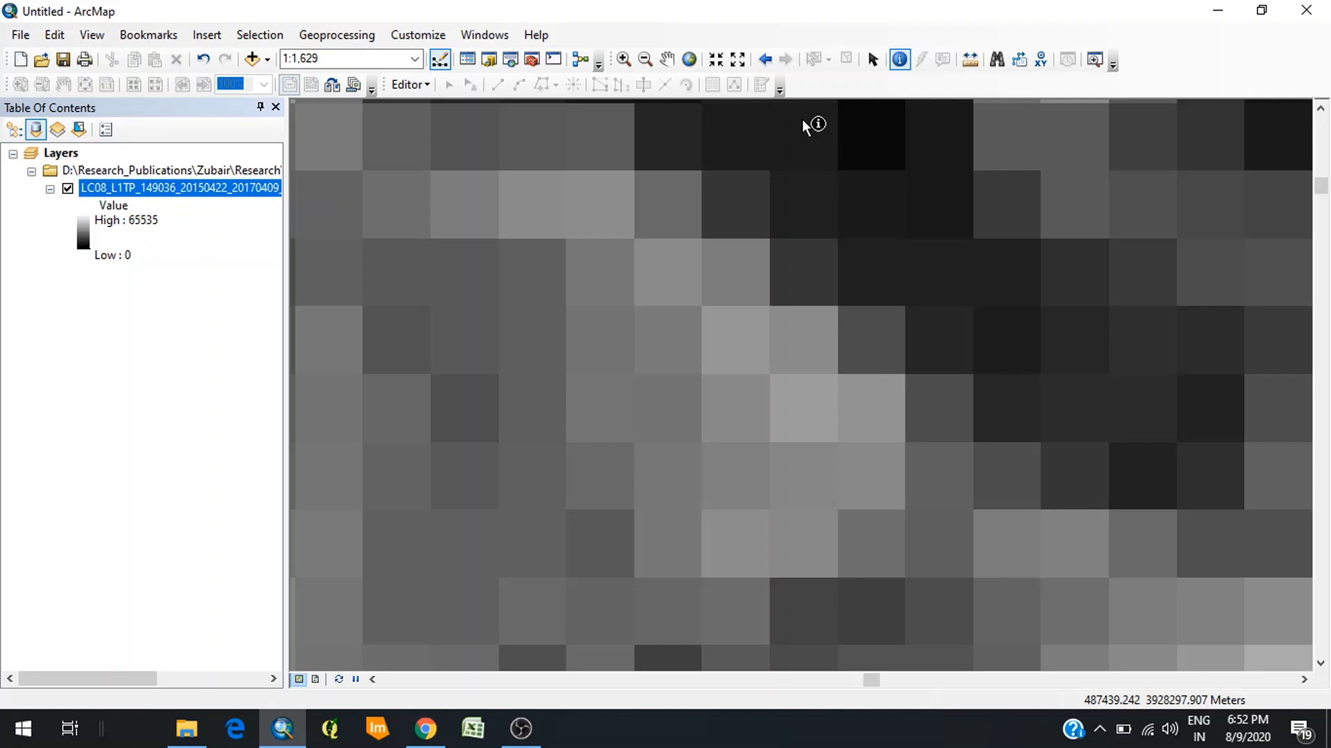
right_click(221, 189)
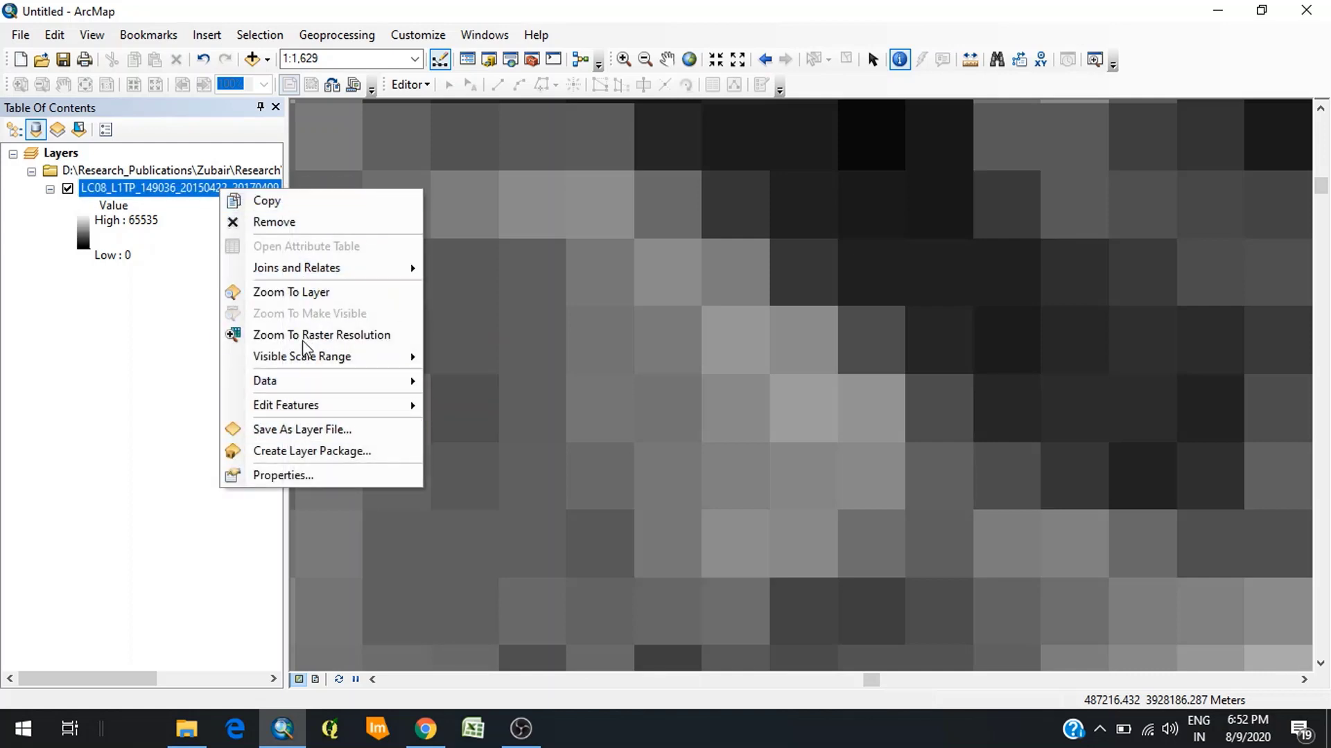
click(340, 293)
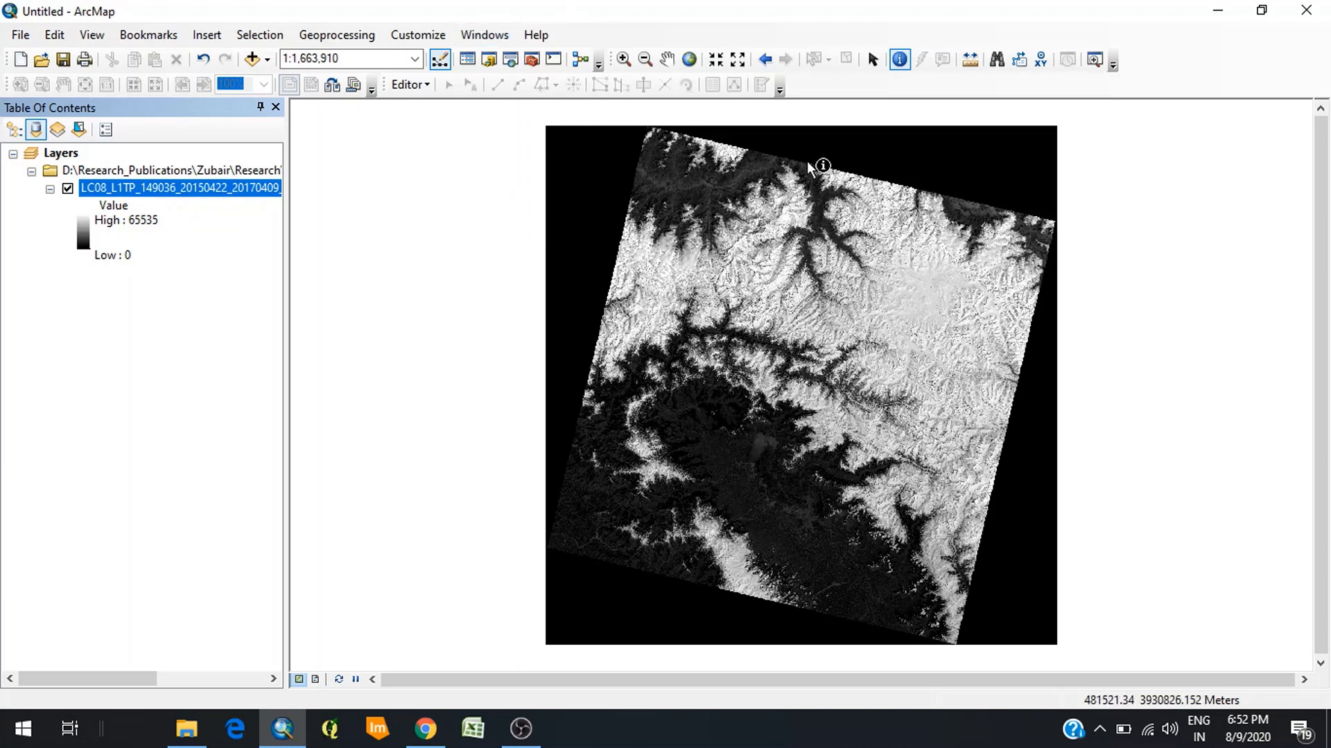
Add the green band raster LC08_L1TP_149036_20150422_20170409_01_T1_B3.TIF to the map
click(624, 59)
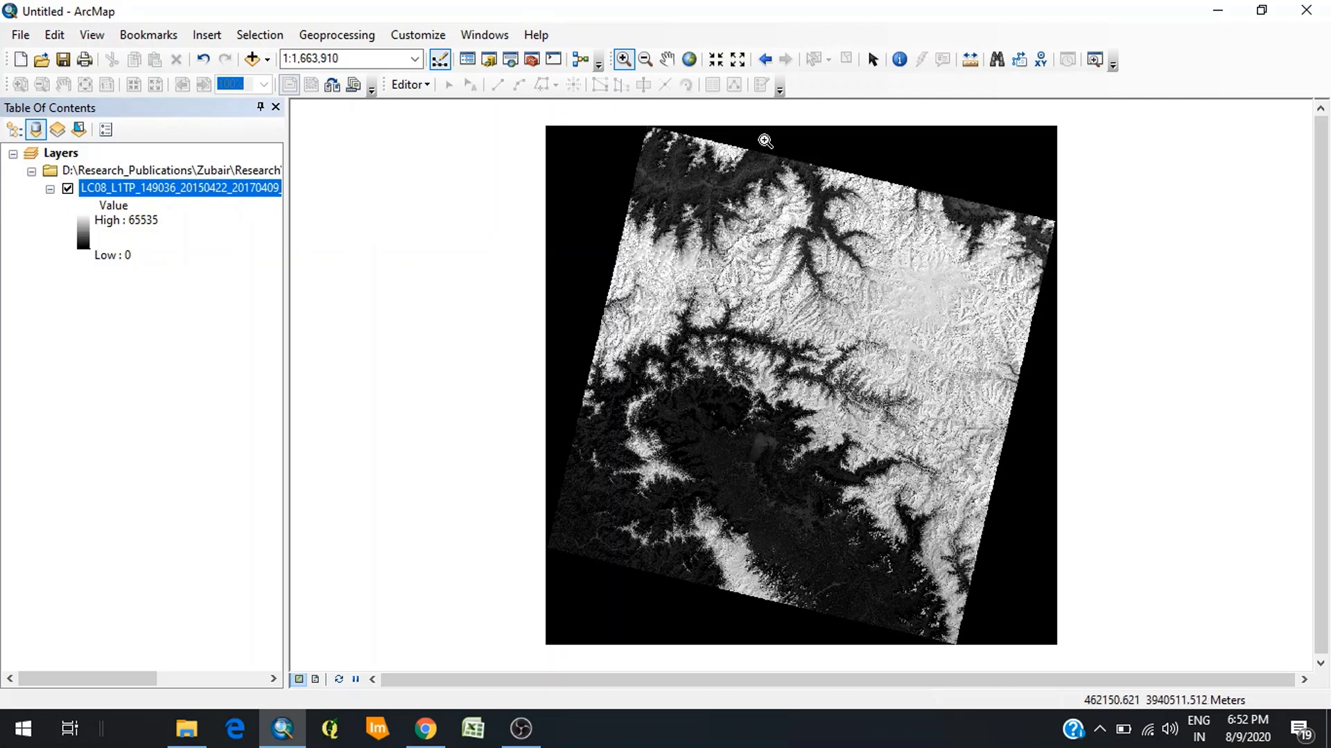
click(255, 59)
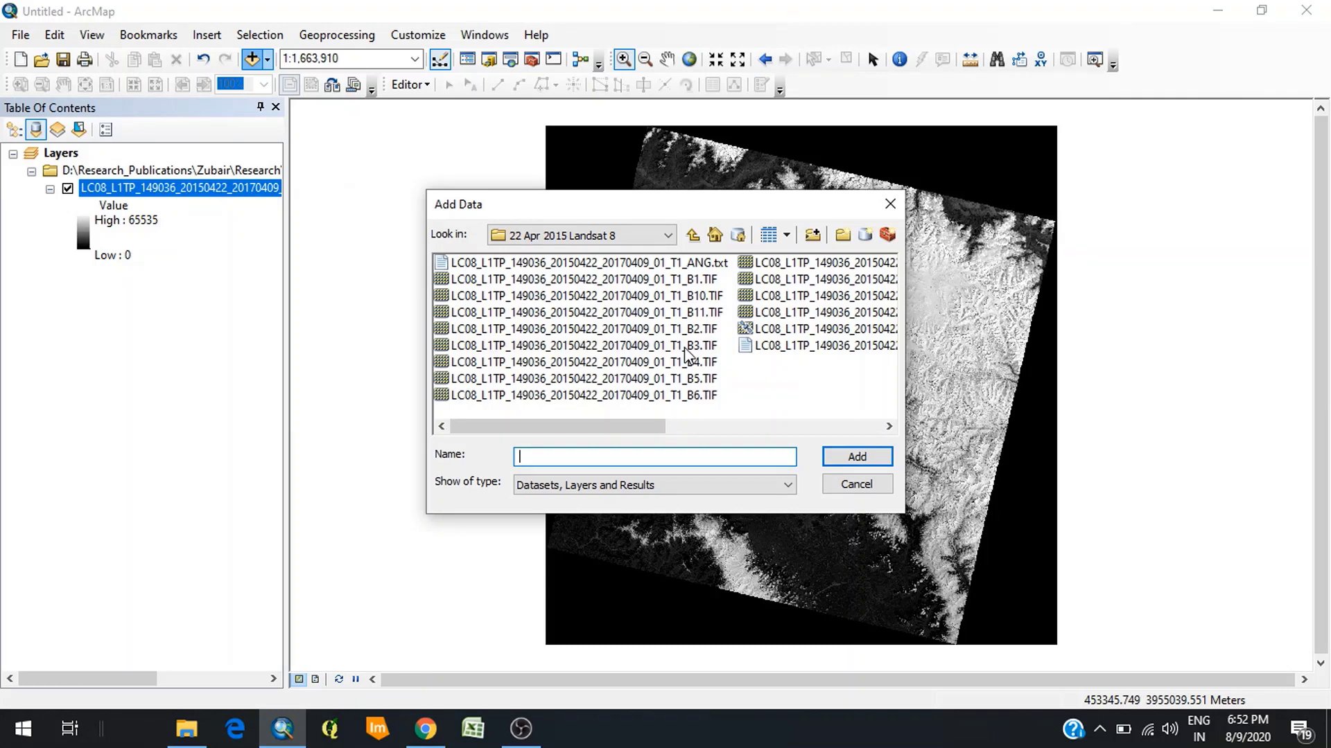
click(687, 350)
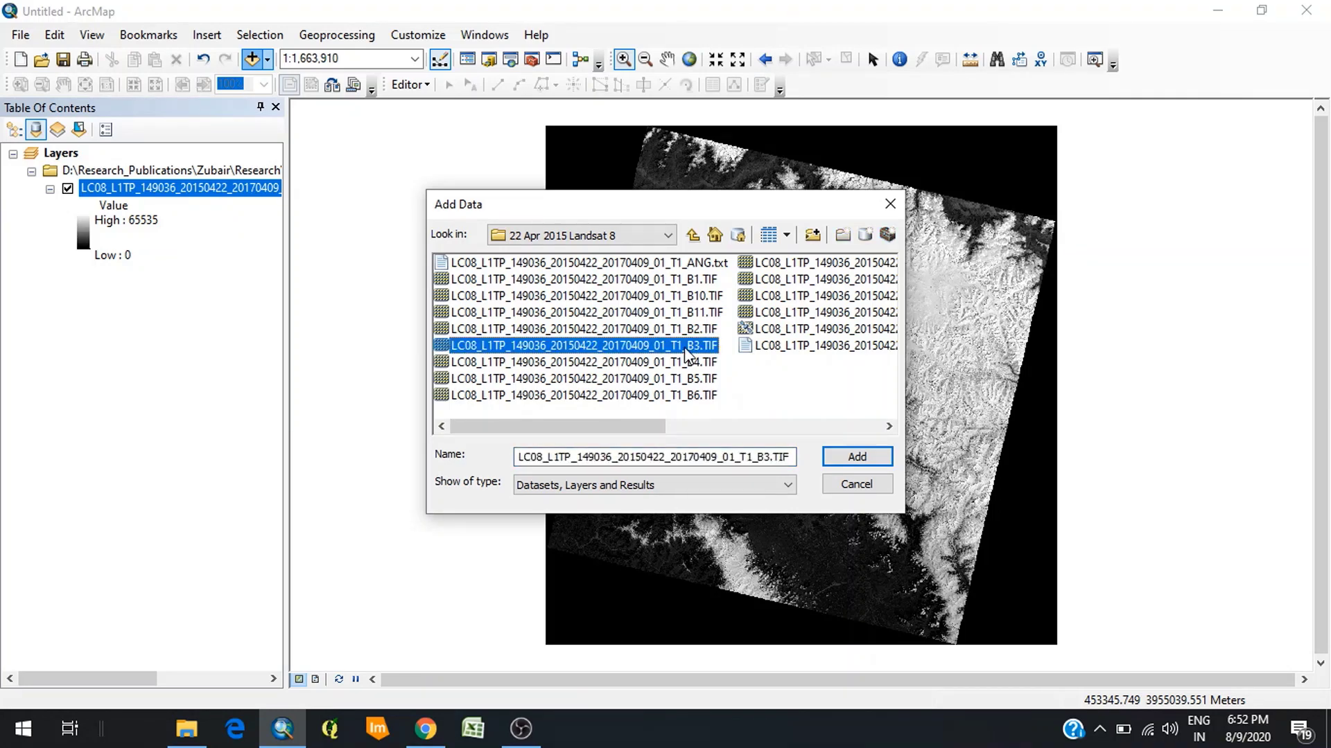
click(859, 457)
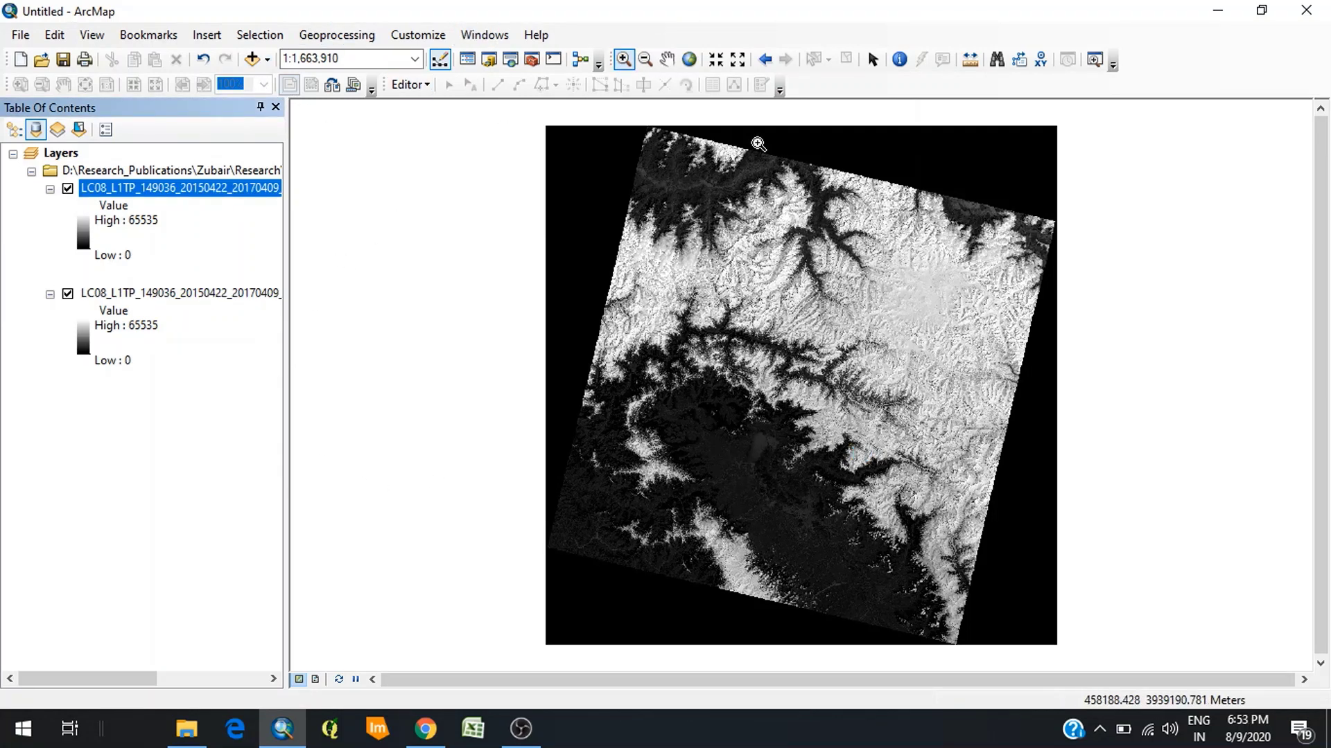
Identify the pixel value of a single grey cell near the northern edge of the band 3 raster
click(810, 165)
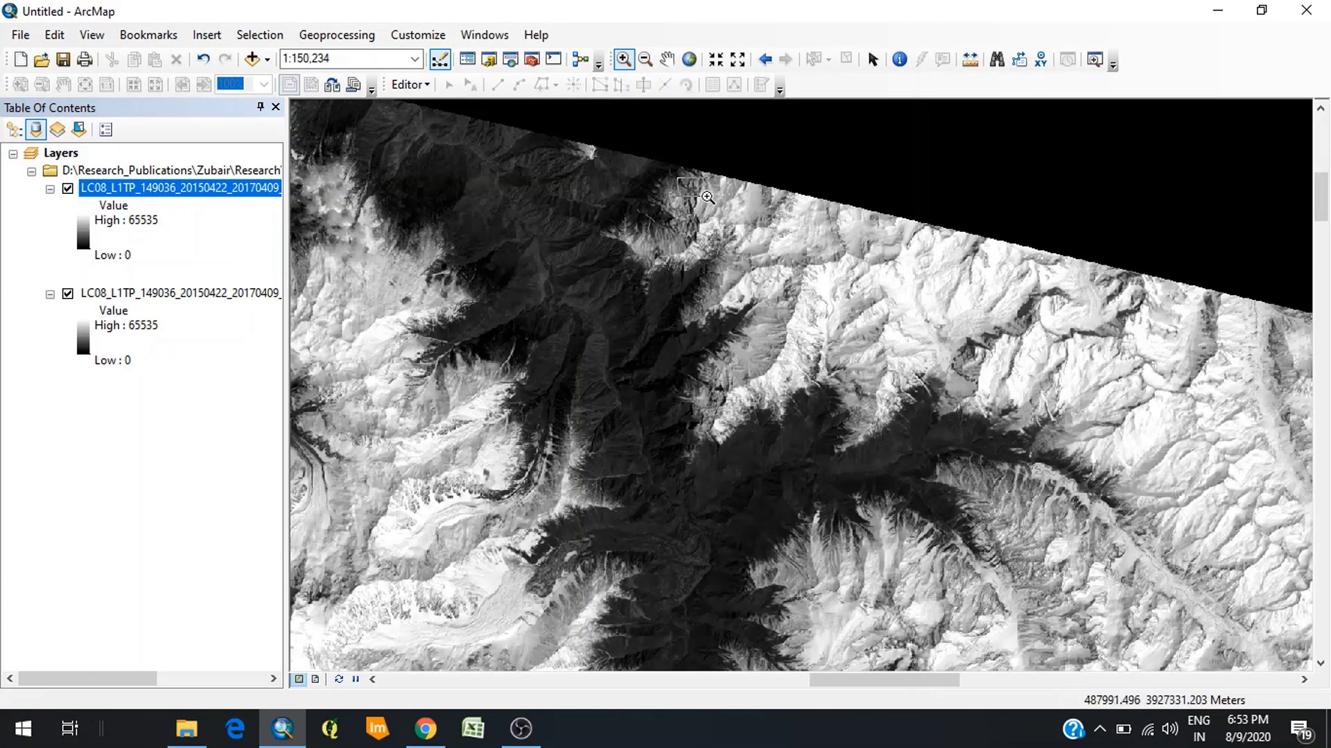
click(693, 176)
click(763, 259)
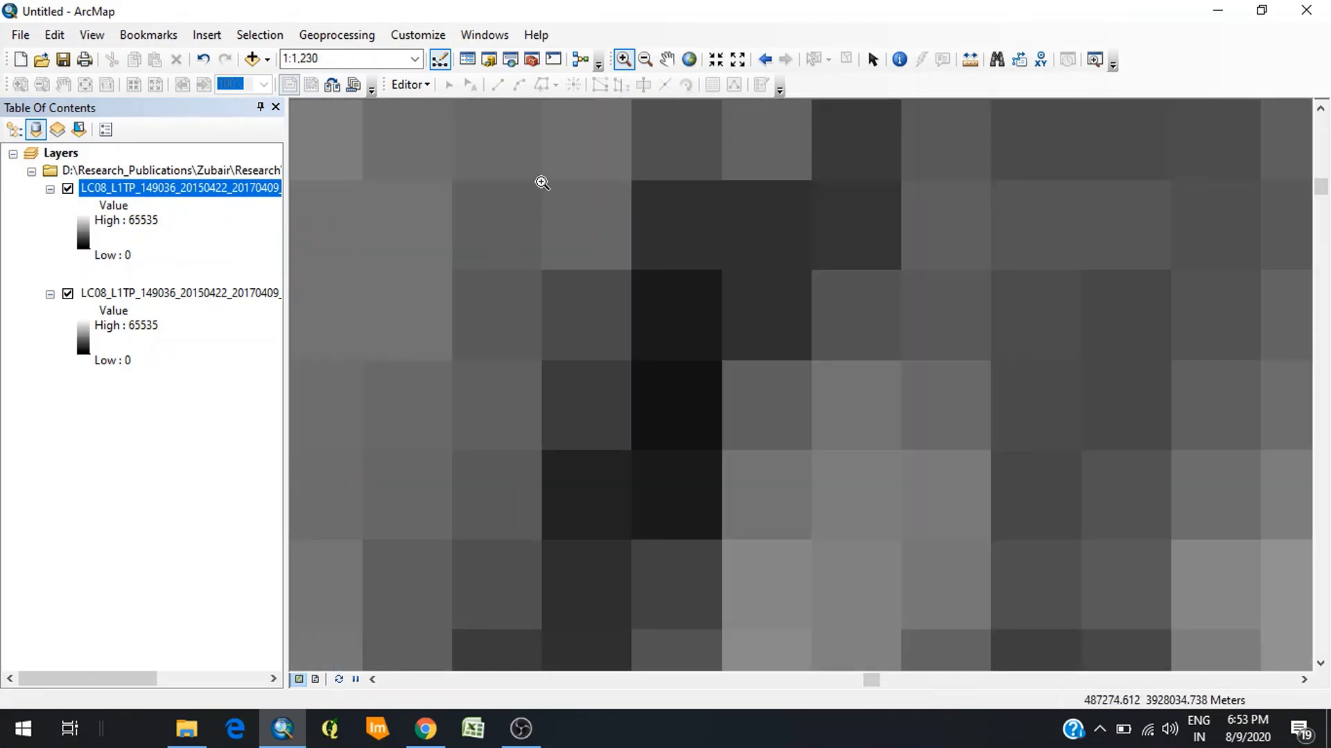
drag(553, 167, 706, 262)
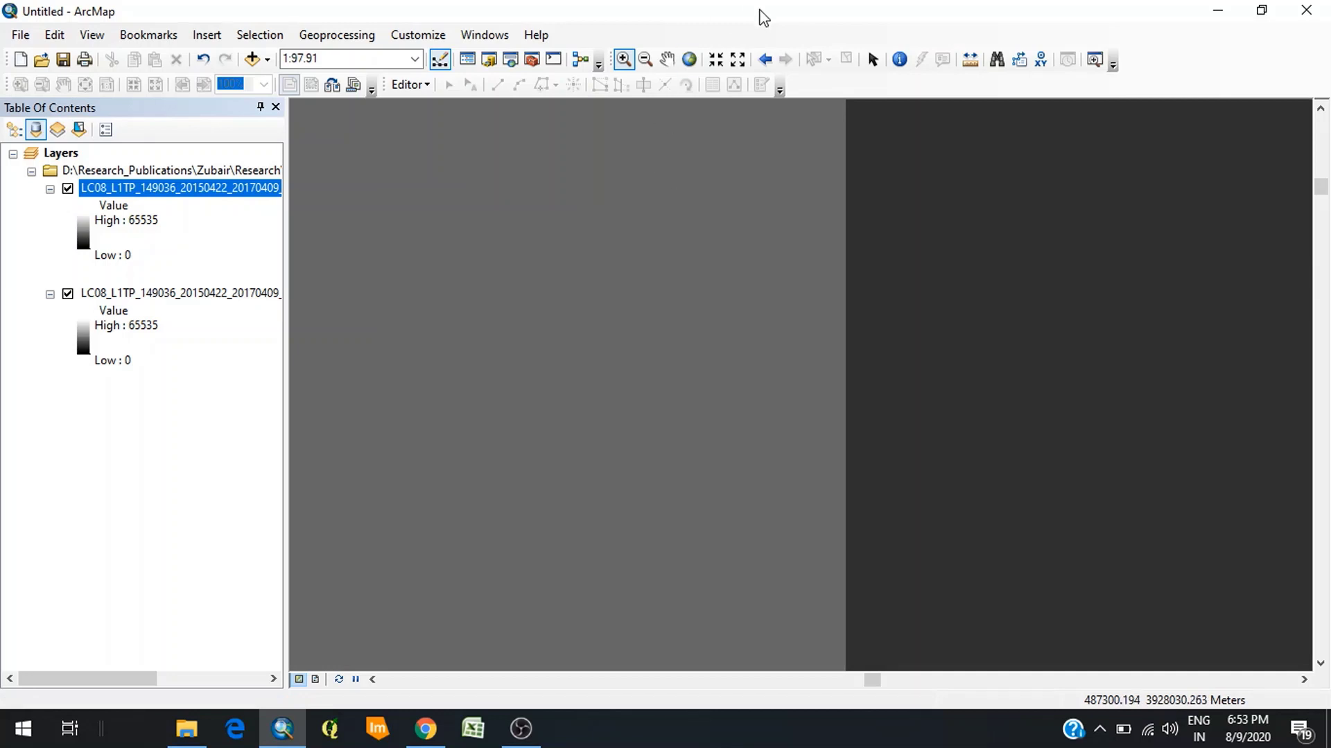
click(645, 58)
click(714, 316)
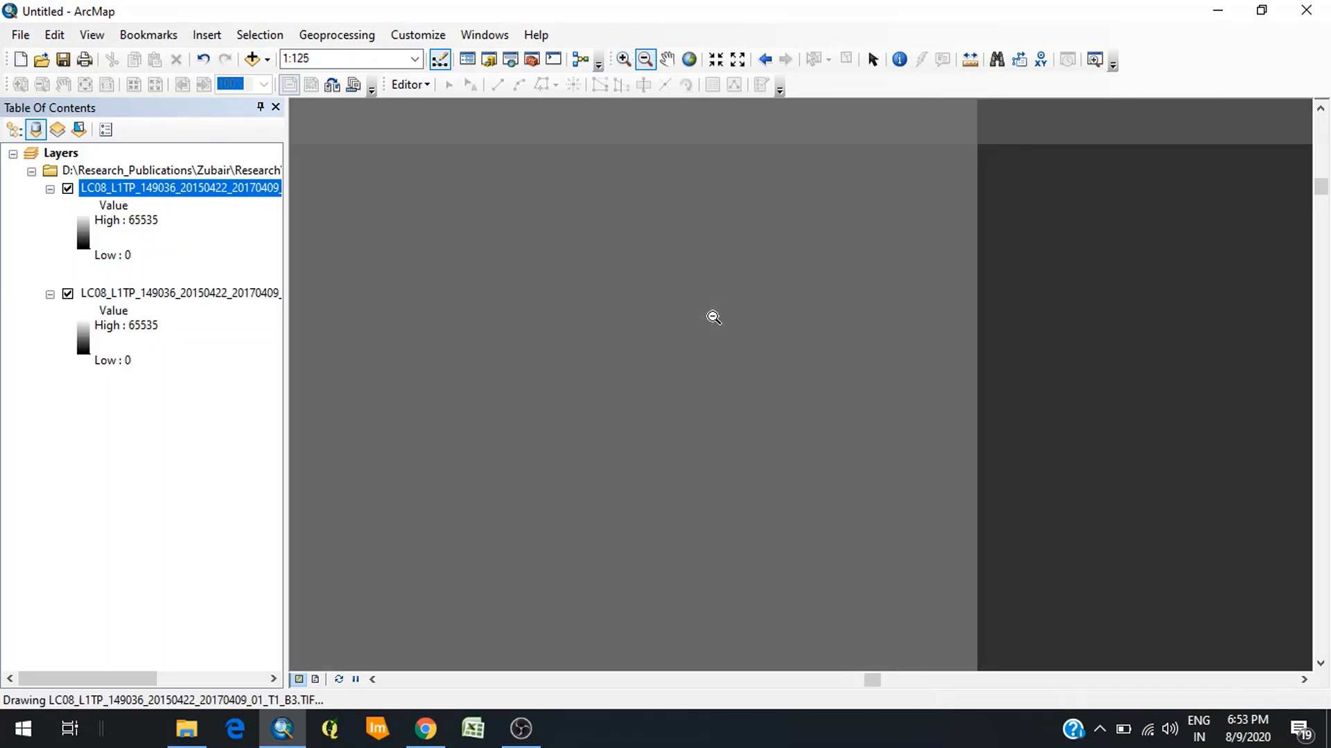
click(794, 336)
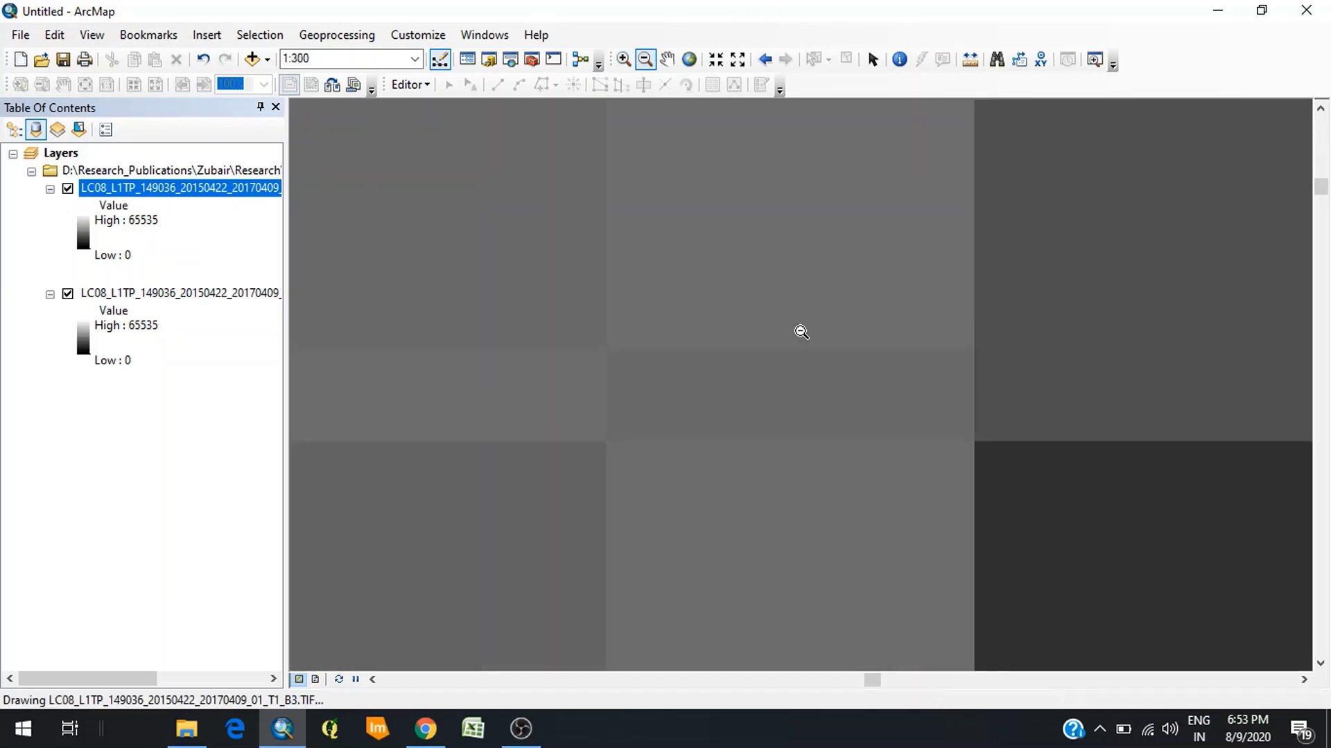
click(901, 61)
click(778, 341)
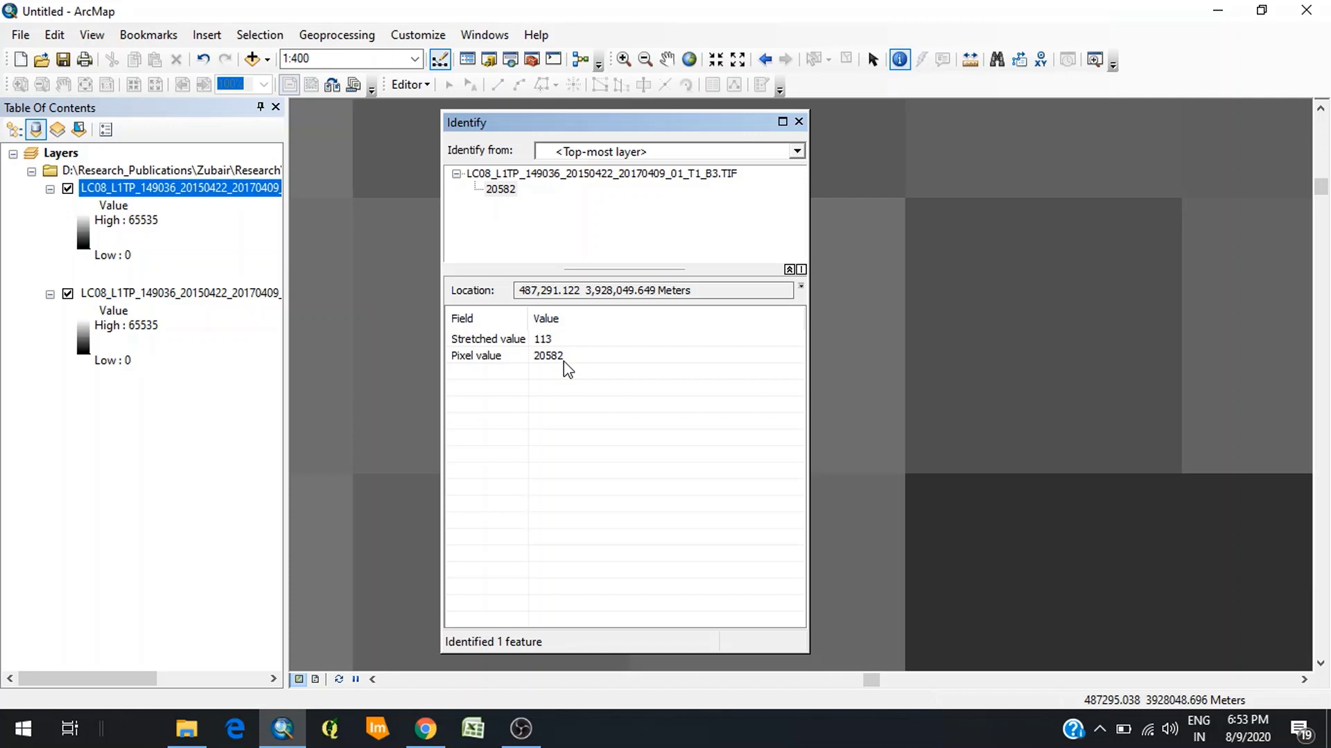
click(799, 122)
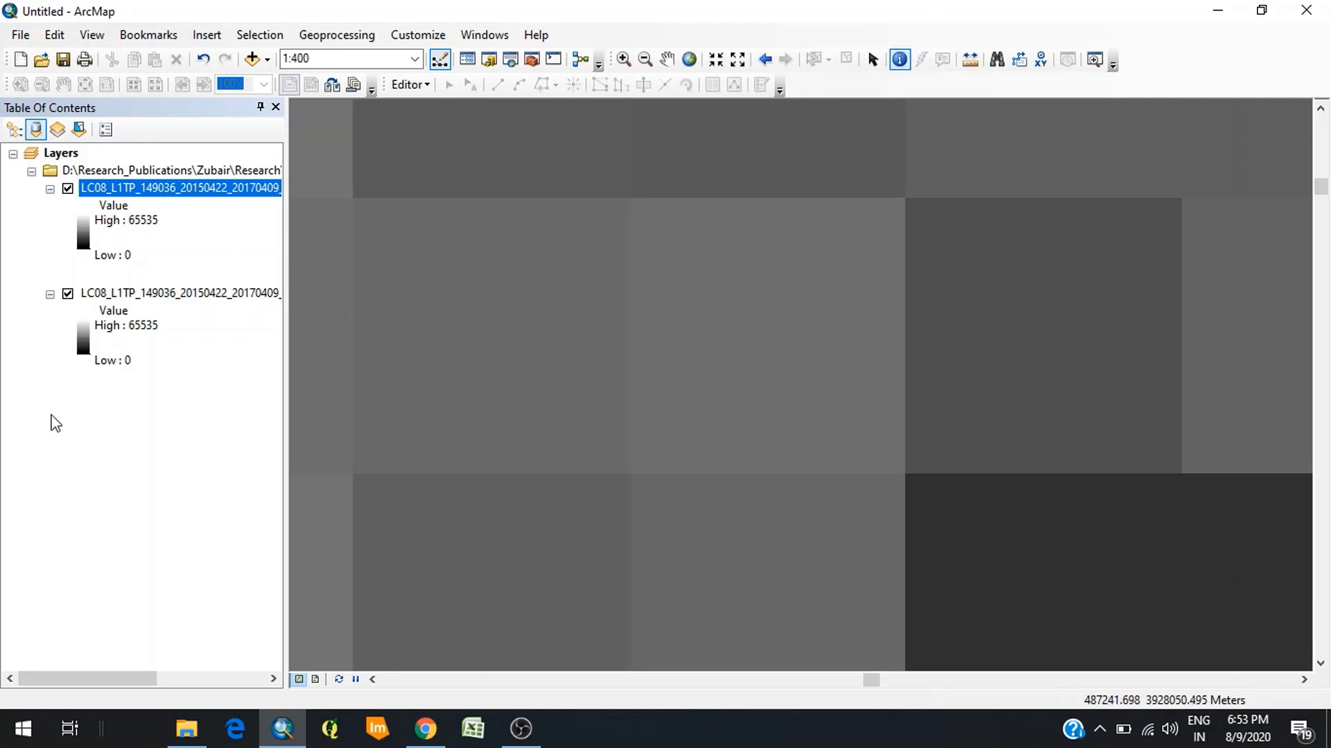
Hide the band 3 layer and identify the value of the same cell in the band 4 raster
click(67, 189)
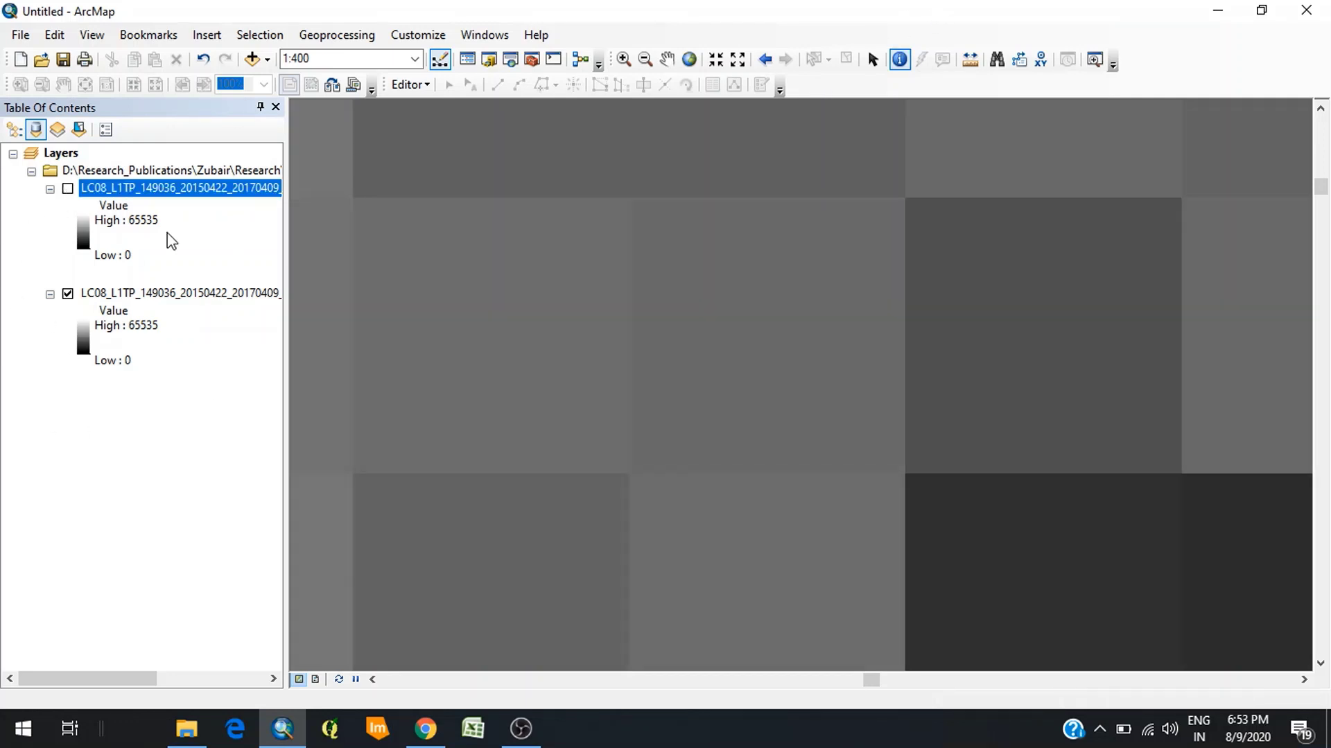
click(794, 304)
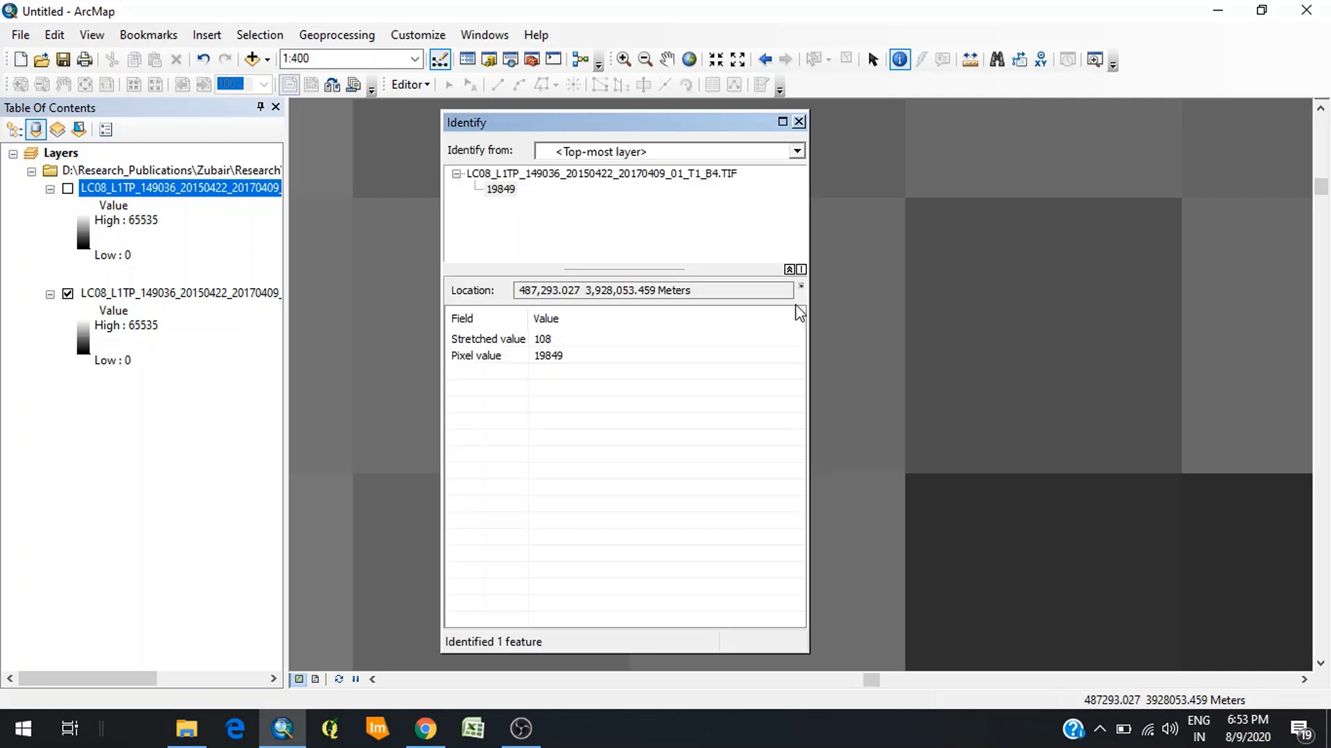
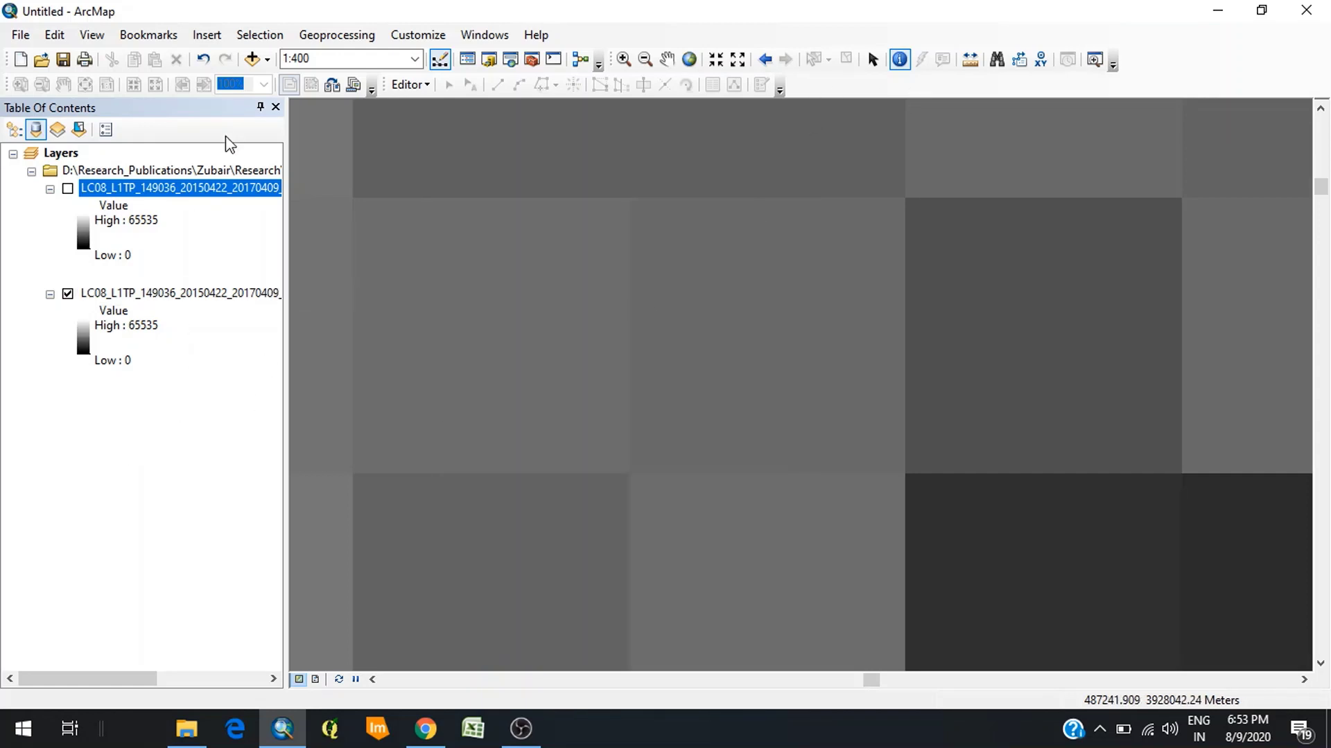
right_click(200, 190)
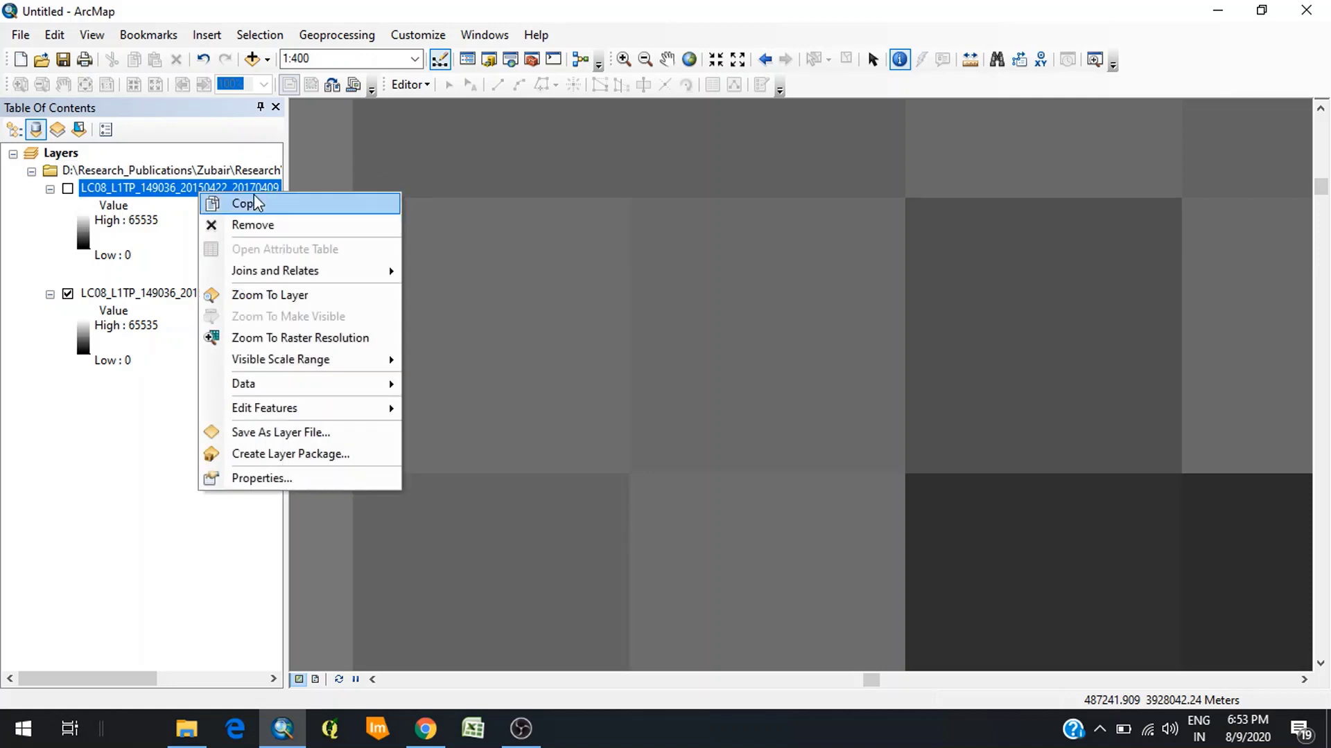
click(299, 296)
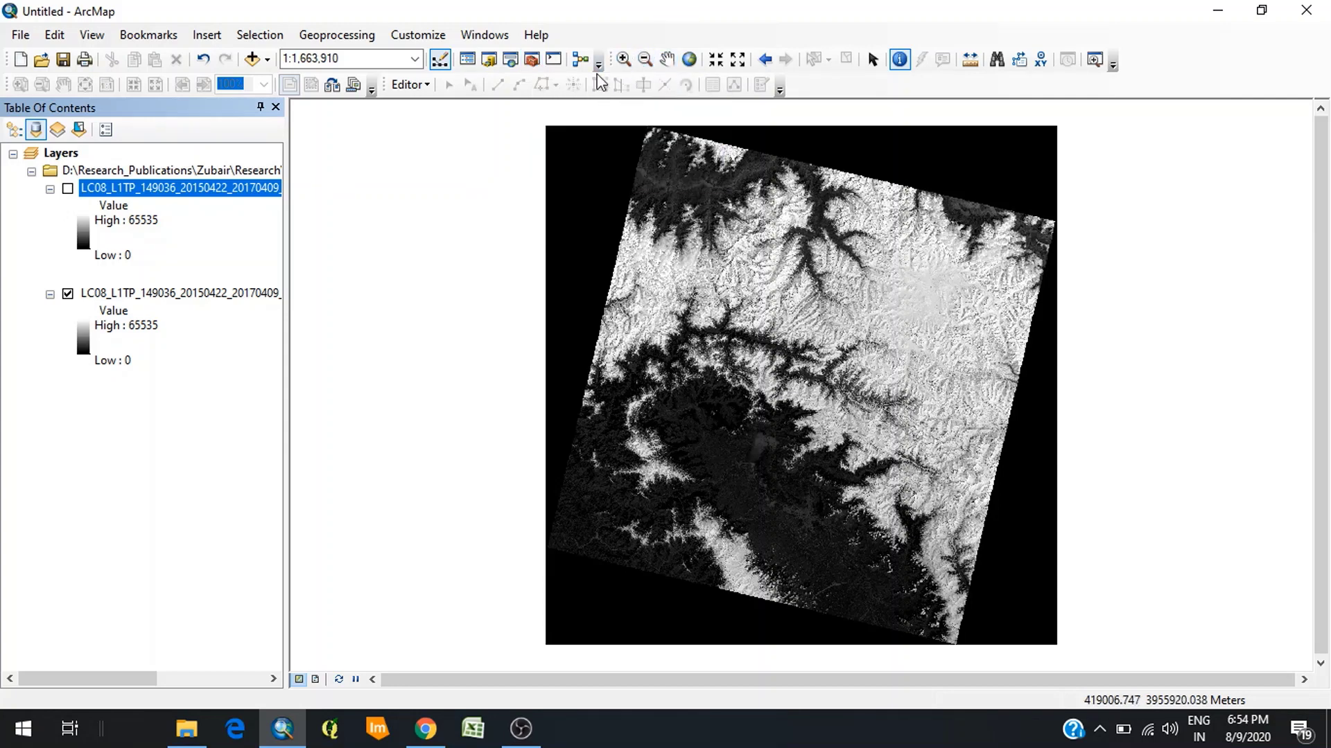
Find the Composite Bands tool, open it, and browse for its input rasters
click(510, 60)
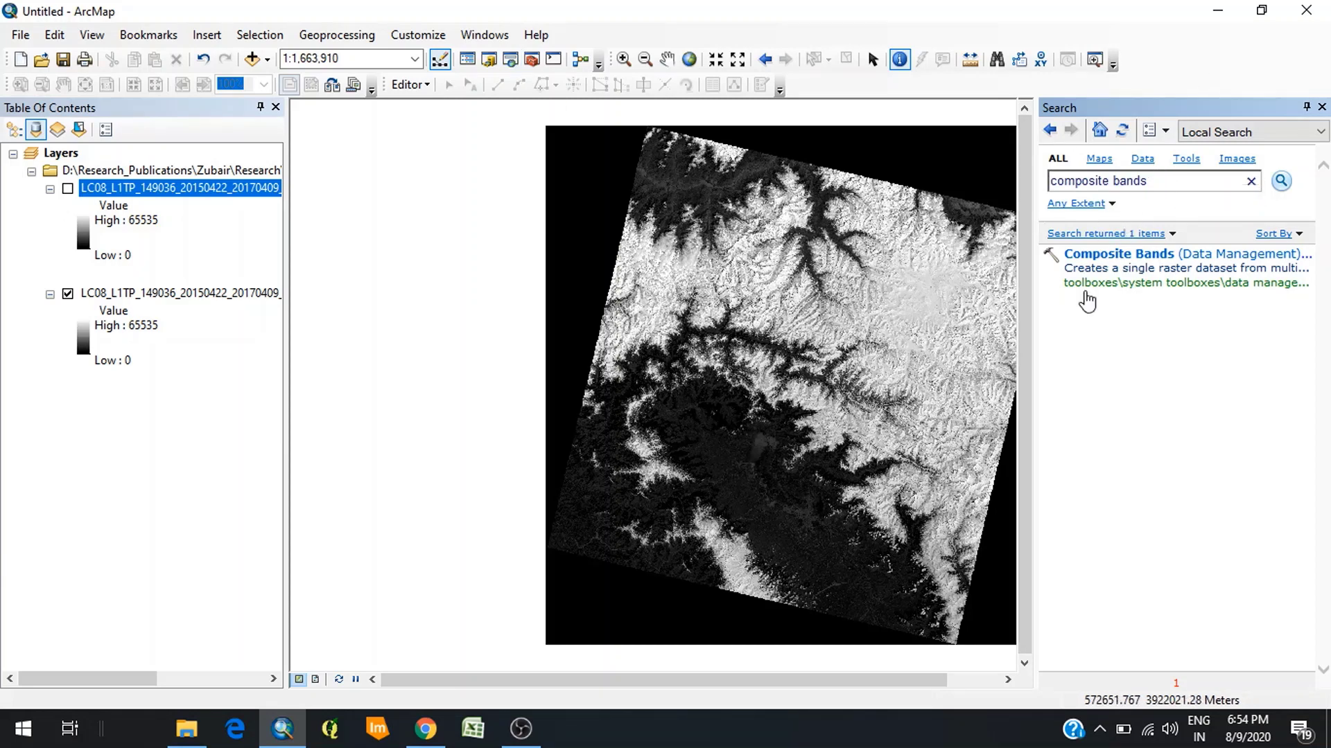
click(1140, 255)
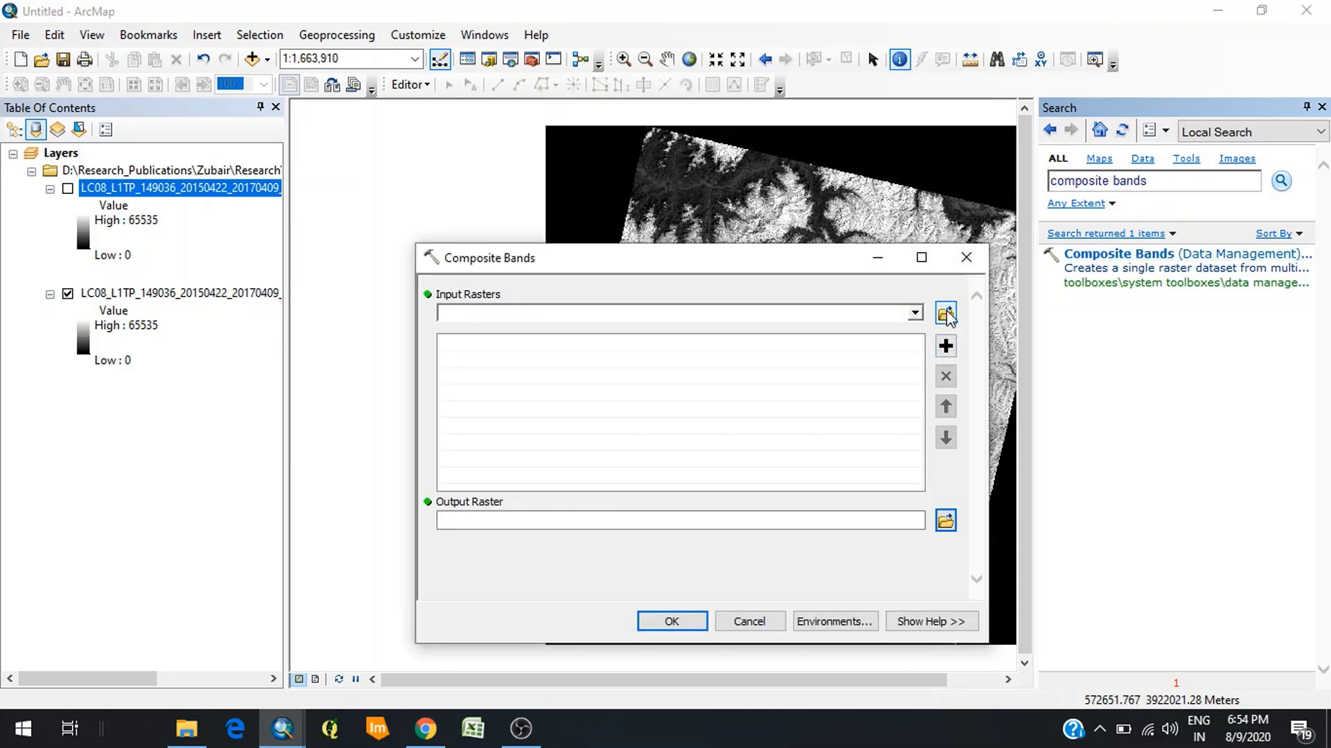
click(945, 314)
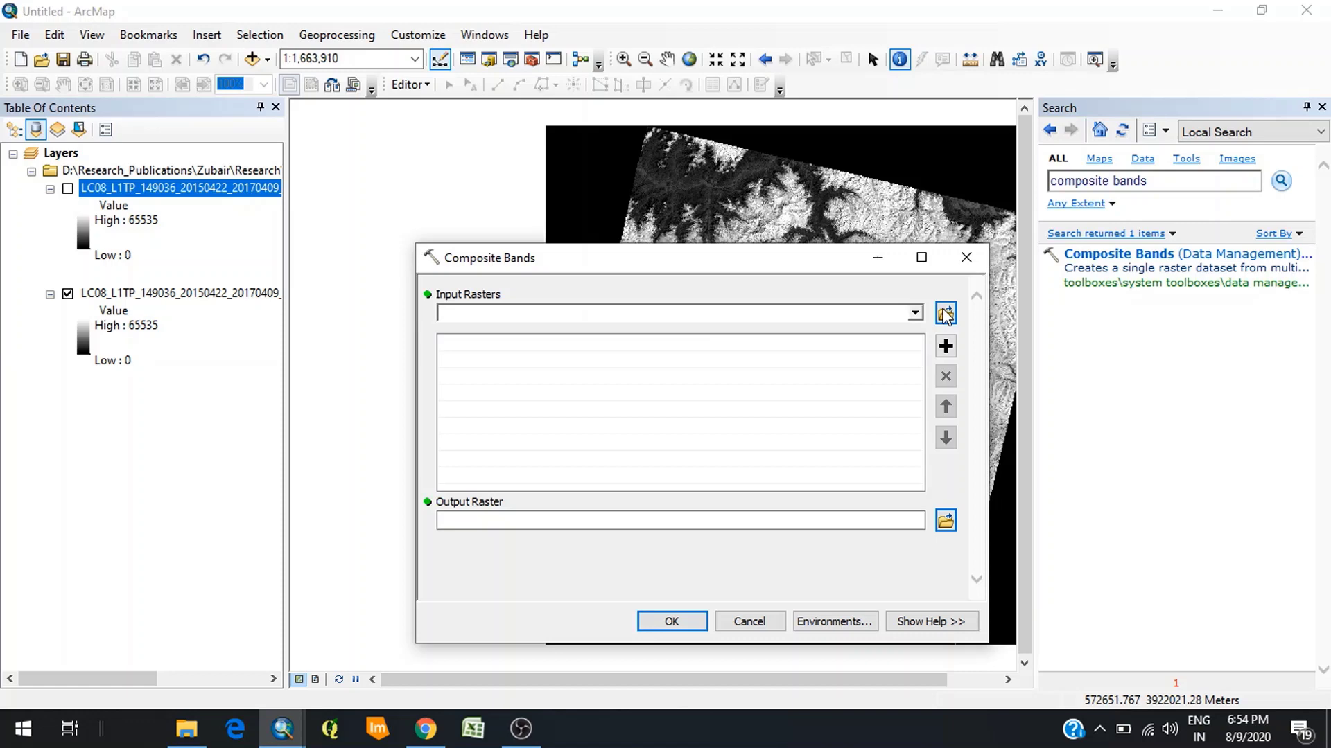
click(946, 313)
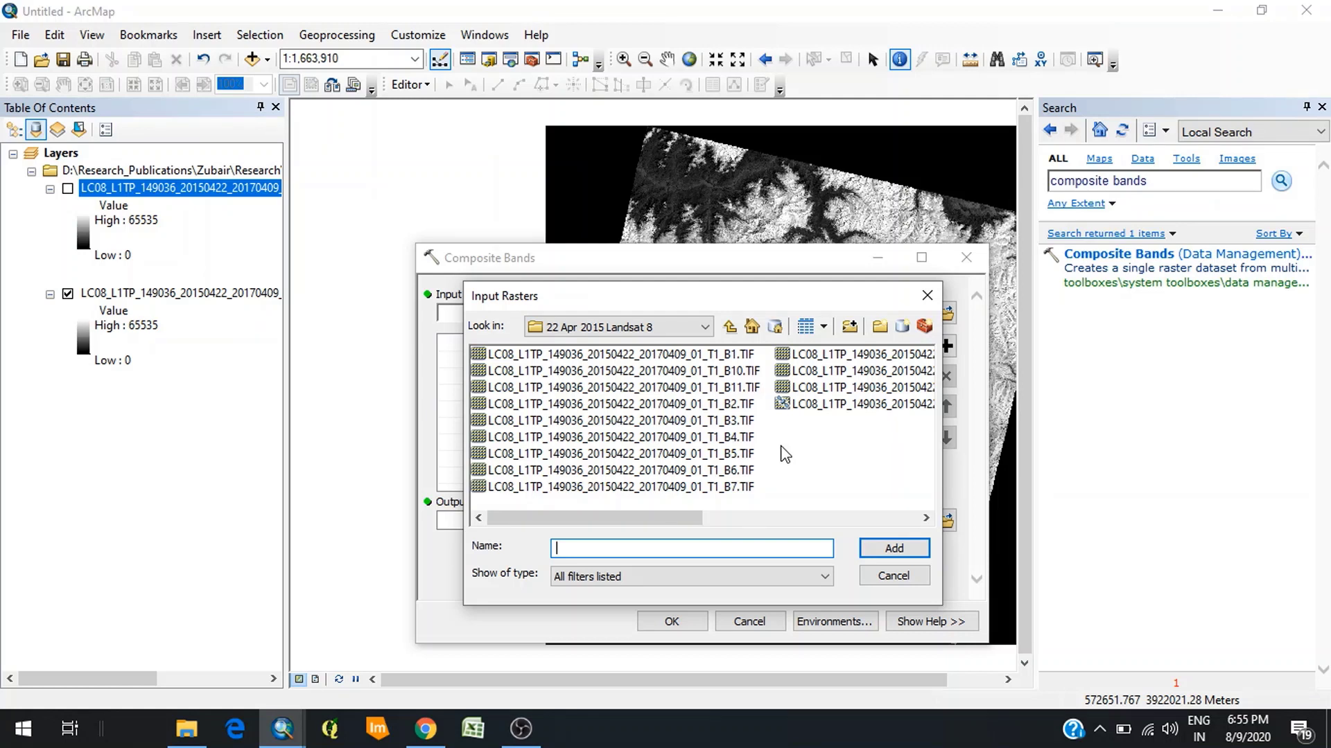
Composite the Landsat 8 rasters B1, B2, B3, B4, B5 and B6 into a single raster at the default output location
click(729, 355)
click(731, 359)
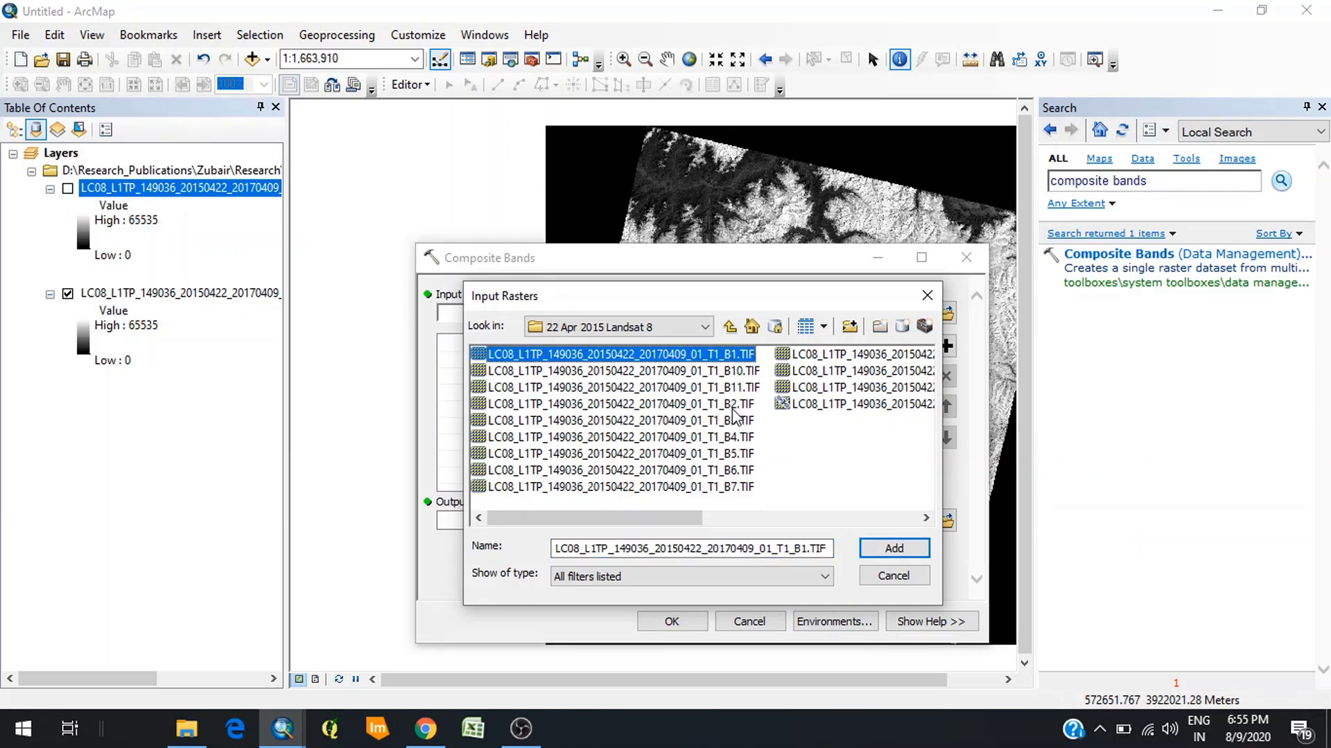
ctrl+click(733, 408)
ctrl+click(734, 421)
ctrl+click(733, 438)
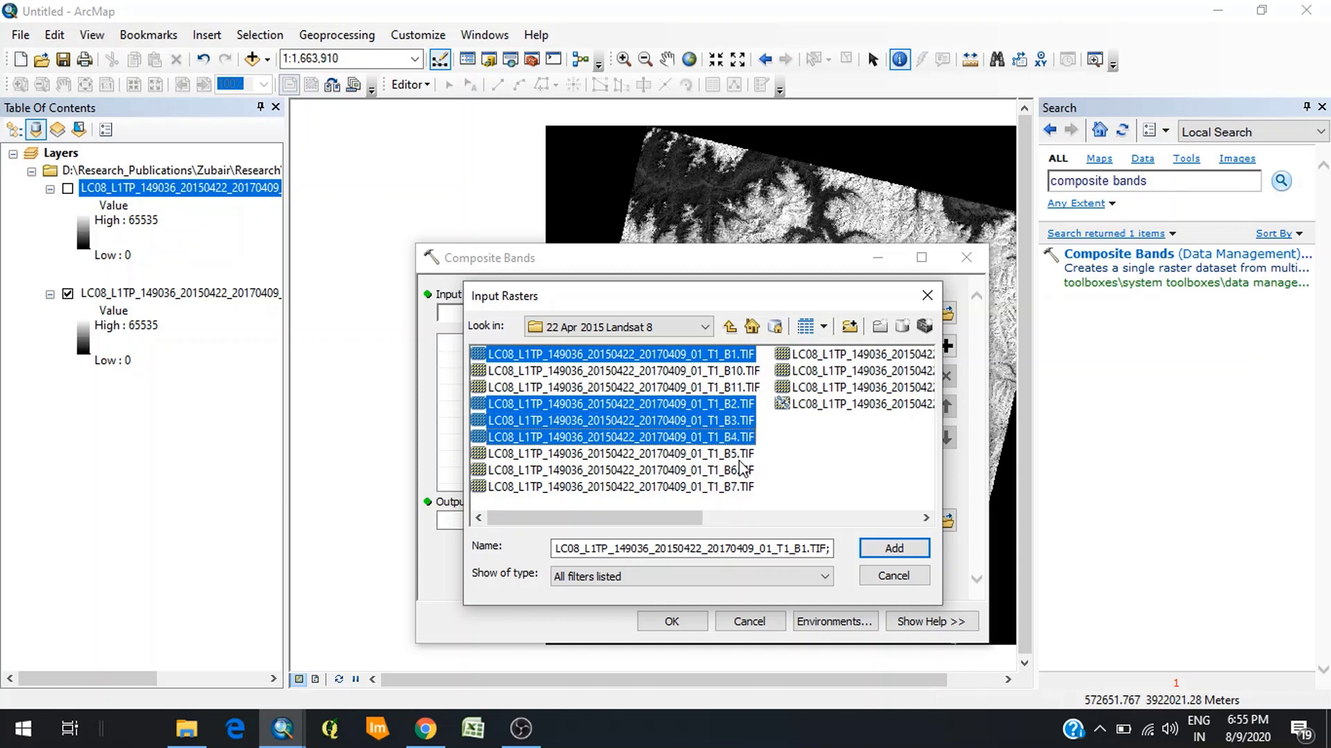
ctrl+click(741, 455)
ctrl+click(746, 471)
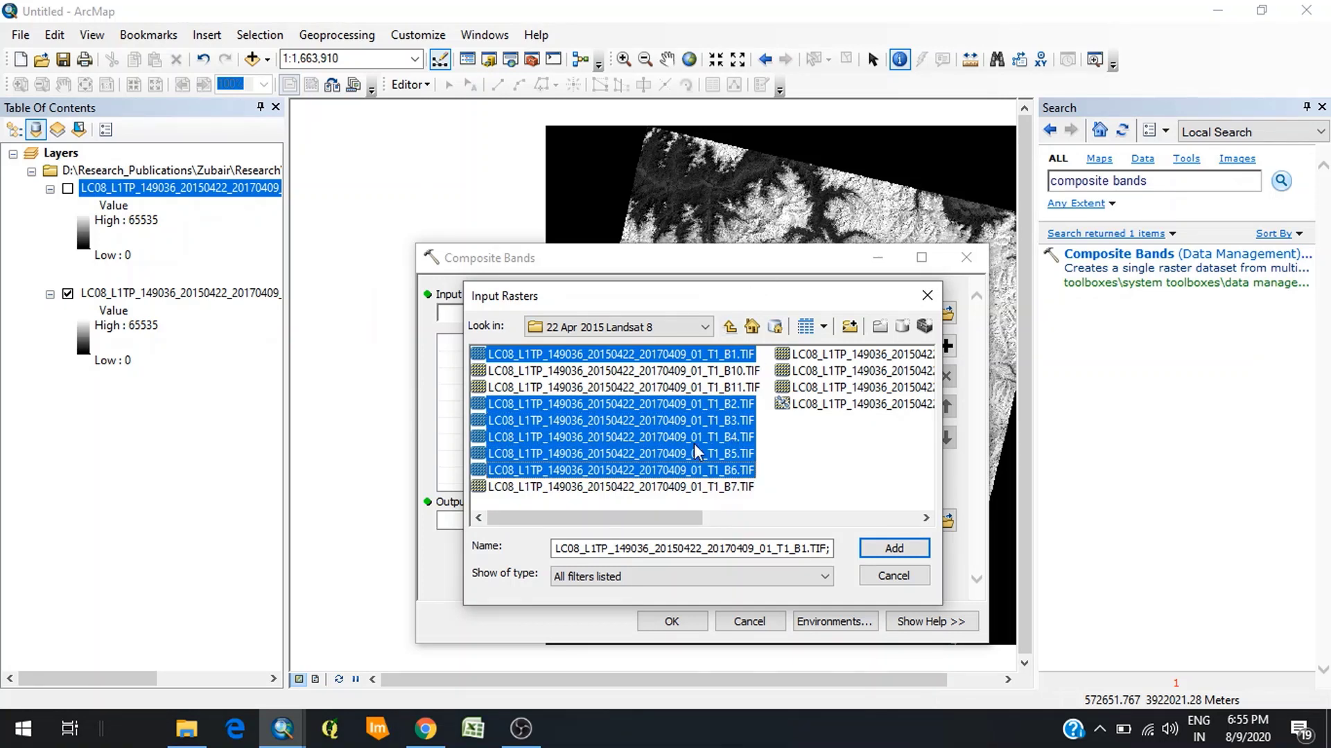
click(894, 548)
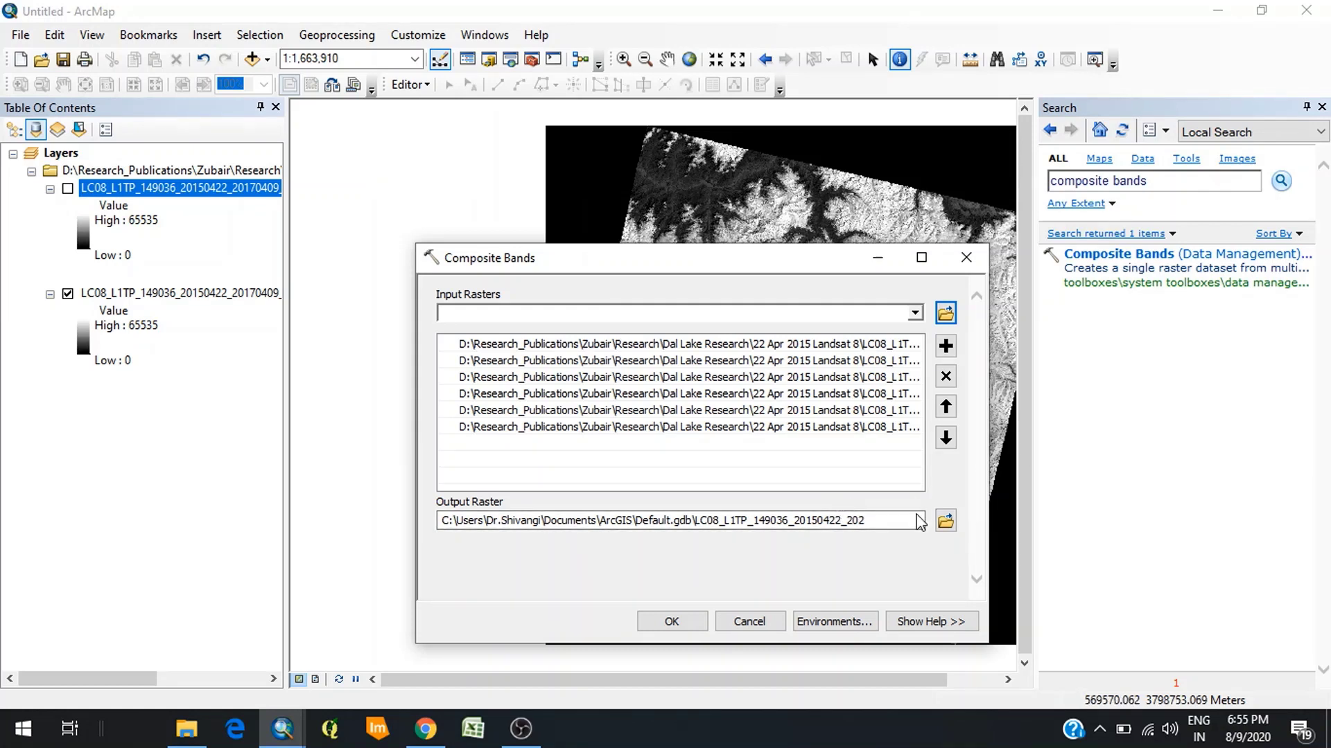
click(688, 624)
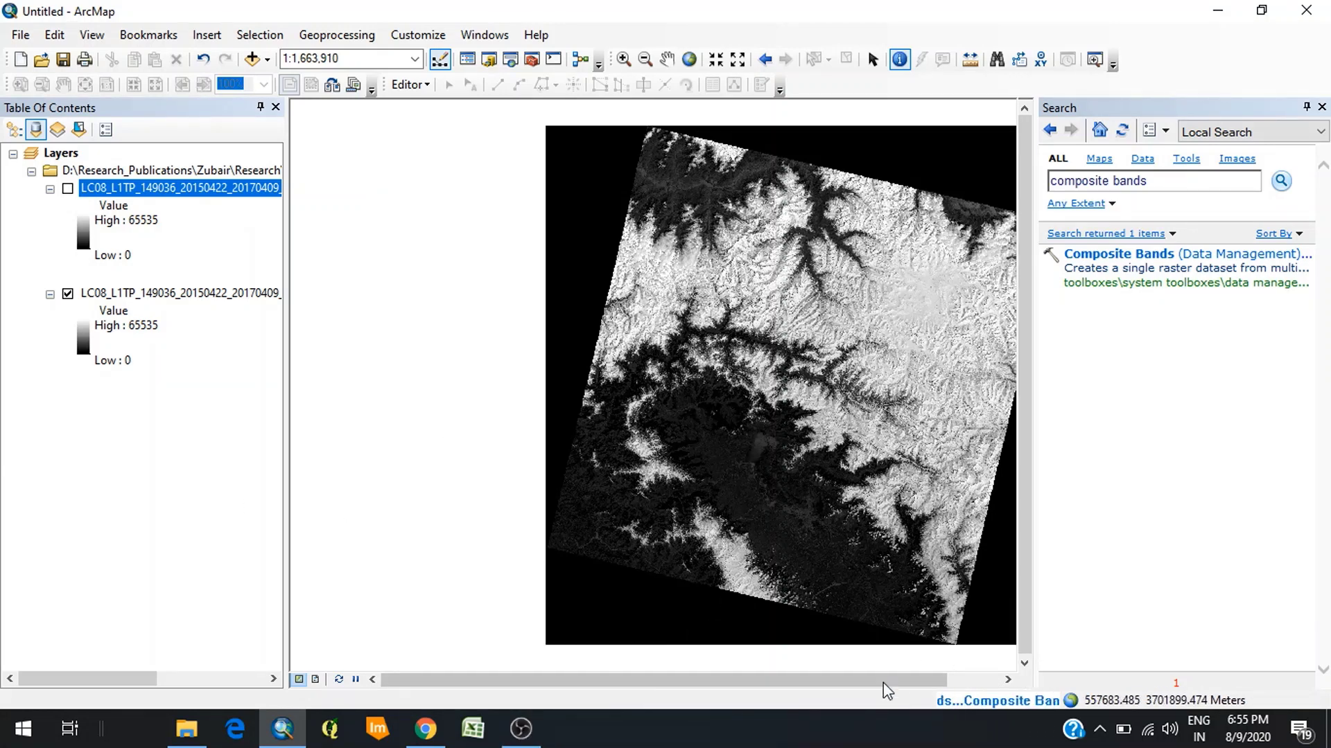
Remove the two single-band rasters, band 3 and band 4, from the map
right_click(253, 189)
click(276, 221)
right_click(220, 188)
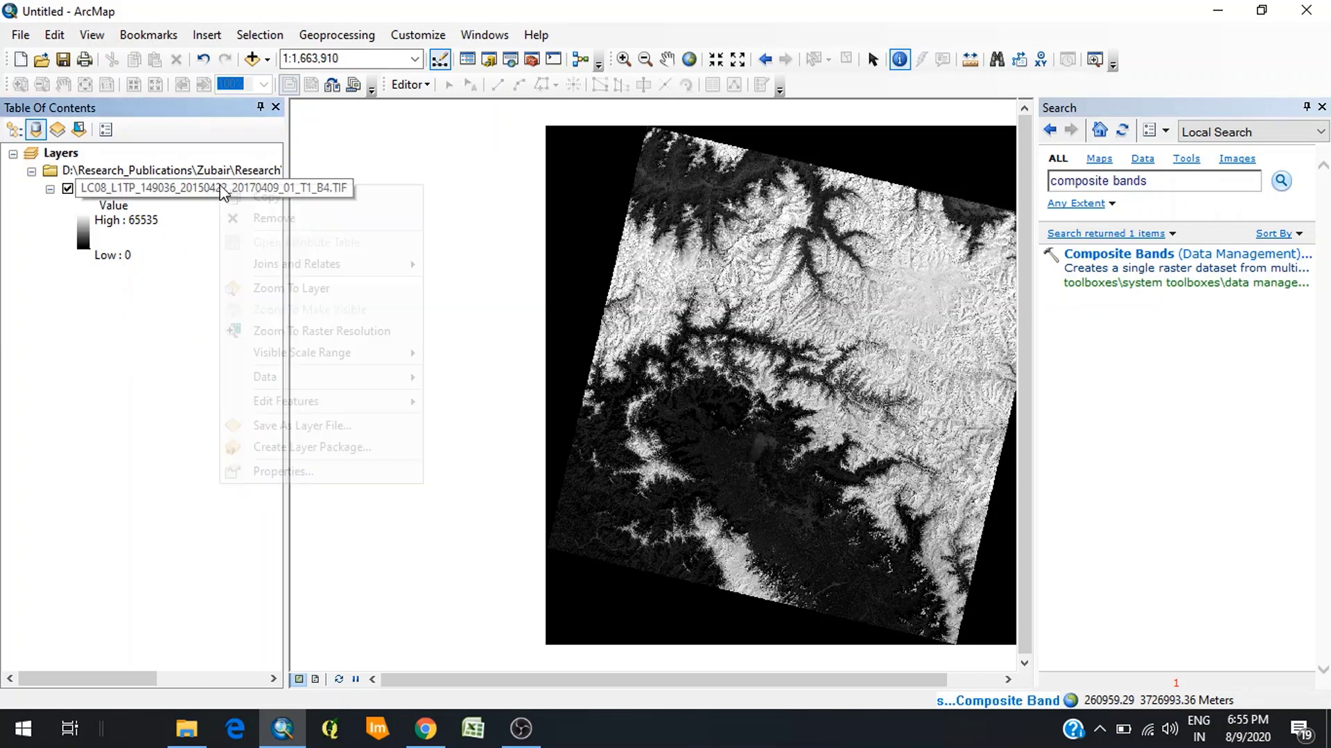
click(270, 223)
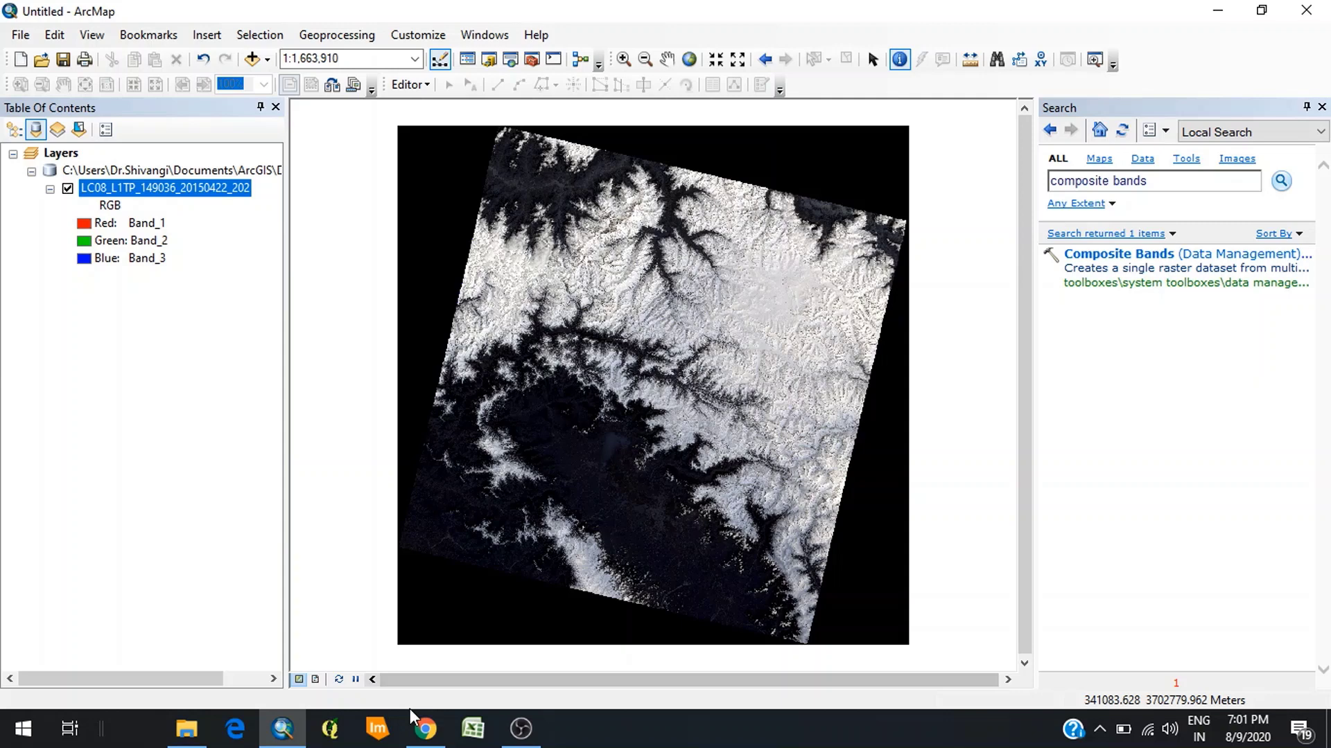
Check the Landsat 8 band designations in Chrome, then in ArcMap set the composite's red, green and blue channels to Band_4, Band_3 and Band_2
click(425, 728)
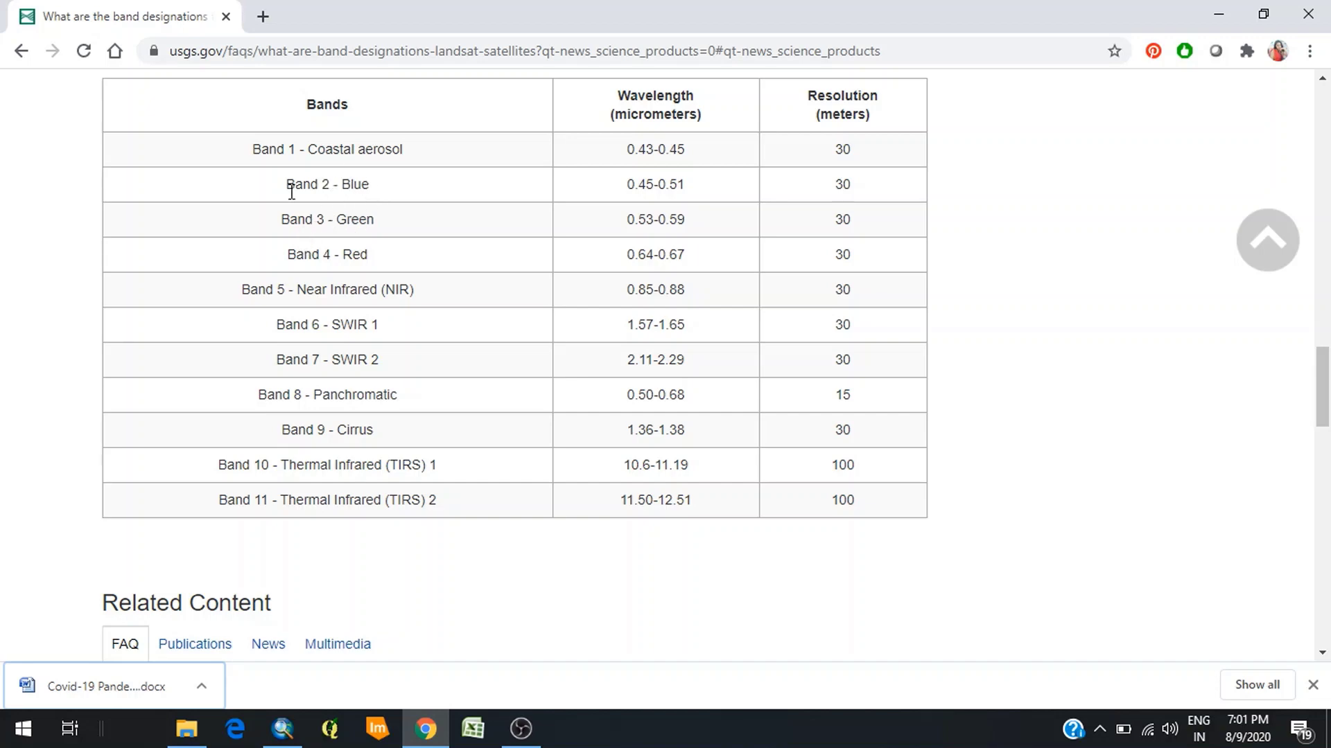
click(282, 729)
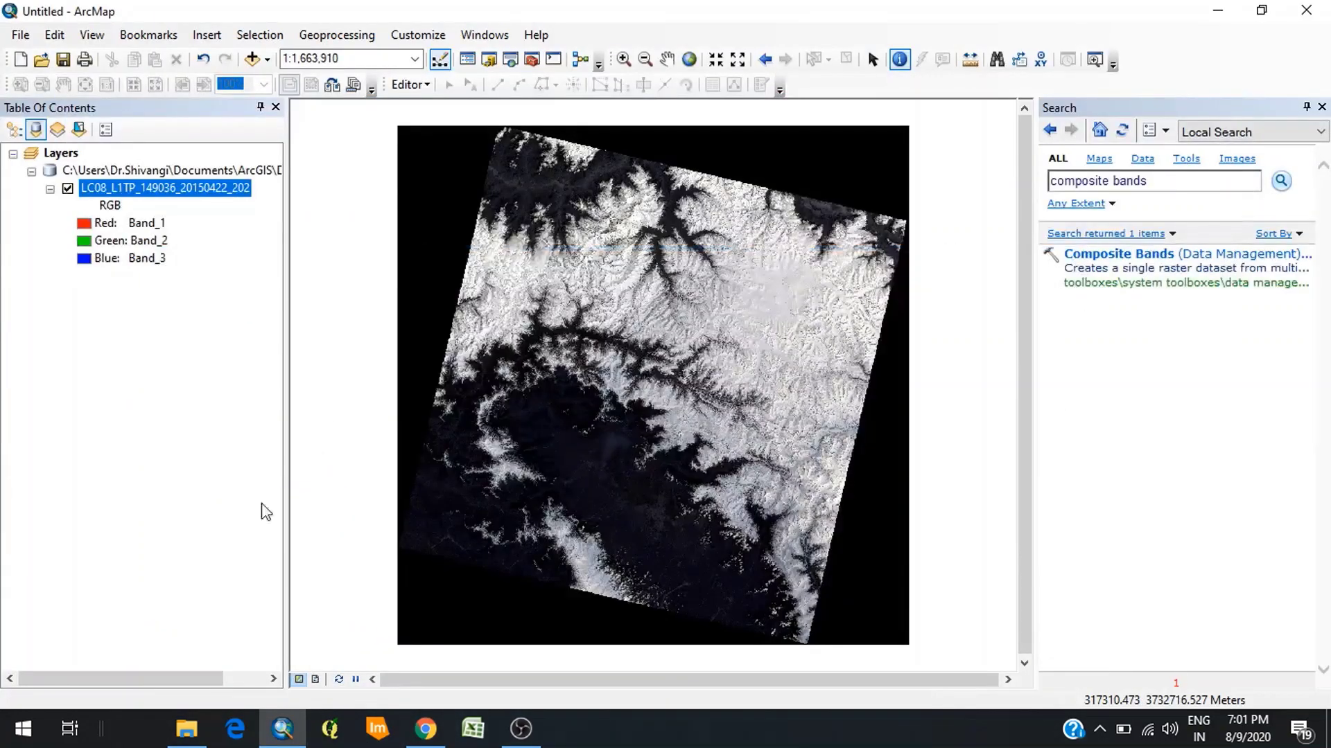
click(85, 225)
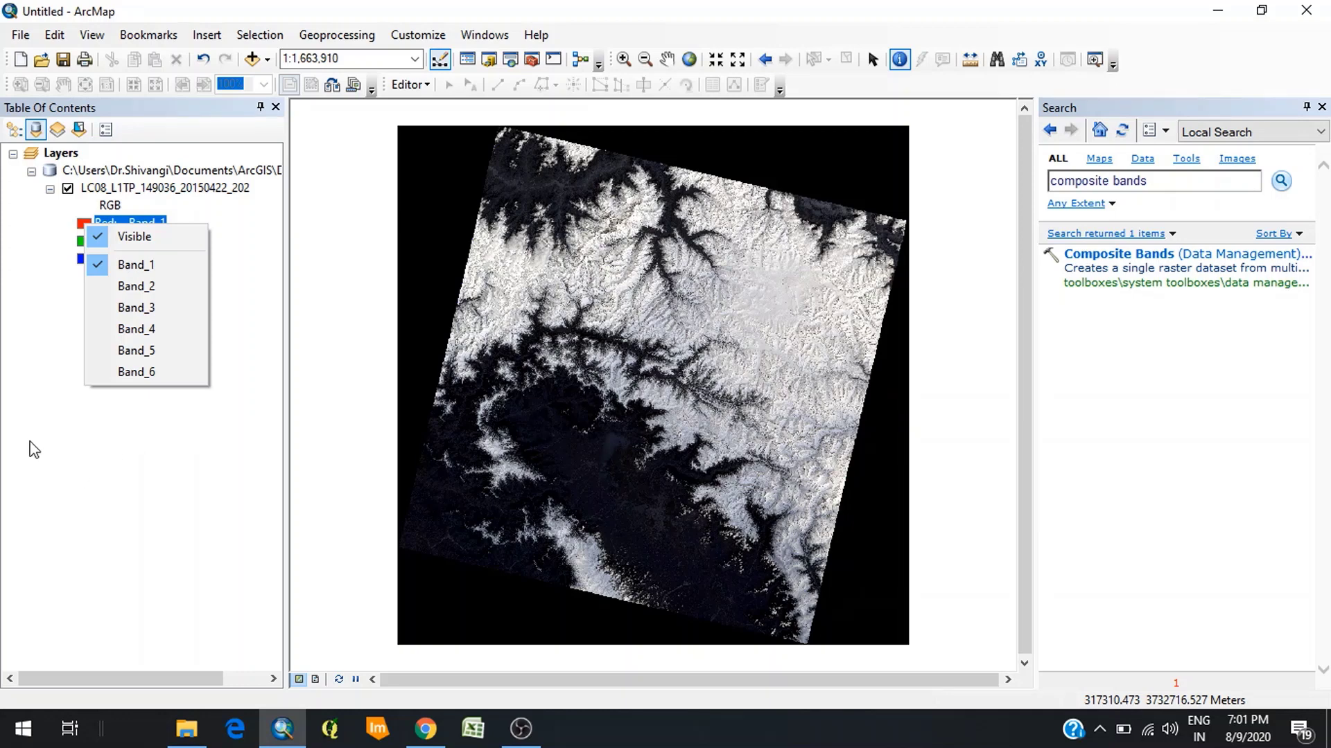
click(152, 327)
click(88, 243)
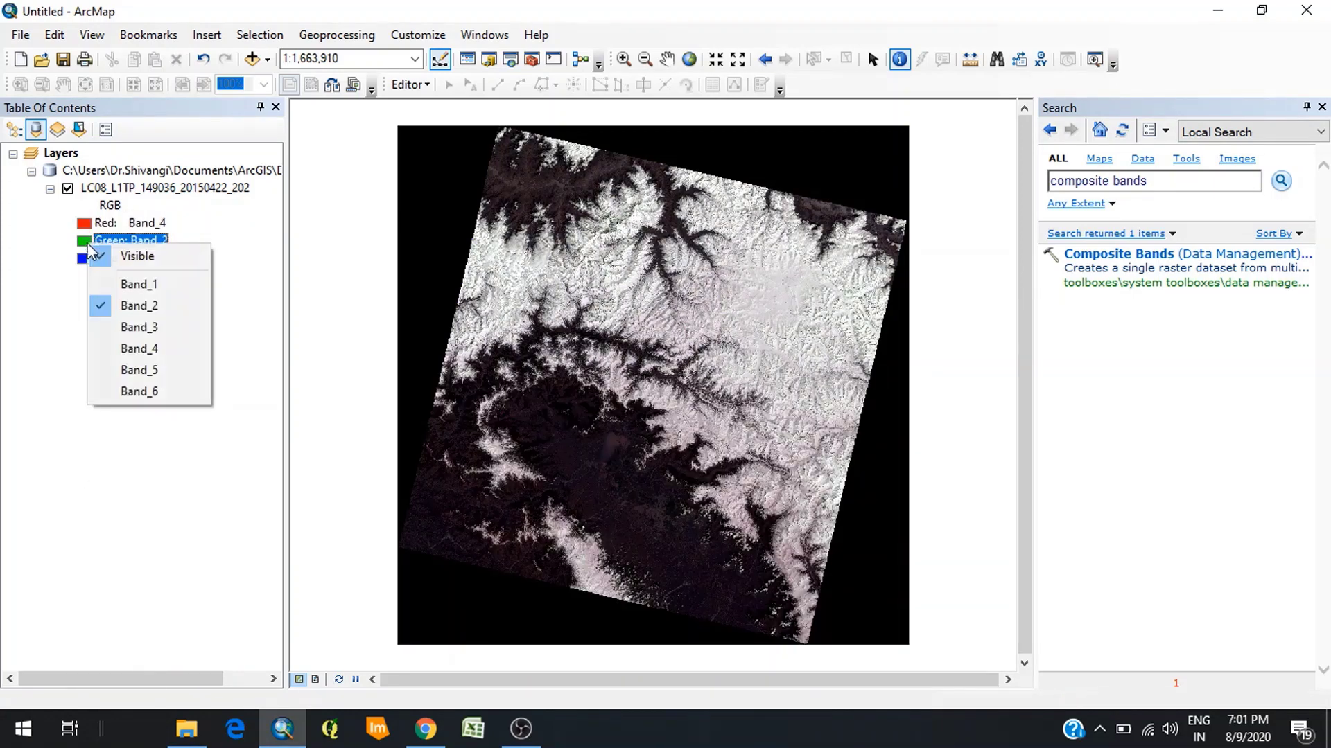
click(140, 327)
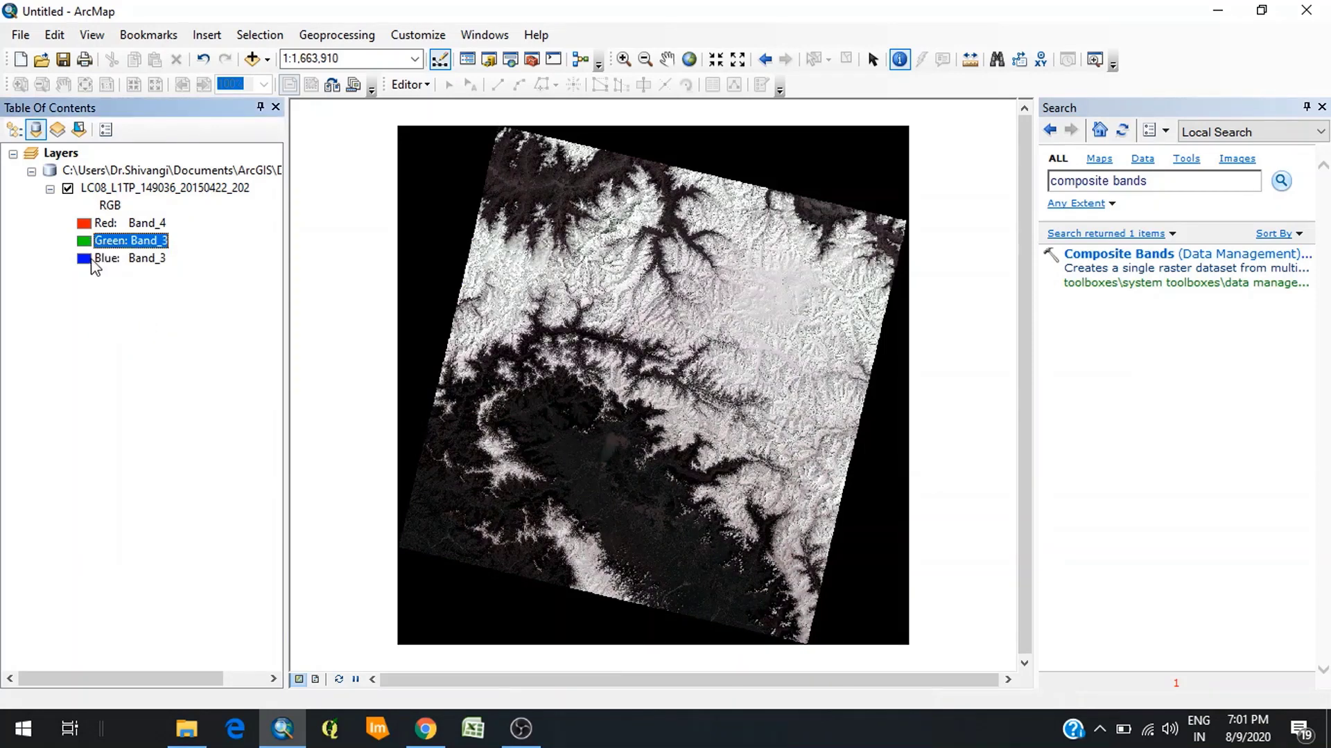
click(89, 260)
click(143, 326)
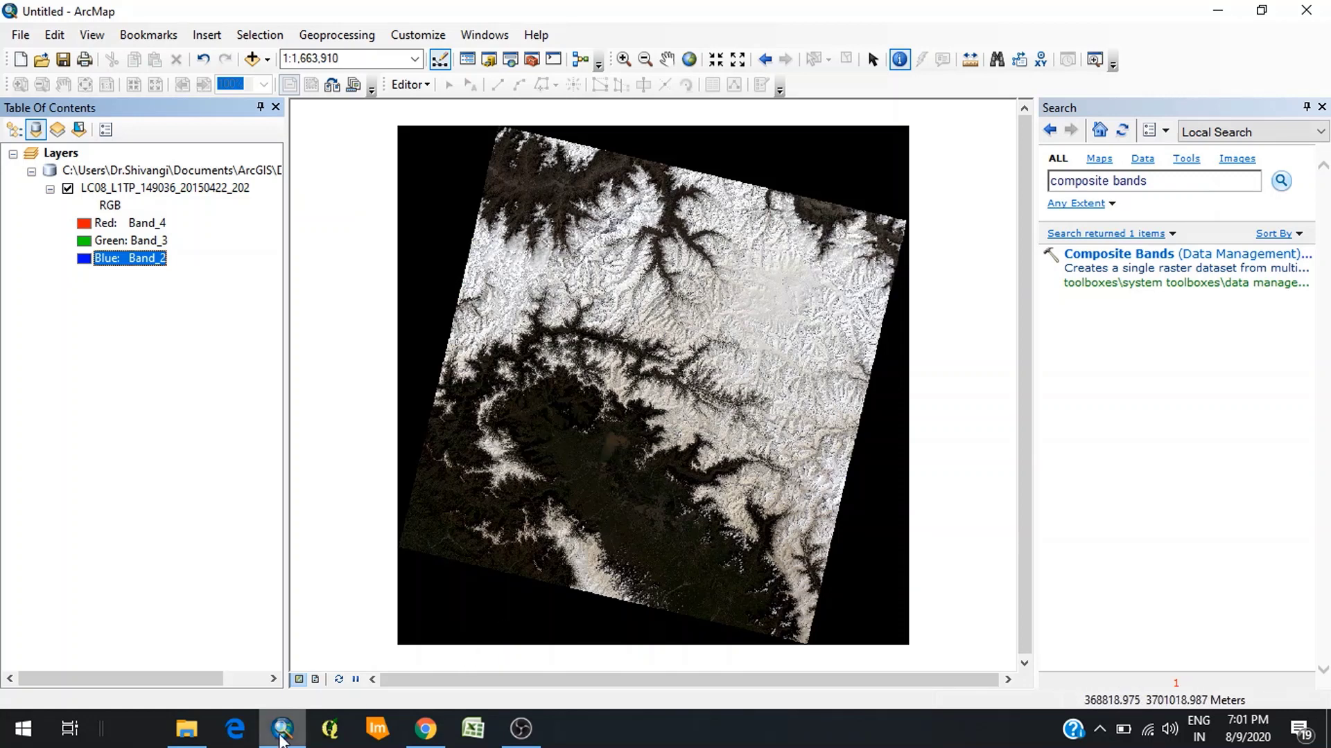
Examine the lake, the dark valley and the snow and clouds along the southern edge of the natural-colour composite
mouse_move(282, 740)
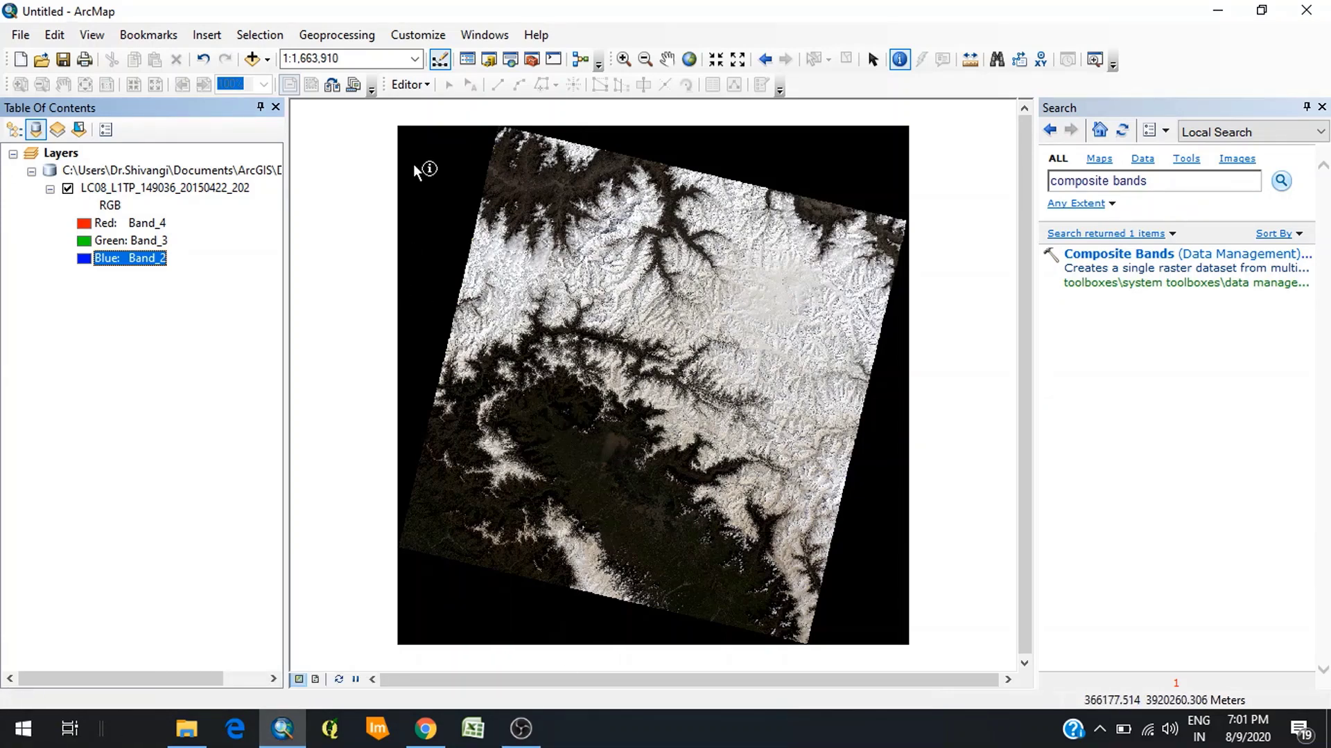
click(623, 59)
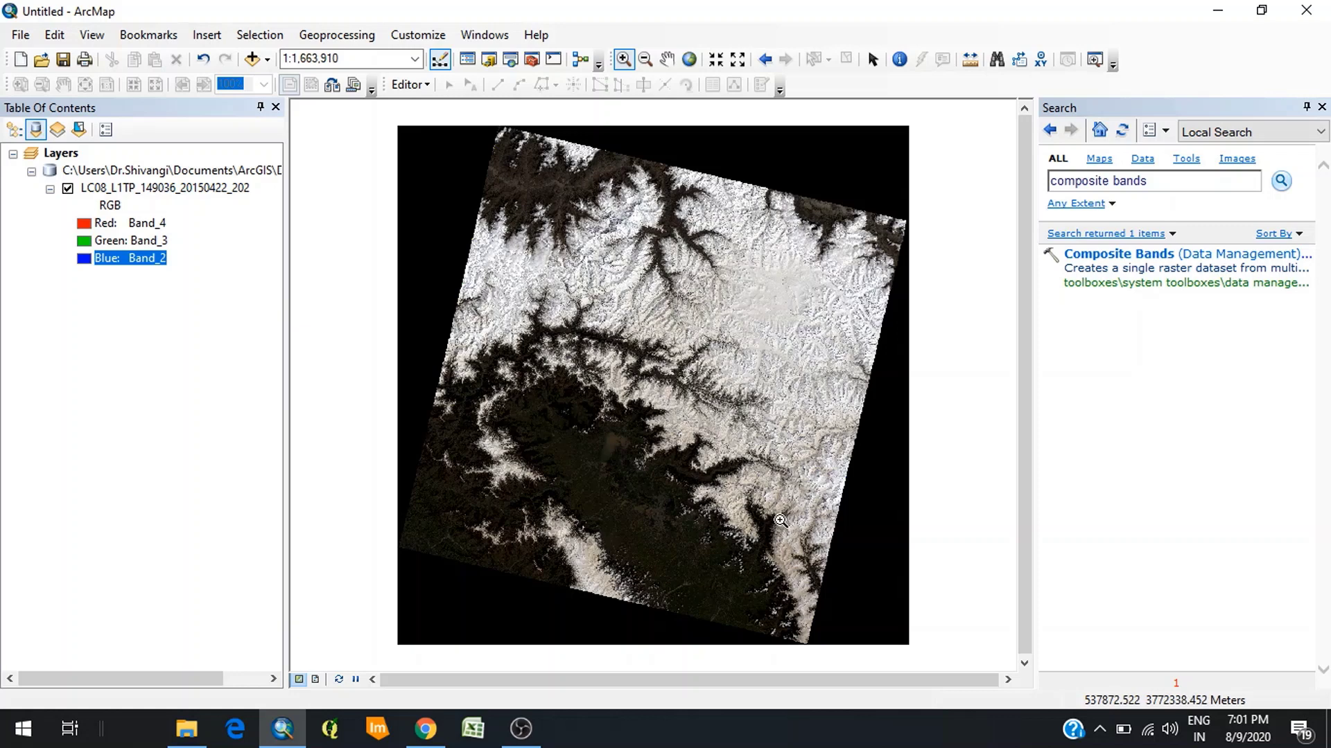
drag(649, 541, 575, 402)
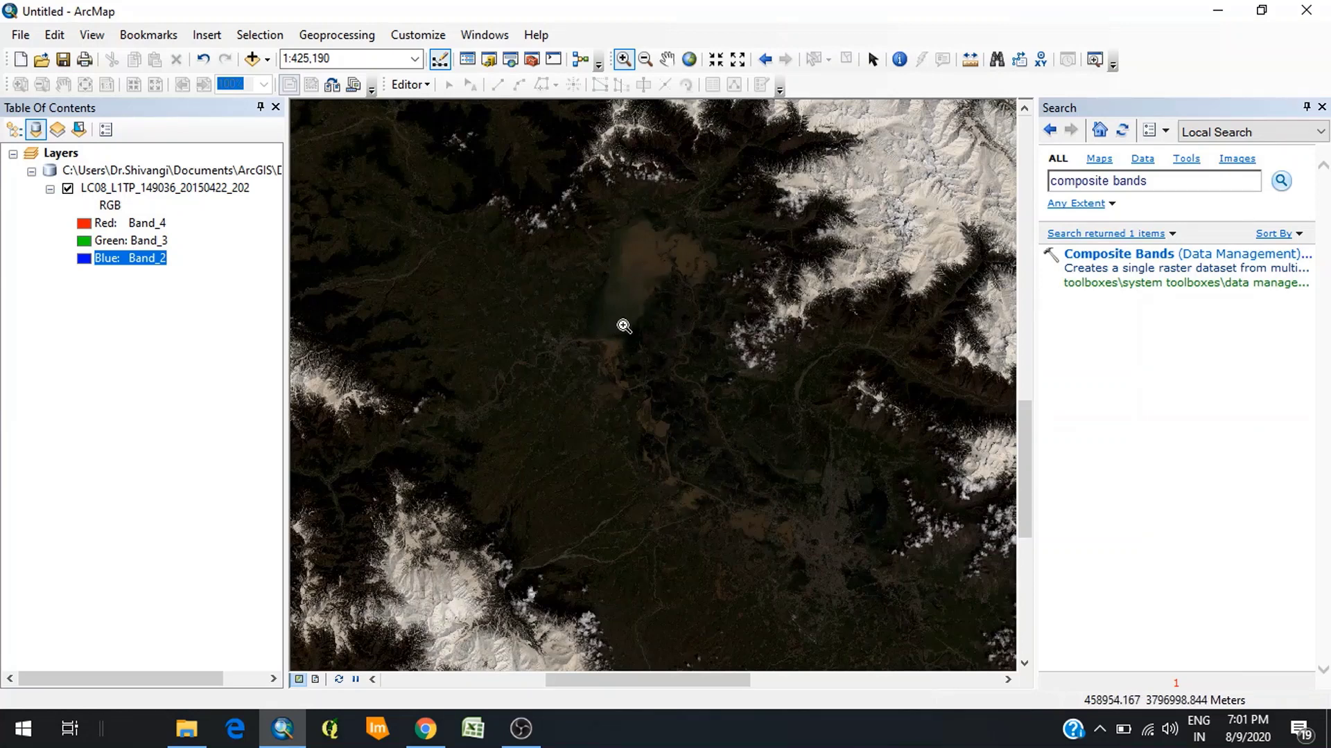
click(666, 59)
drag(733, 453, 752, 297)
drag(739, 457, 701, 330)
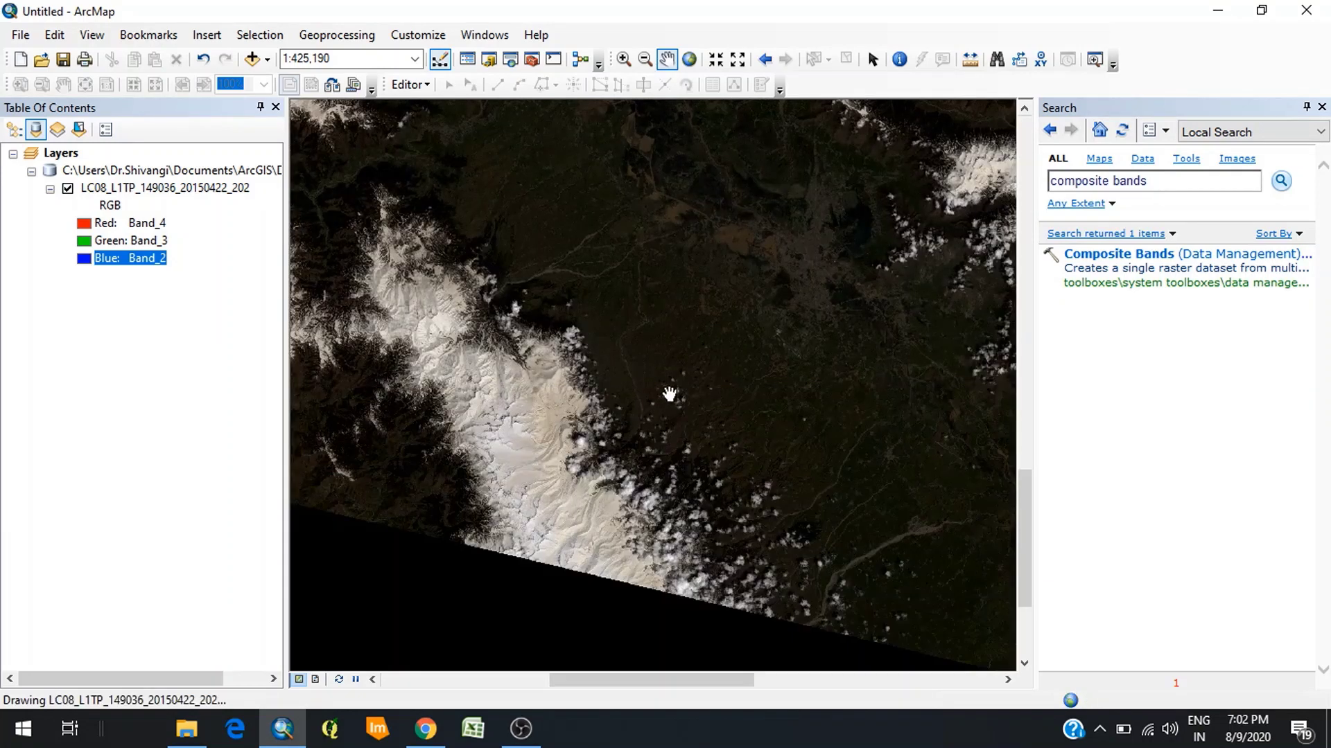
drag(694, 490, 659, 386)
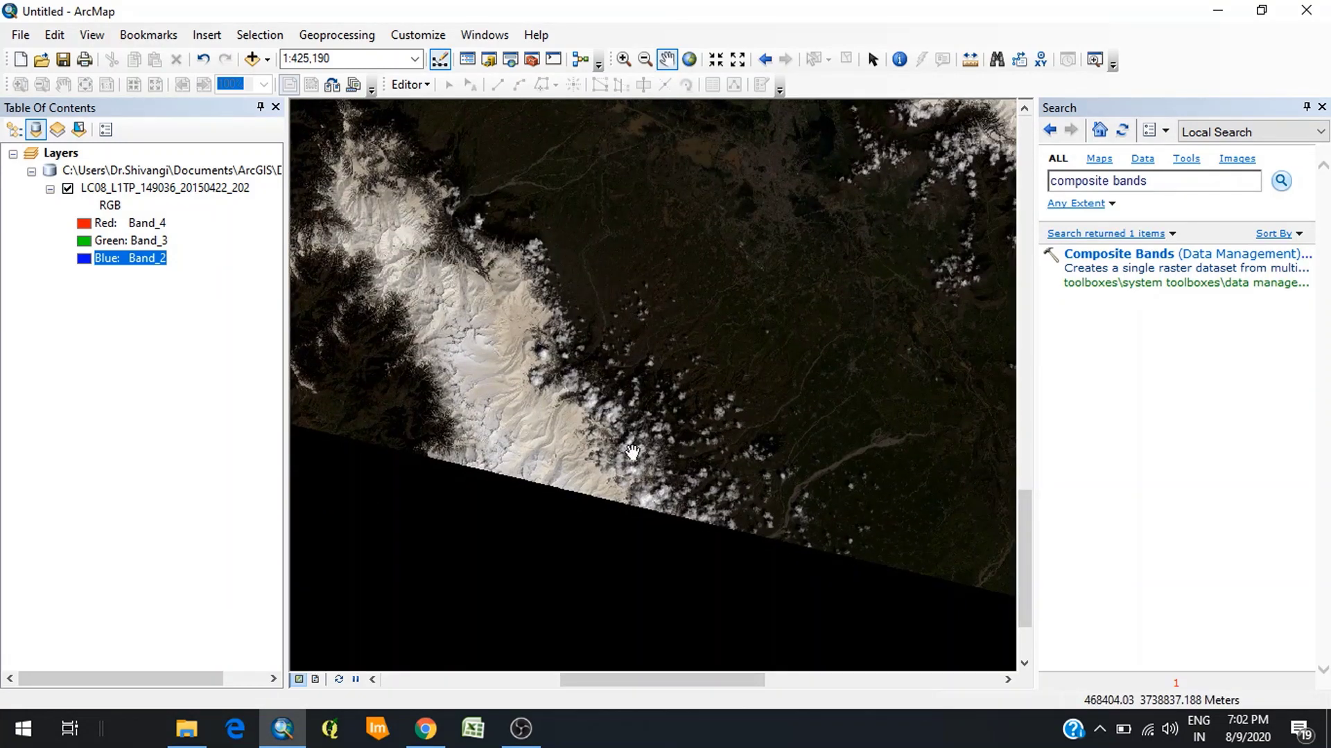
scroll(597, 402, up, 3)
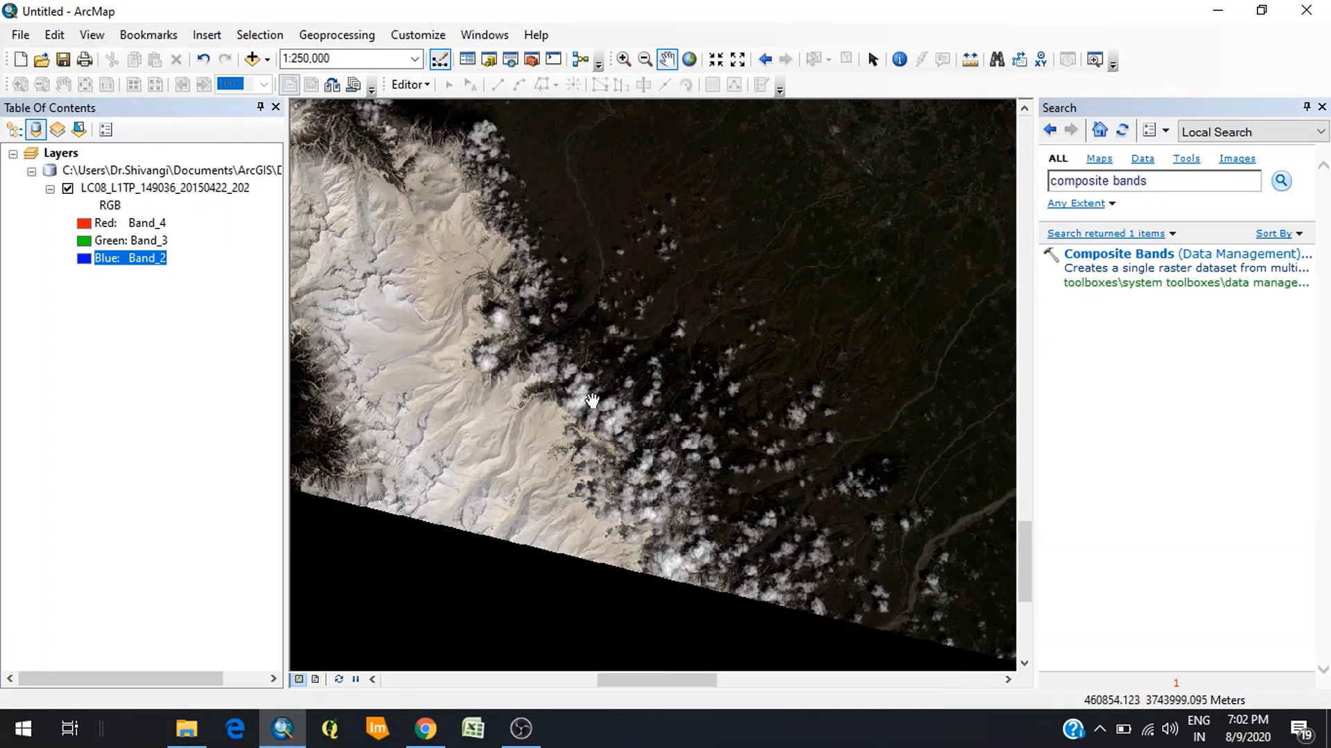
scroll(660, 372, down, 2)
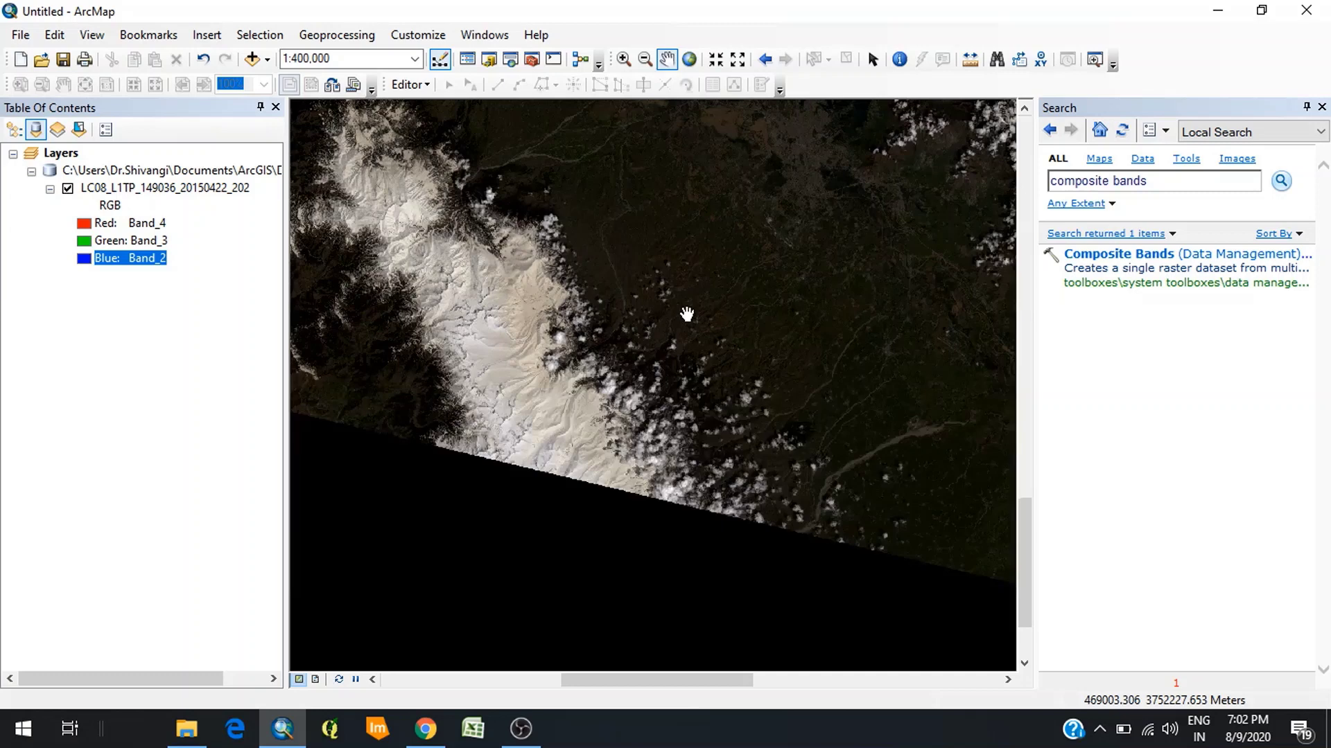
drag(688, 314, 653, 534)
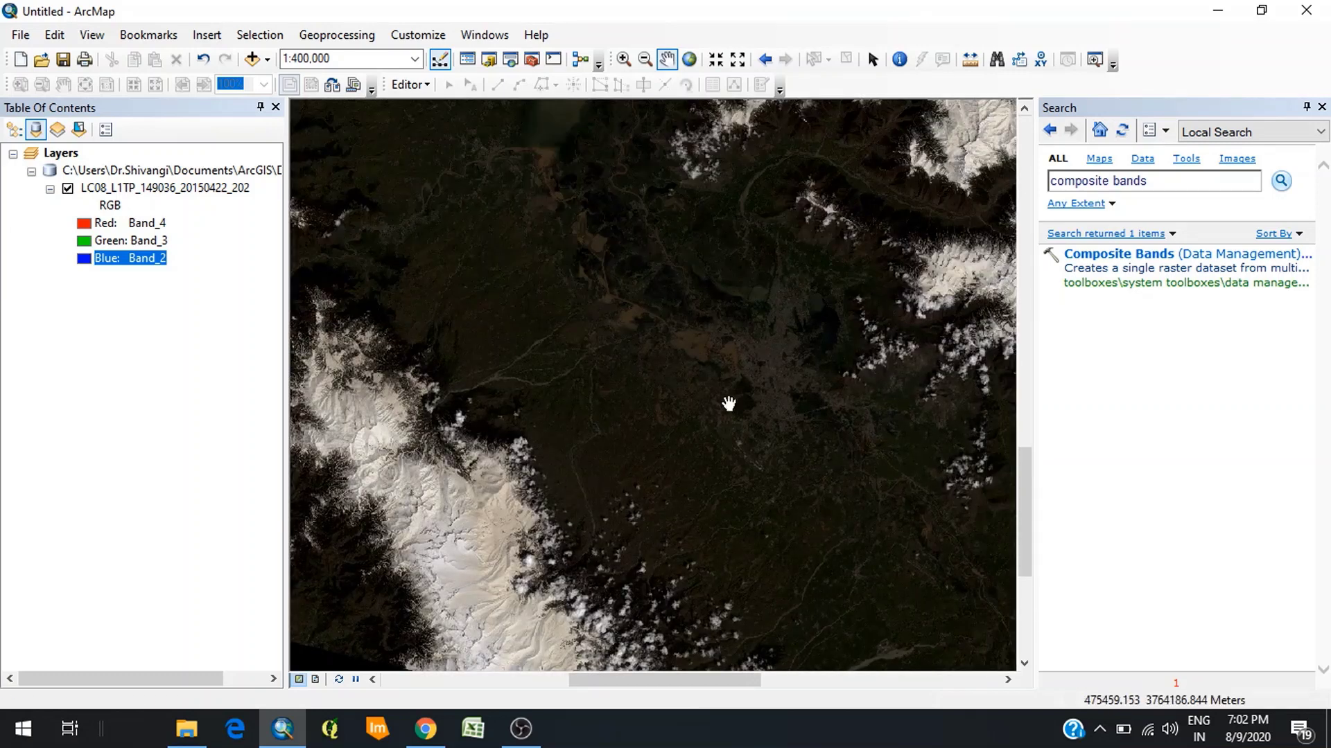
drag(686, 309, 707, 393)
scroll(707, 393, down, 1)
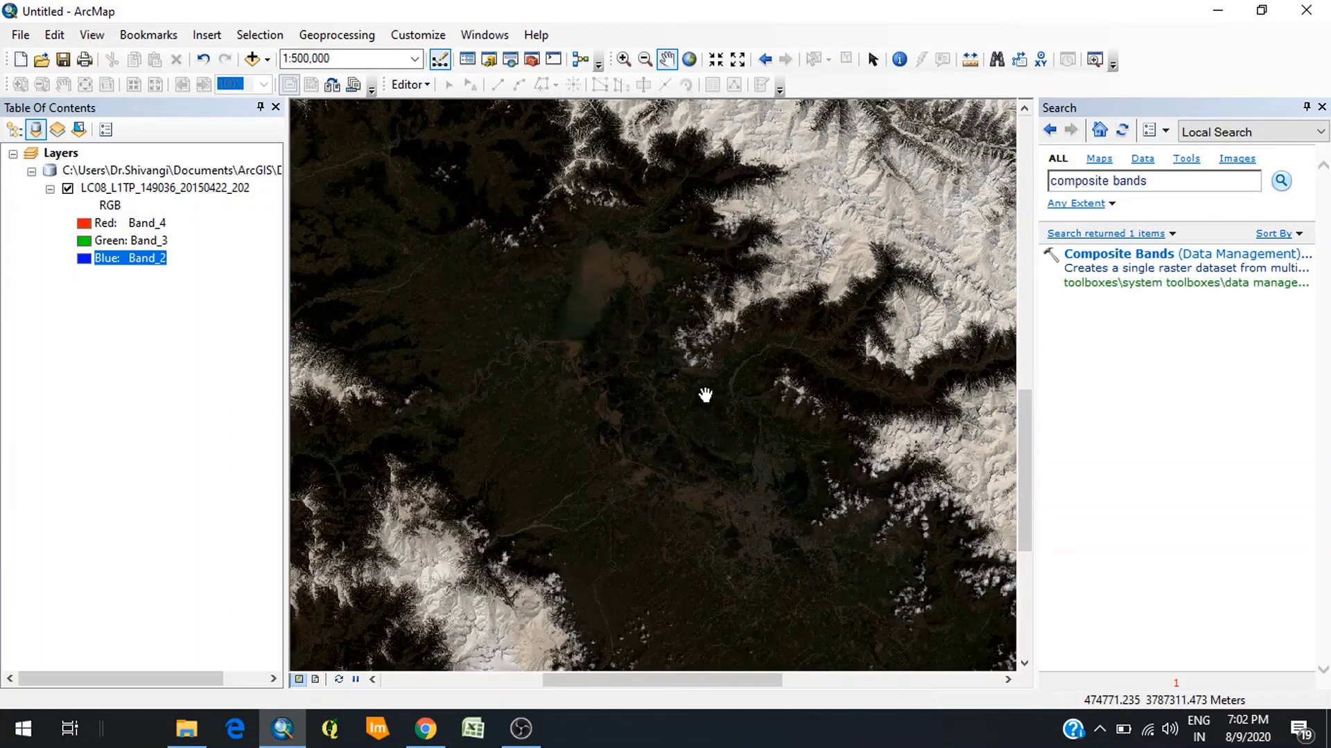
scroll(706, 395, down, 1)
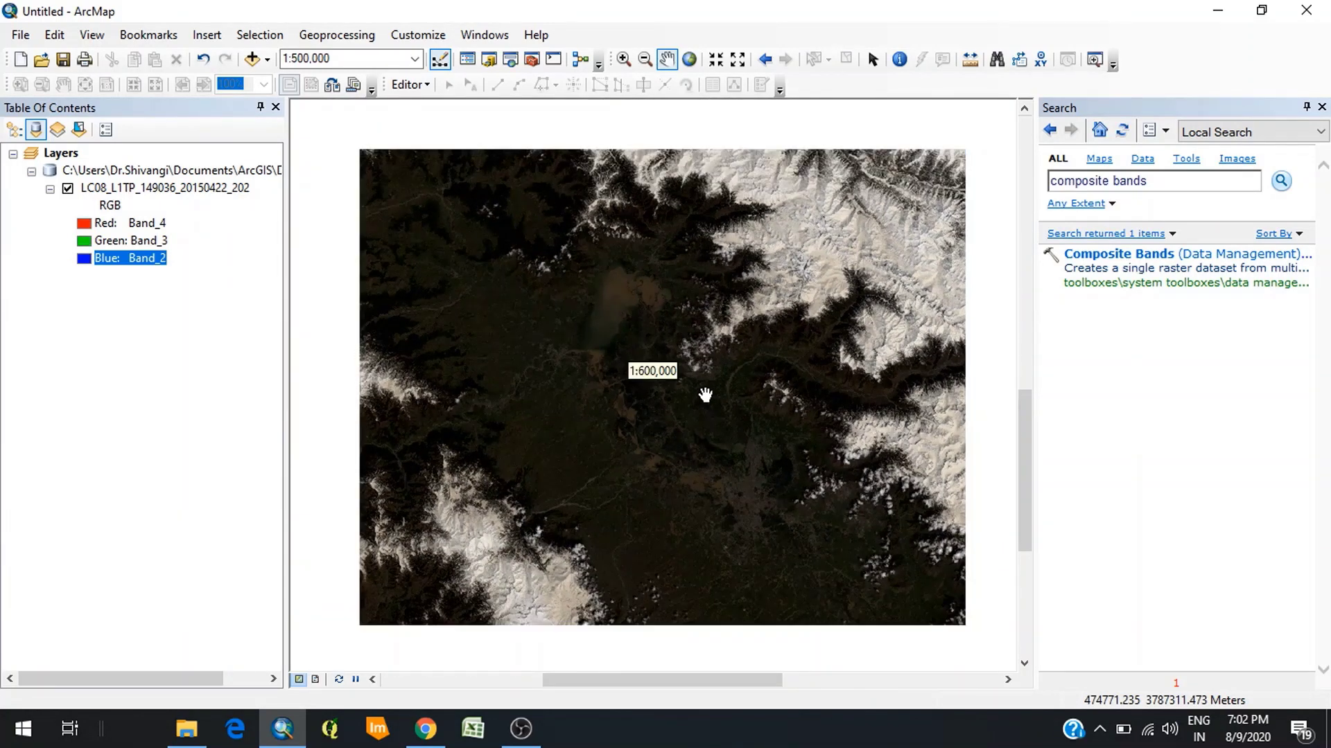
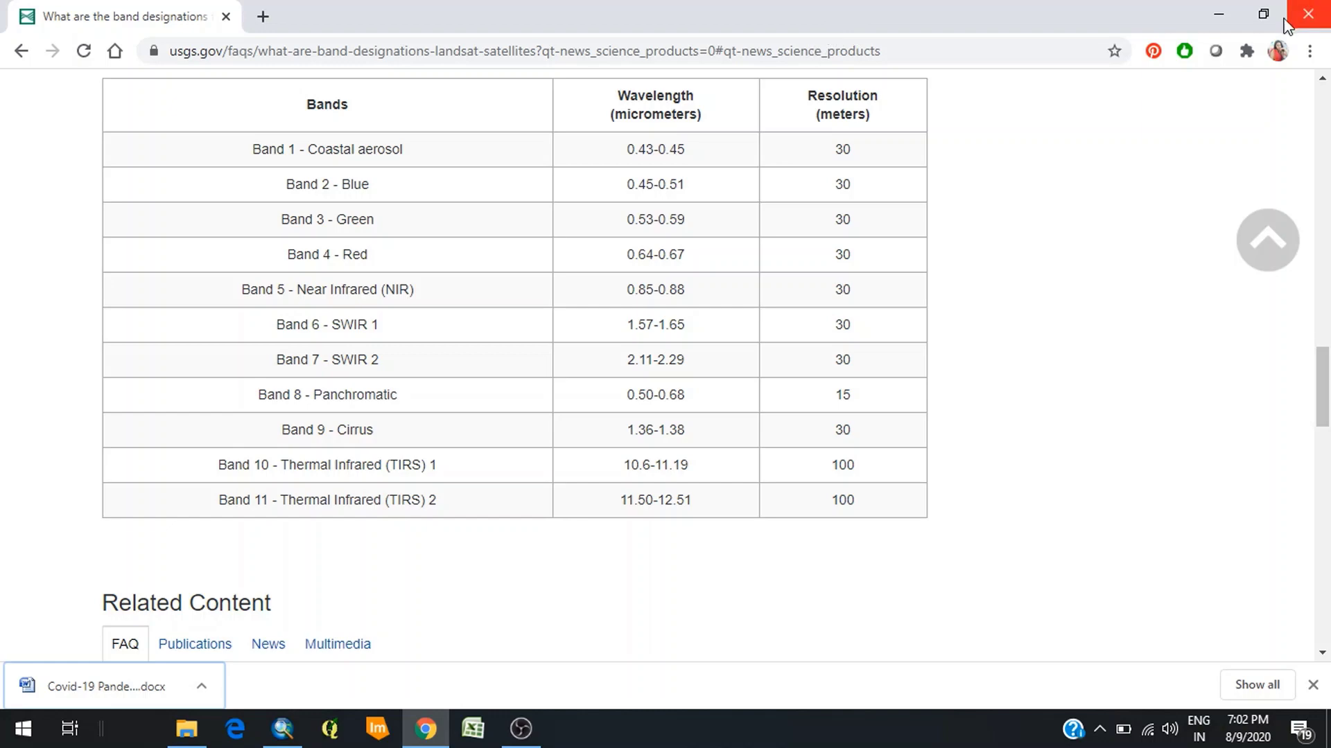
Return to ArcMap and set the composite's red, green and blue channels to Band_5, Band_4 and Band_3
click(1218, 14)
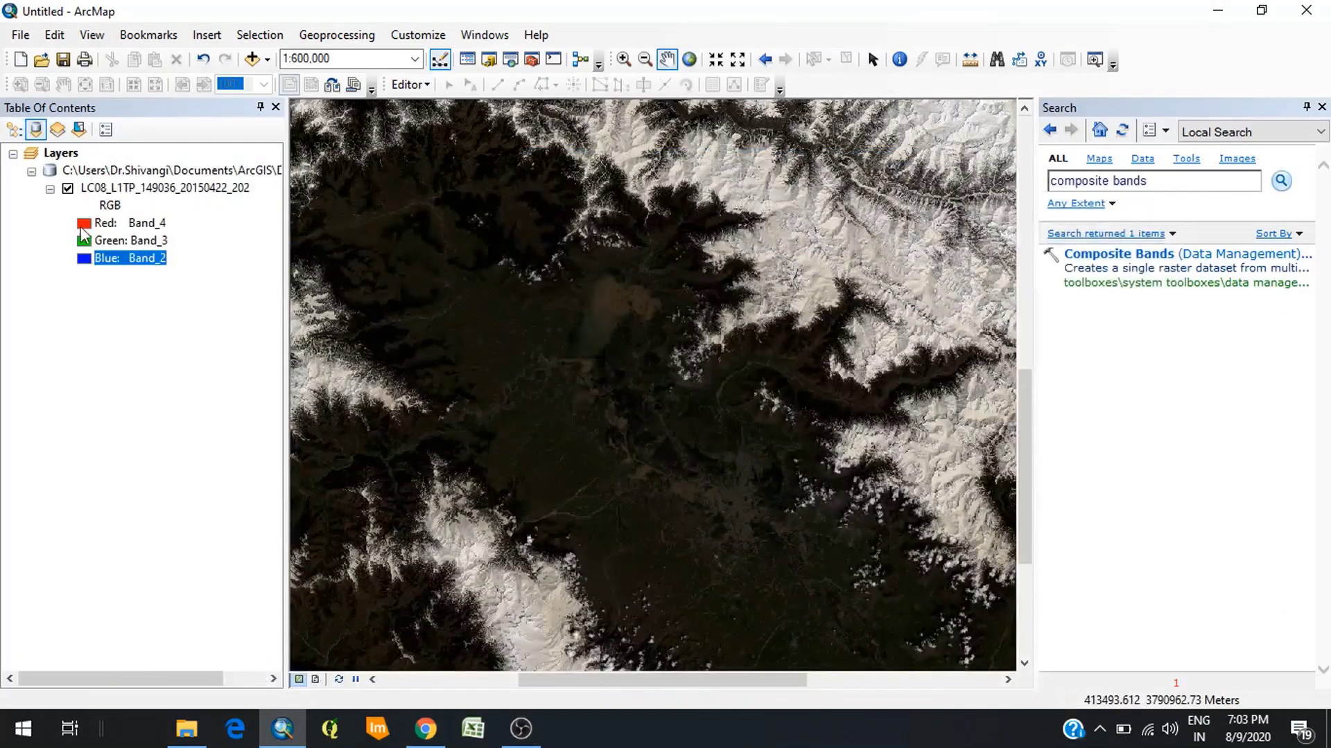
click(86, 222)
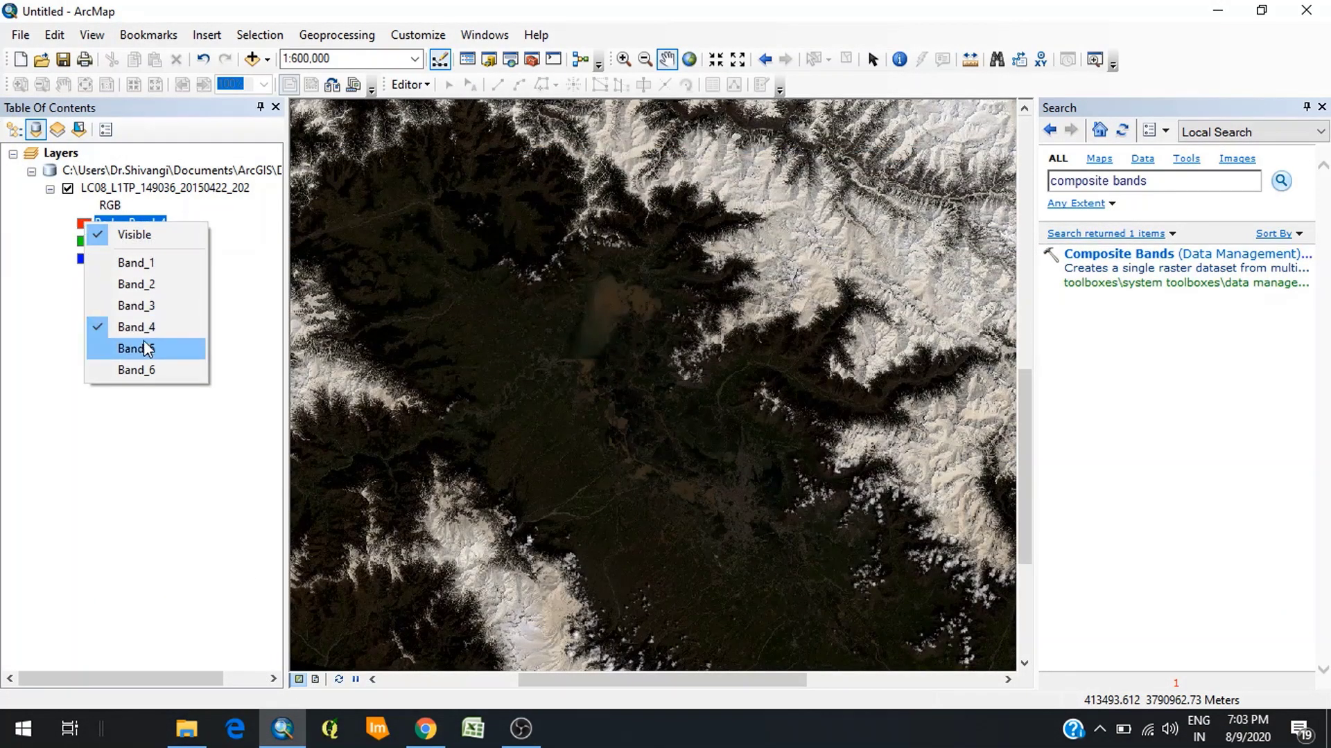
click(146, 349)
click(88, 240)
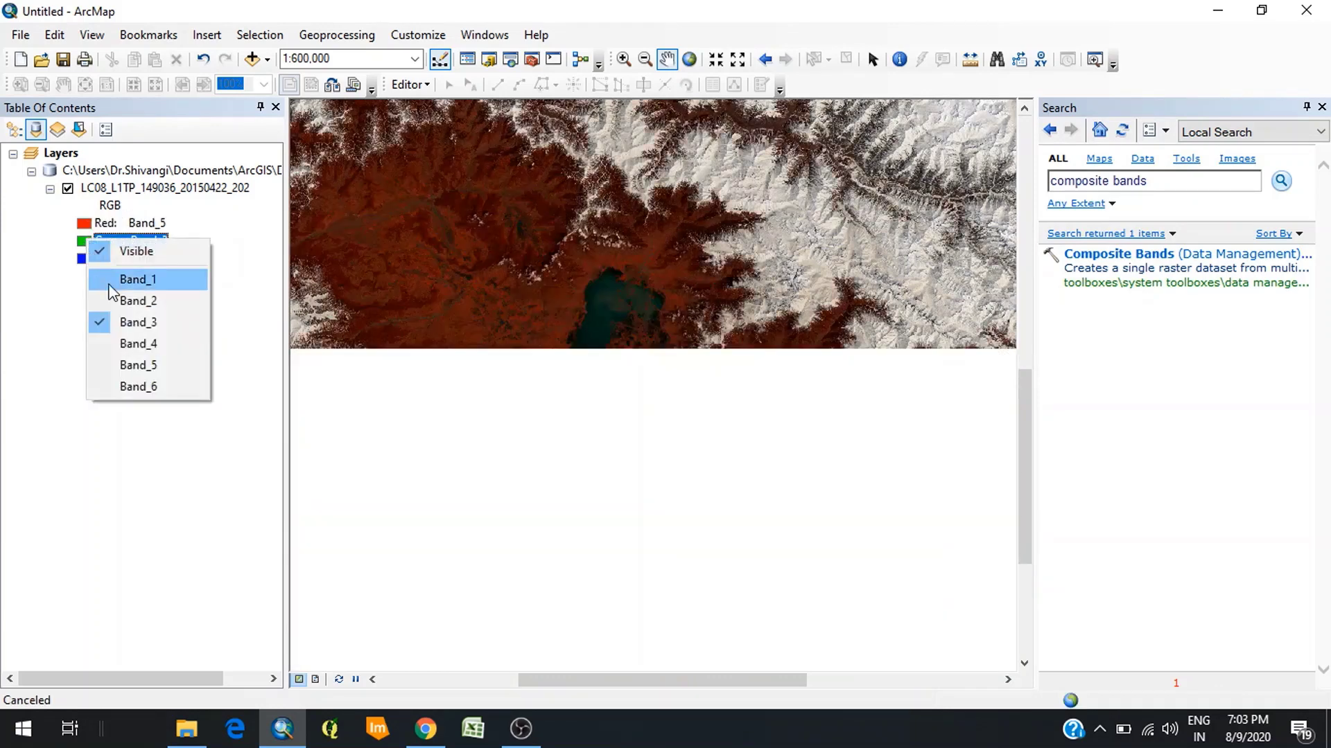
click(165, 341)
click(87, 258)
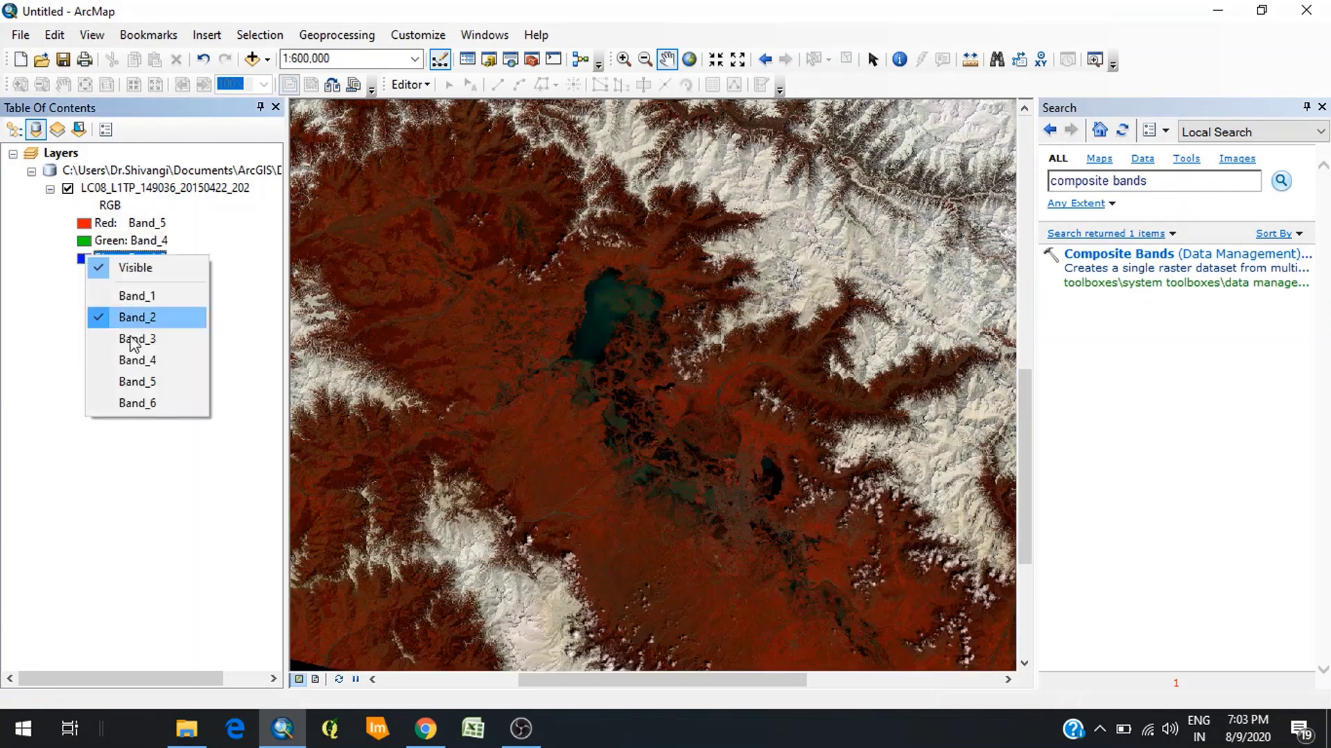
click(161, 345)
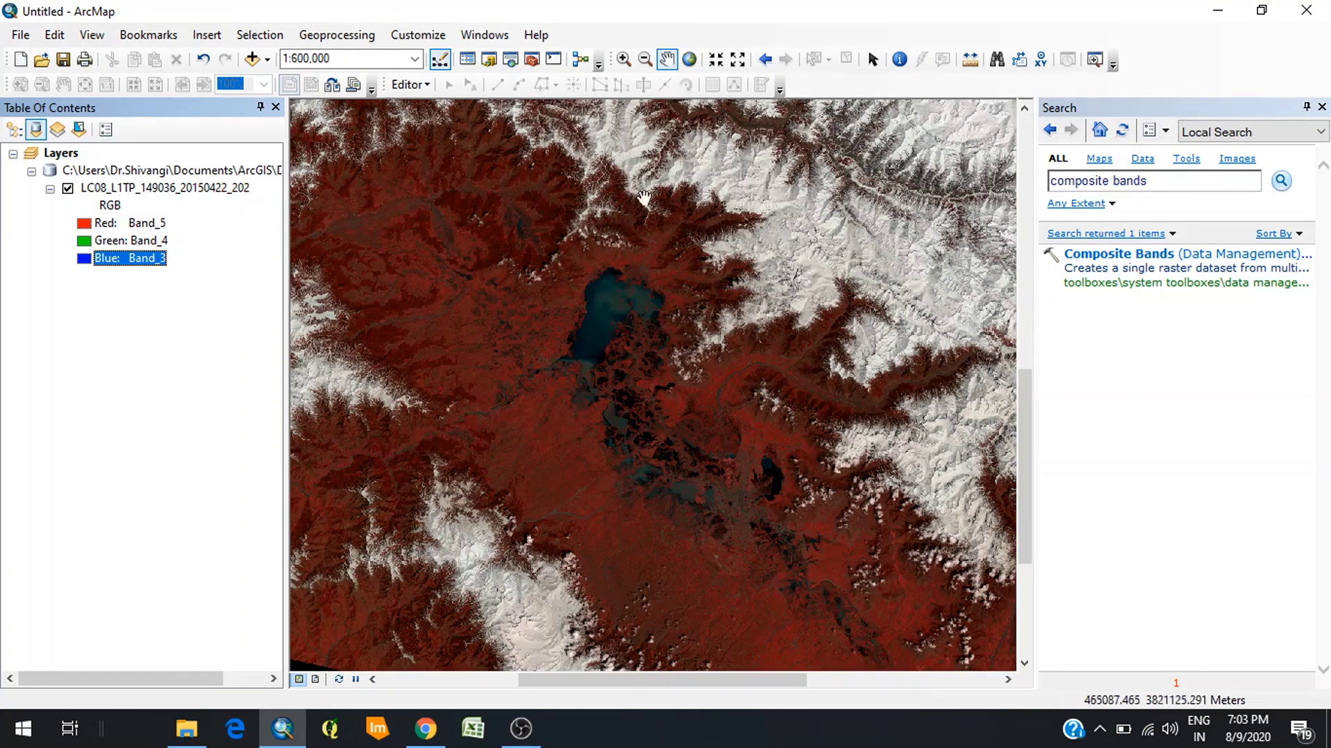
Examine the lake, the surrounding valley and snow, and the southern-edge clouds in the Band_5, Band_4, Band_3 composite at several scales
drag(846, 309, 757, 439)
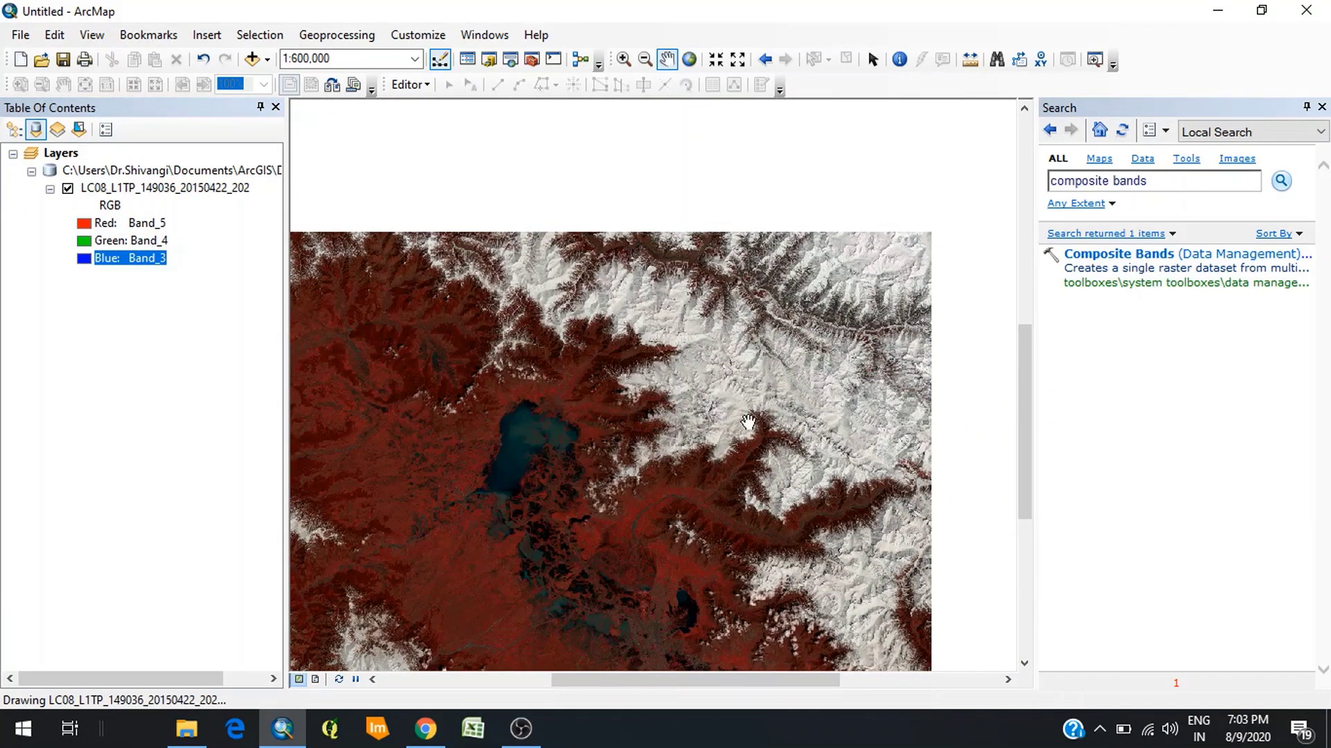
drag(825, 212, 784, 285)
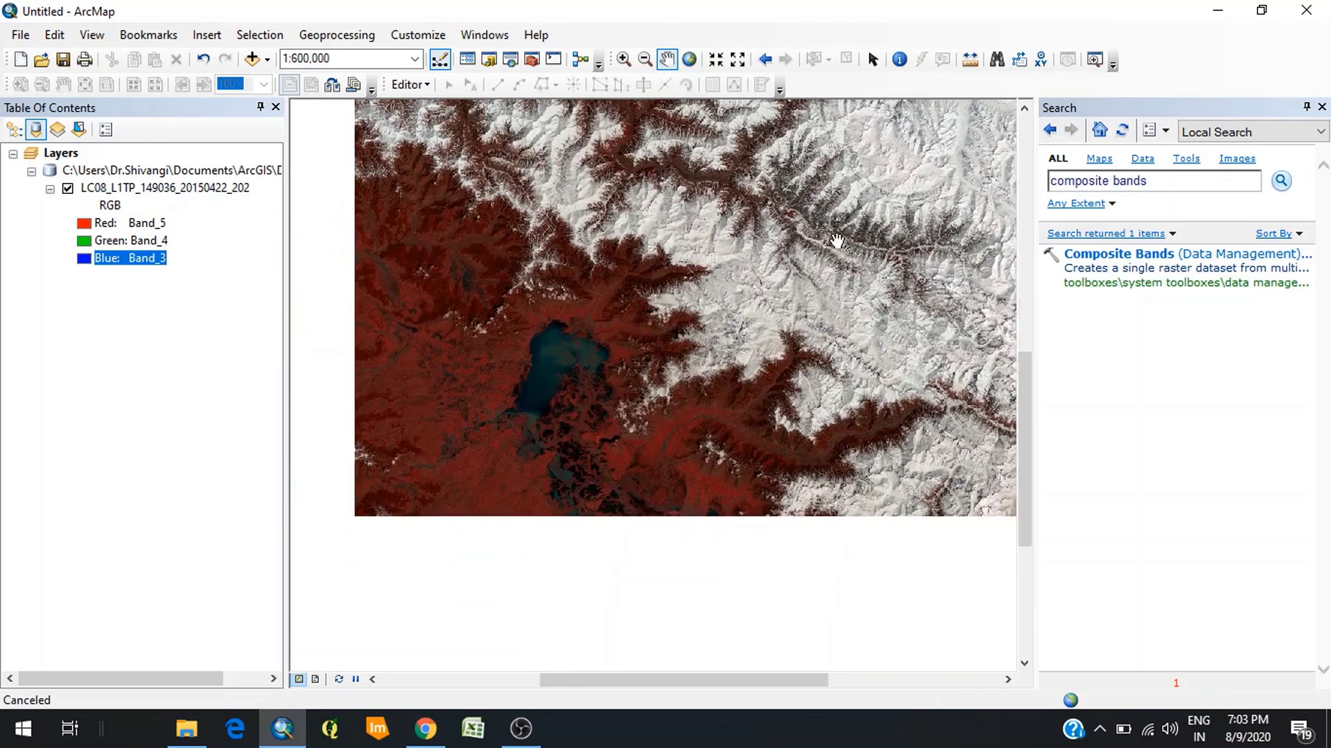
drag(773, 393, 655, 306)
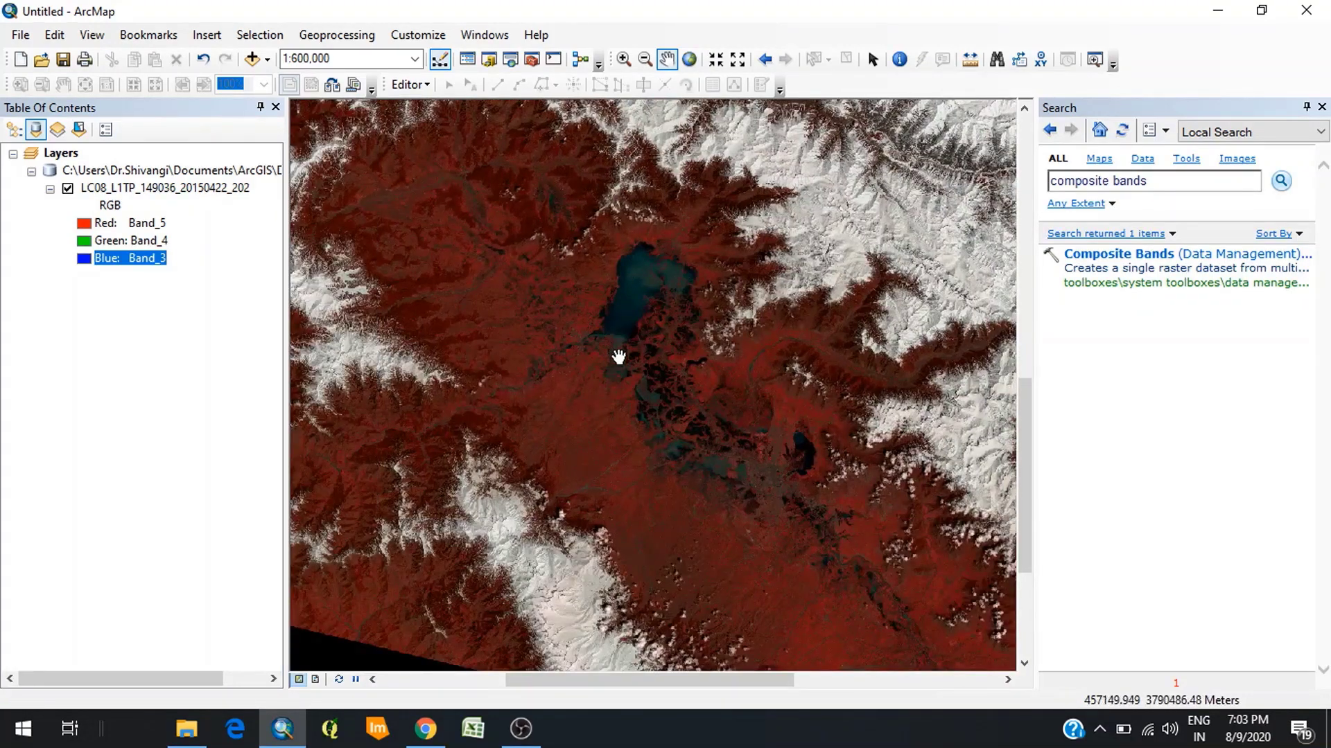
scroll(662, 285, up, 1)
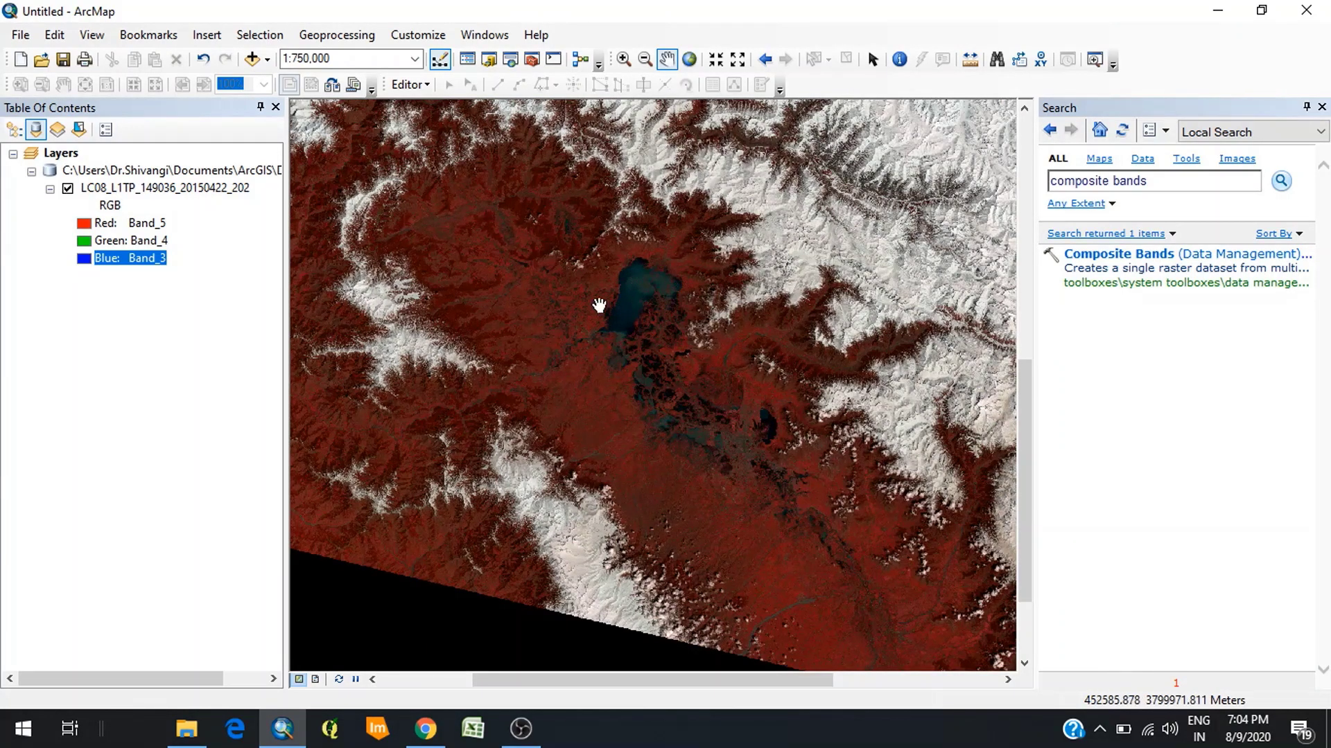
scroll(659, 309, down, 1)
scroll(659, 310, down, 3)
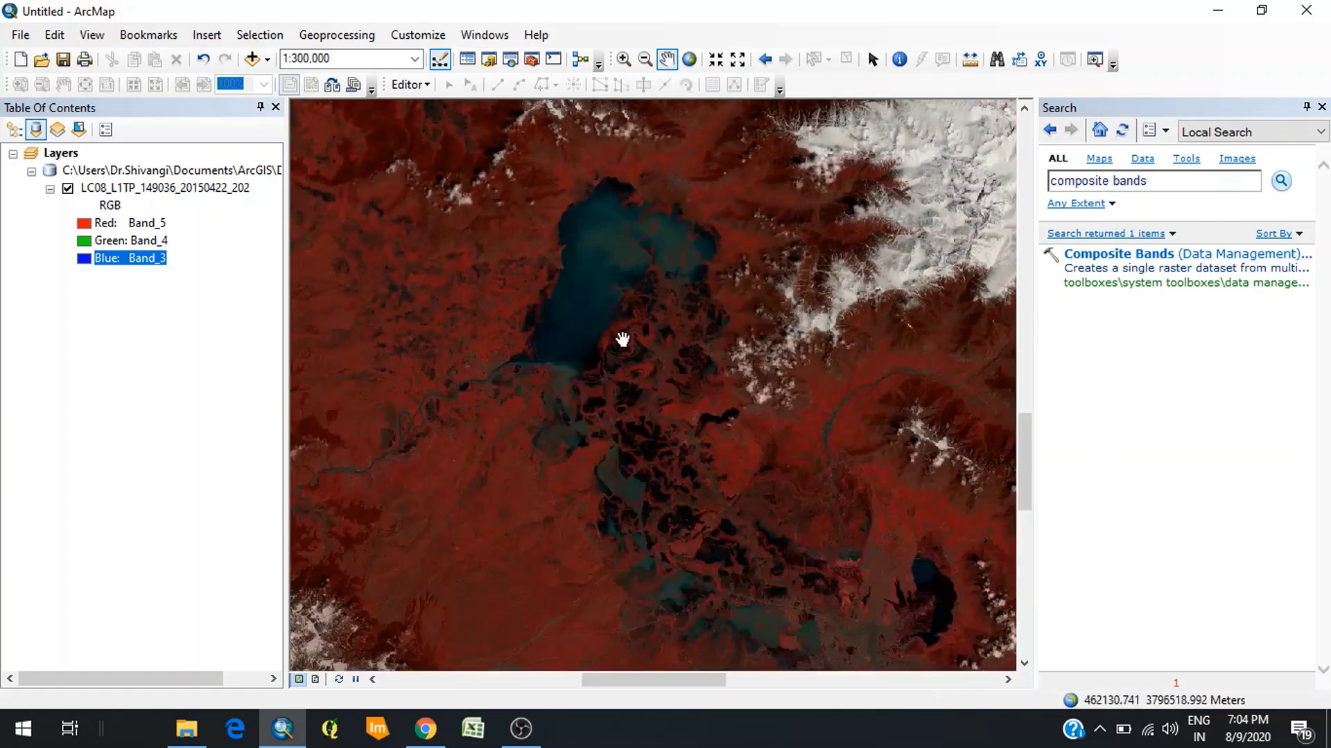
scroll(728, 395, up, 2)
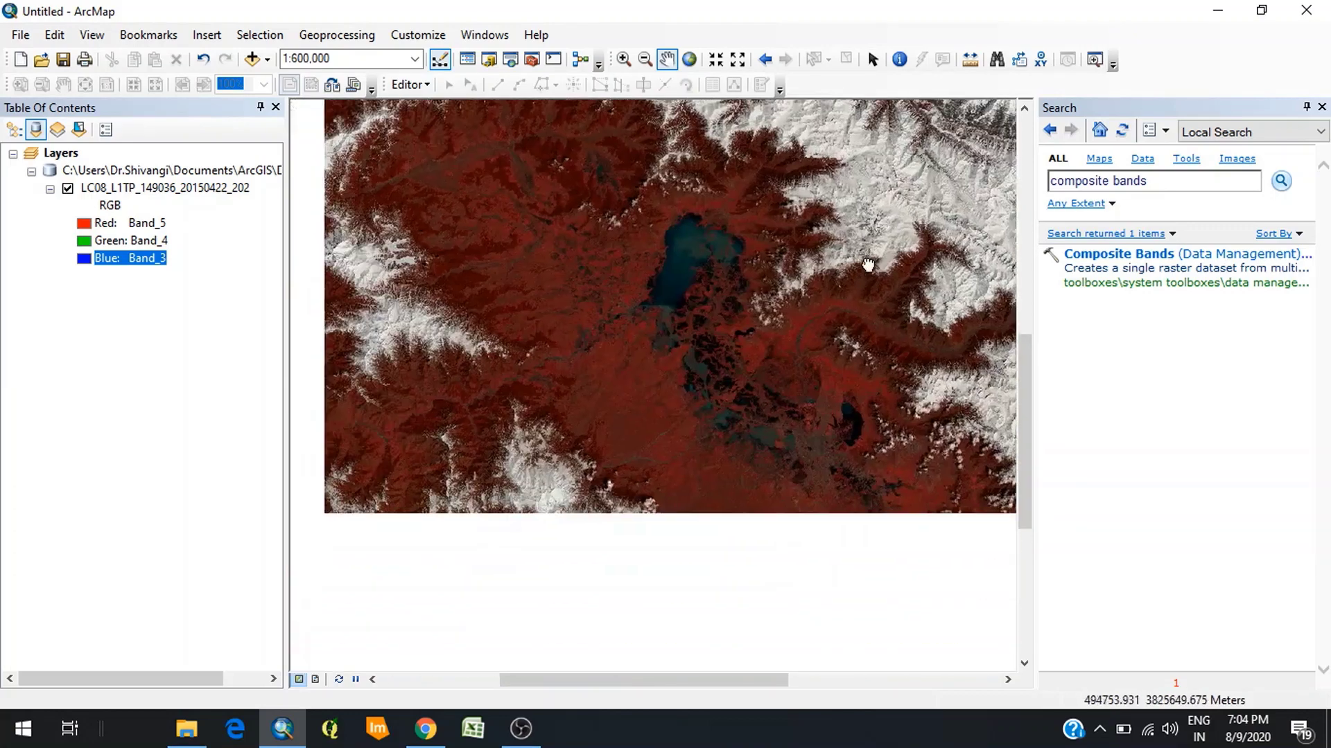
drag(743, 531, 737, 288)
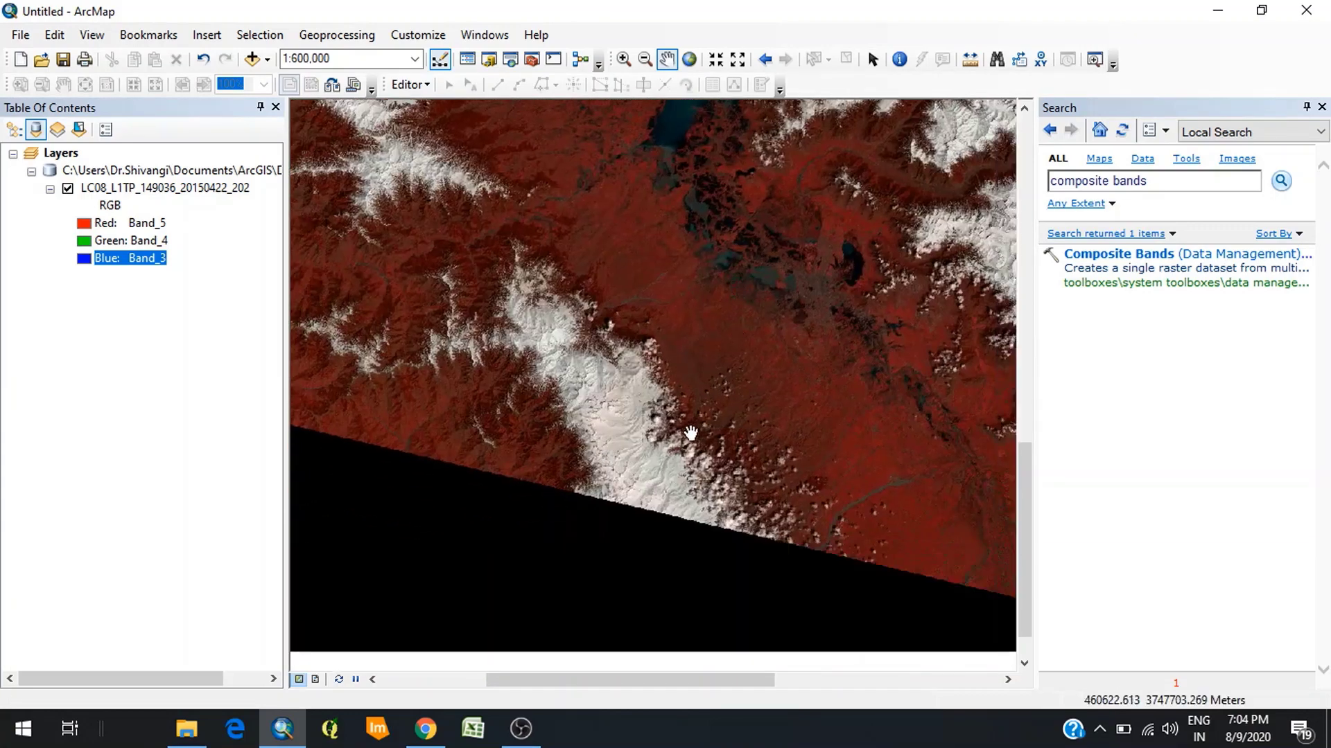
scroll(689, 437, down, 2)
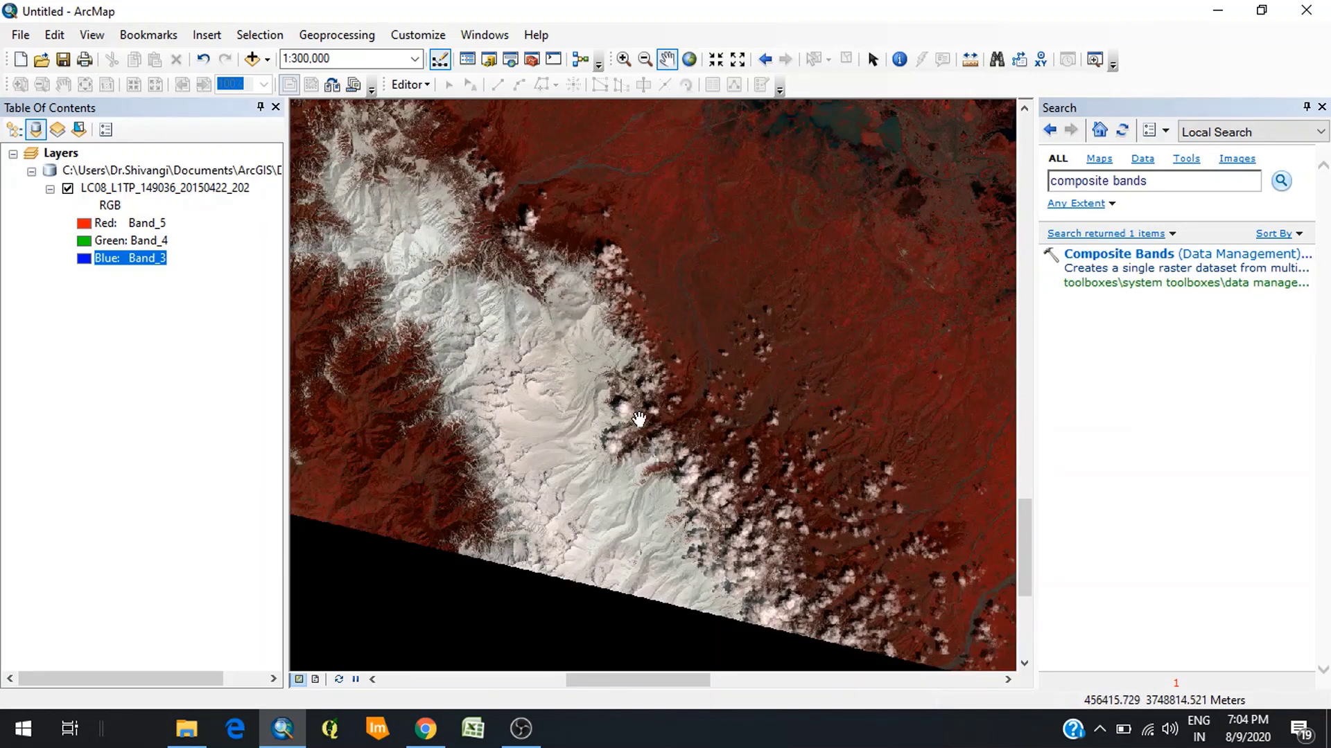
scroll(639, 418, down, 1)
scroll(639, 418, down, 1)
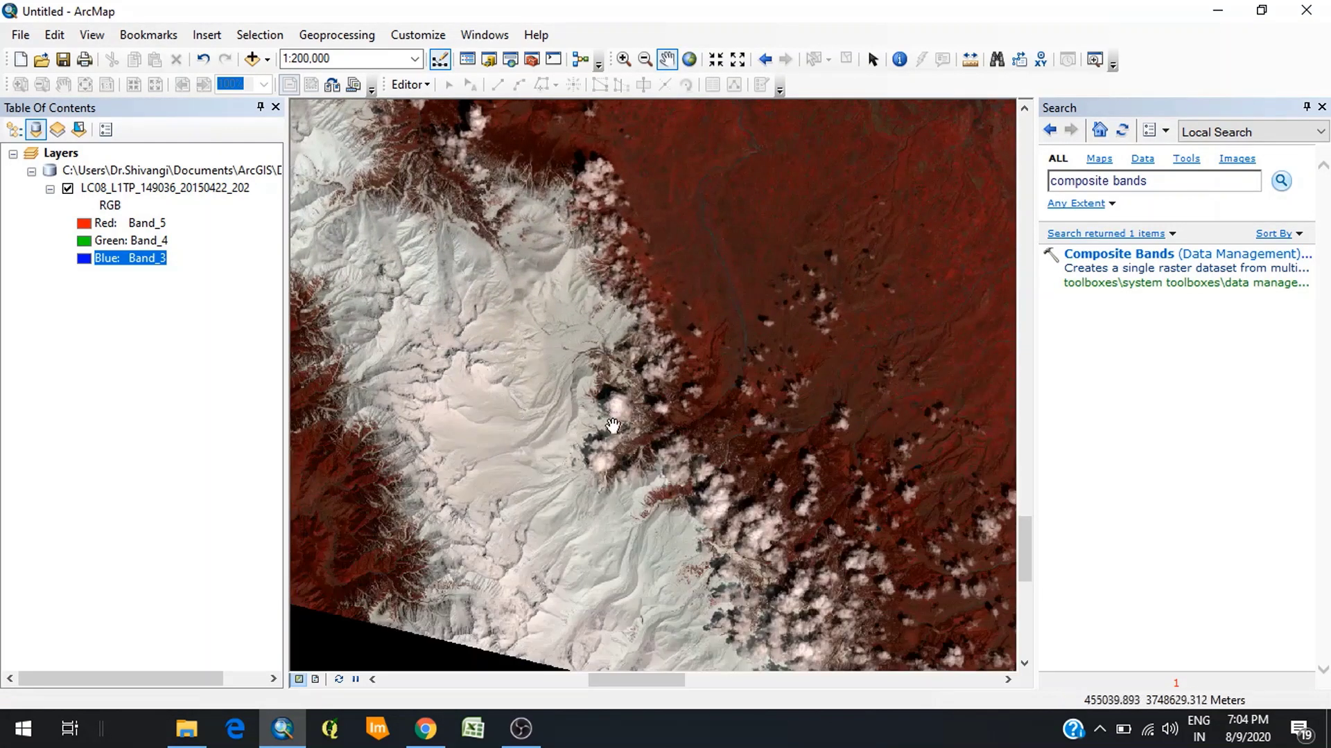
scroll(810, 470, up, 1)
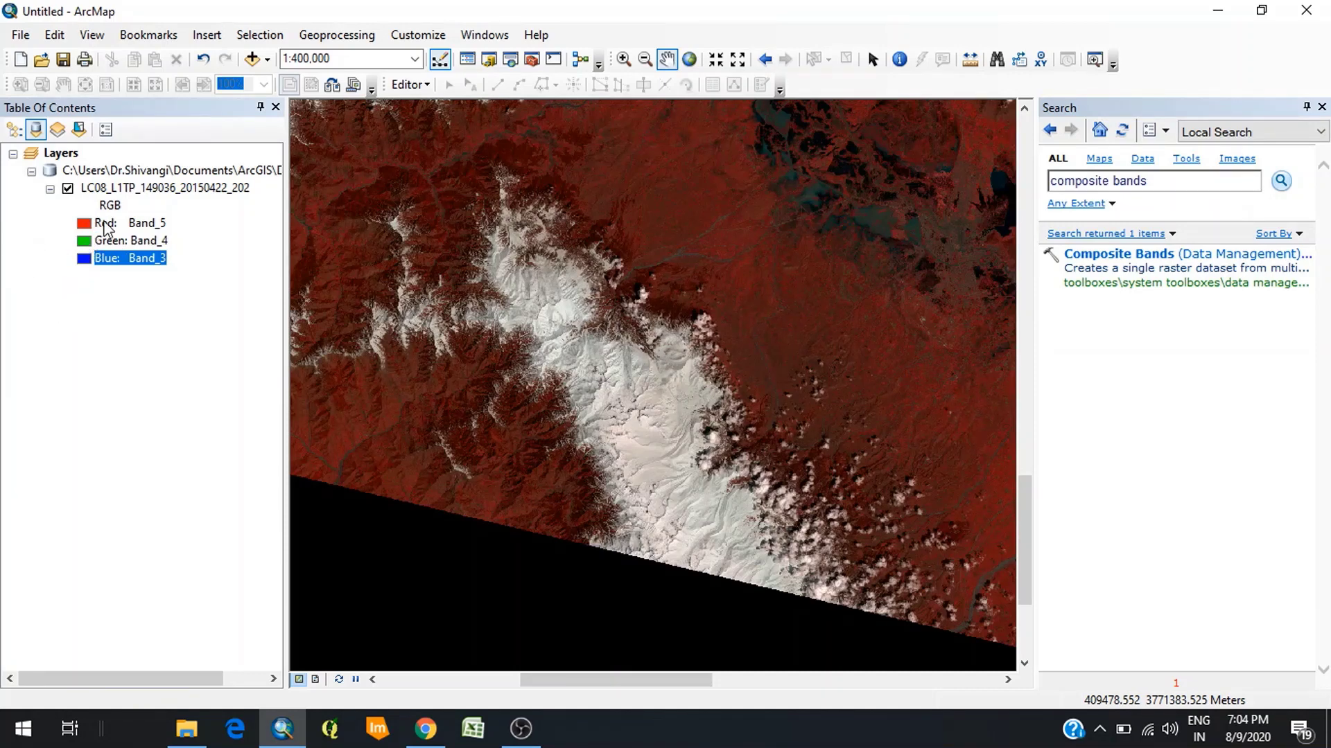
Set the composite's green channel to Band_6 and its blue channel to Band_4
click(81, 239)
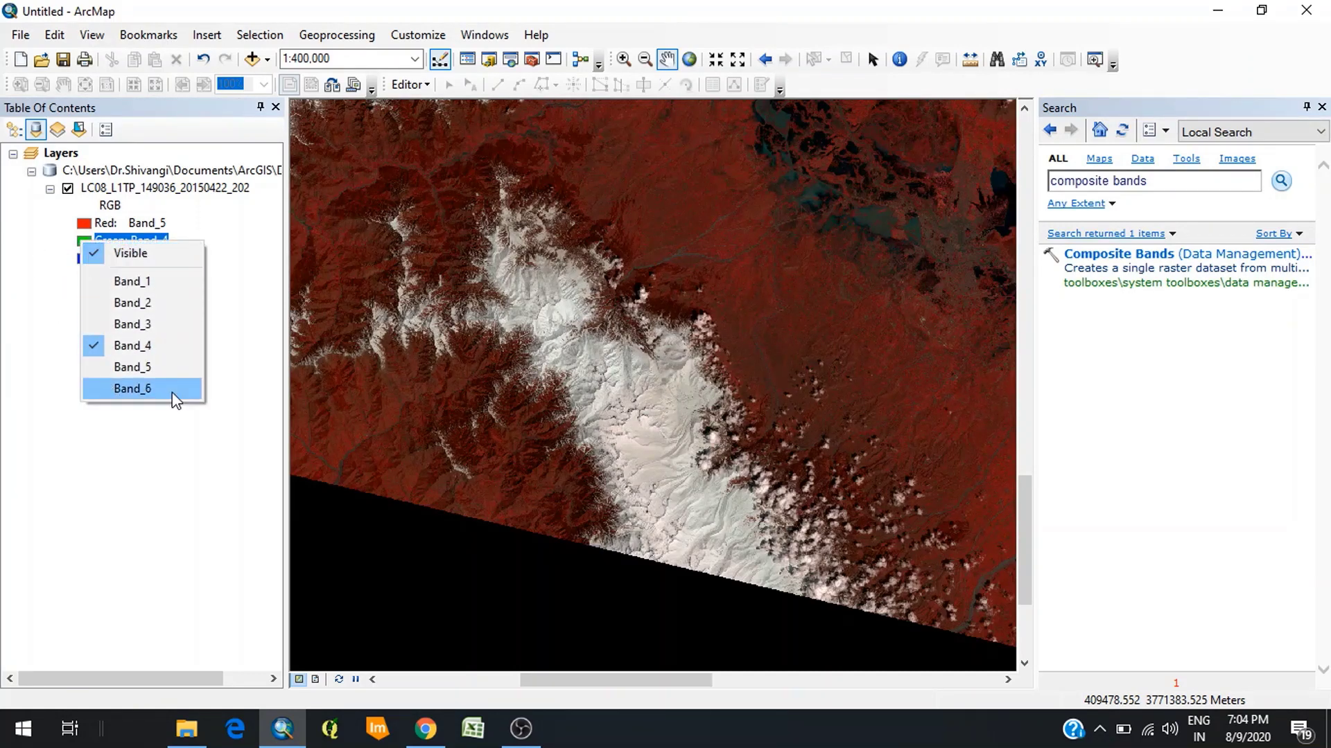
click(169, 388)
click(93, 259)
click(92, 259)
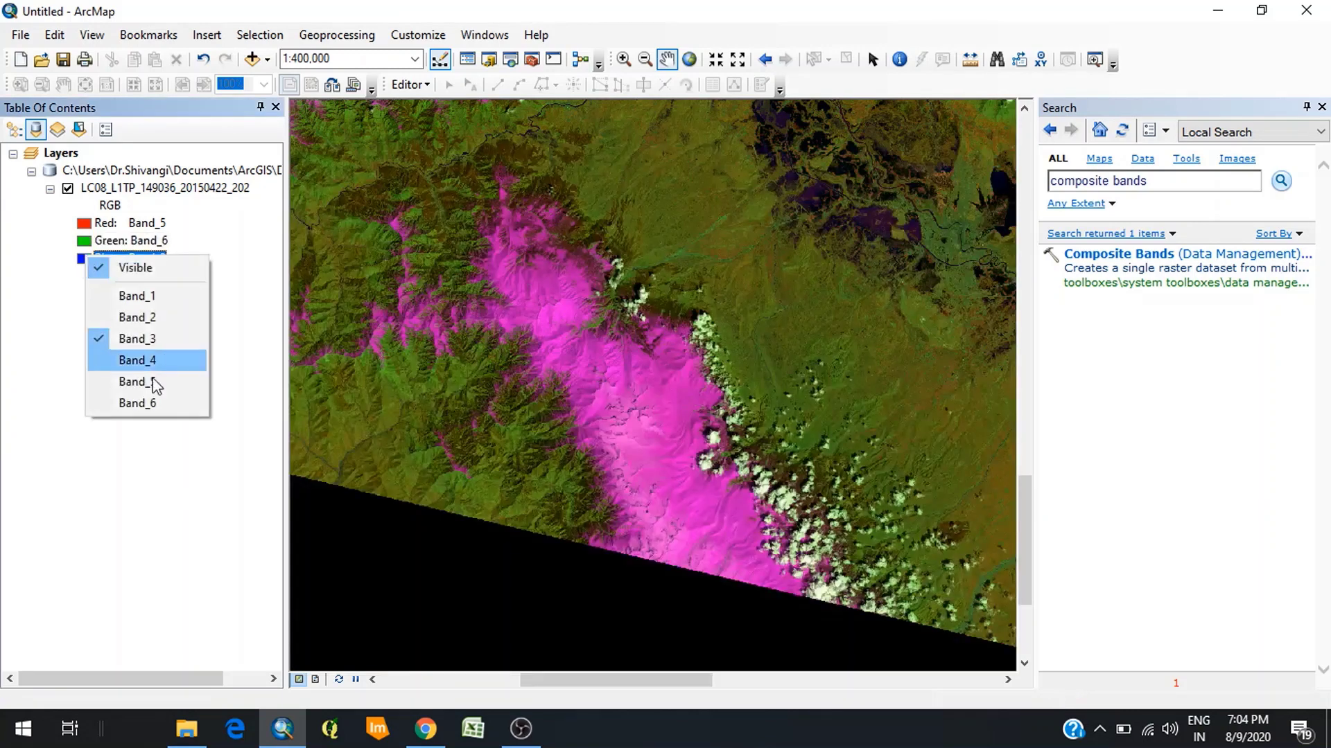
click(153, 364)
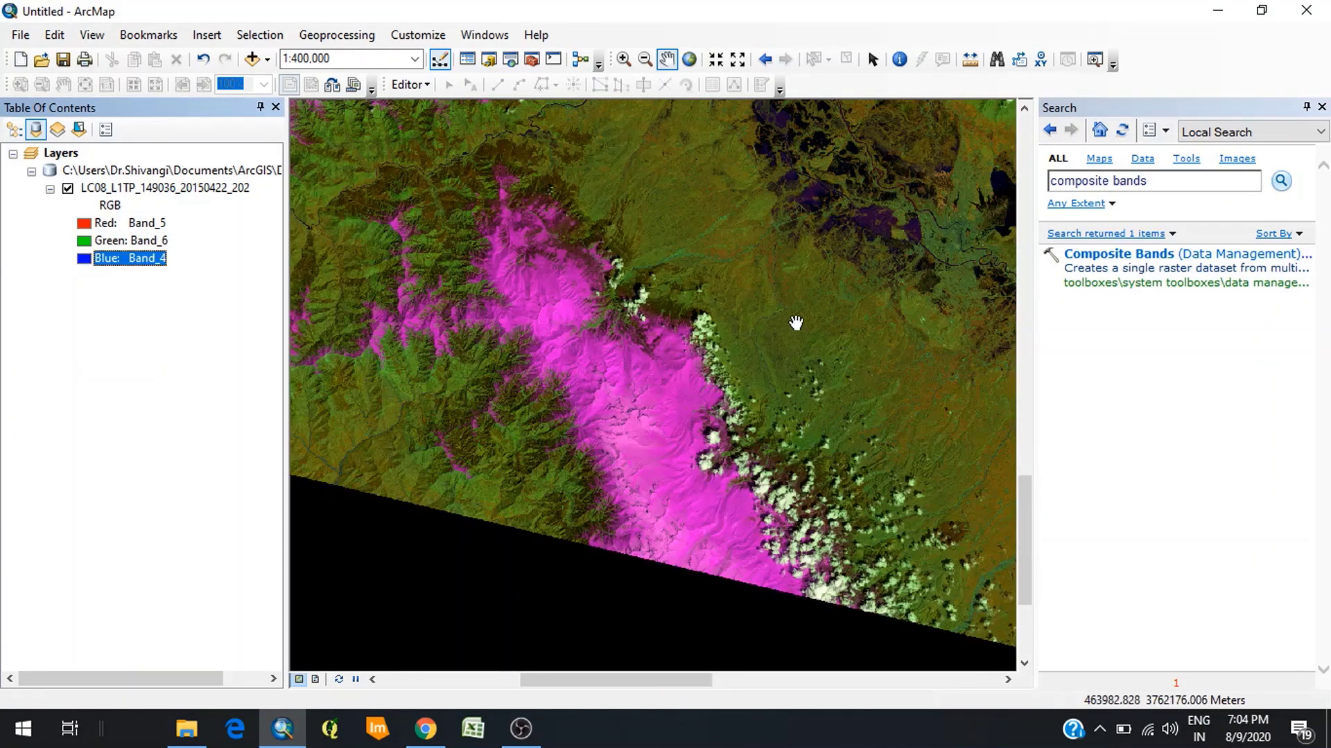
Examine how snow and clouds differ along the southern edge of the Band_5, Band_6, Band_4 composite, ending at the full layer extent
drag(796, 322, 718, 338)
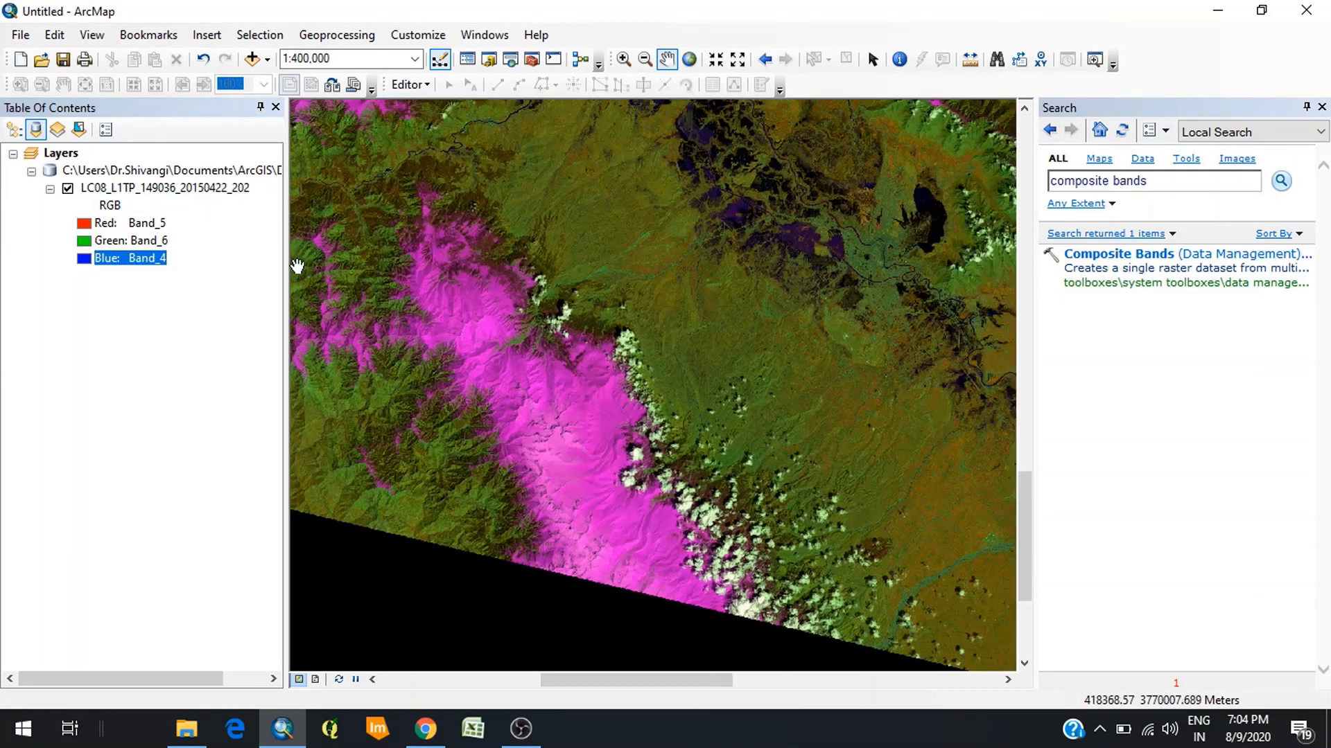
right_click(164, 194)
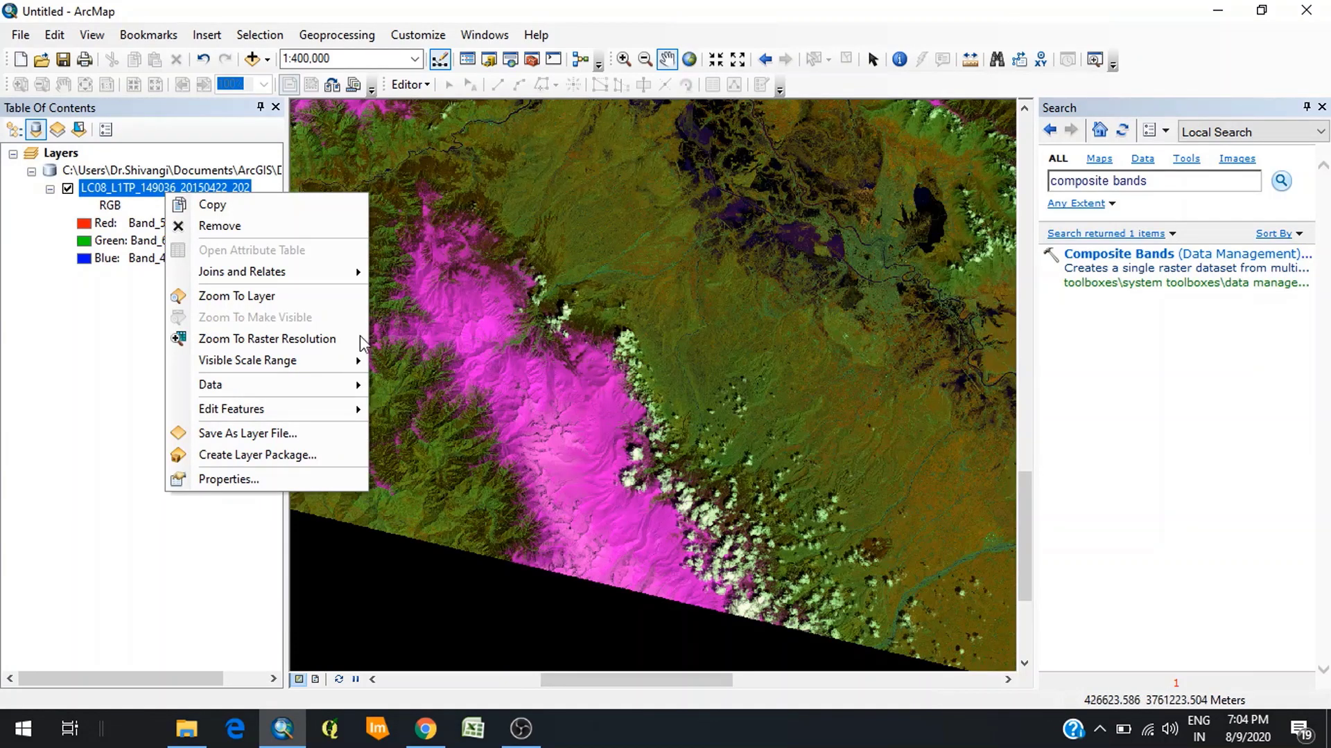
click(242, 296)
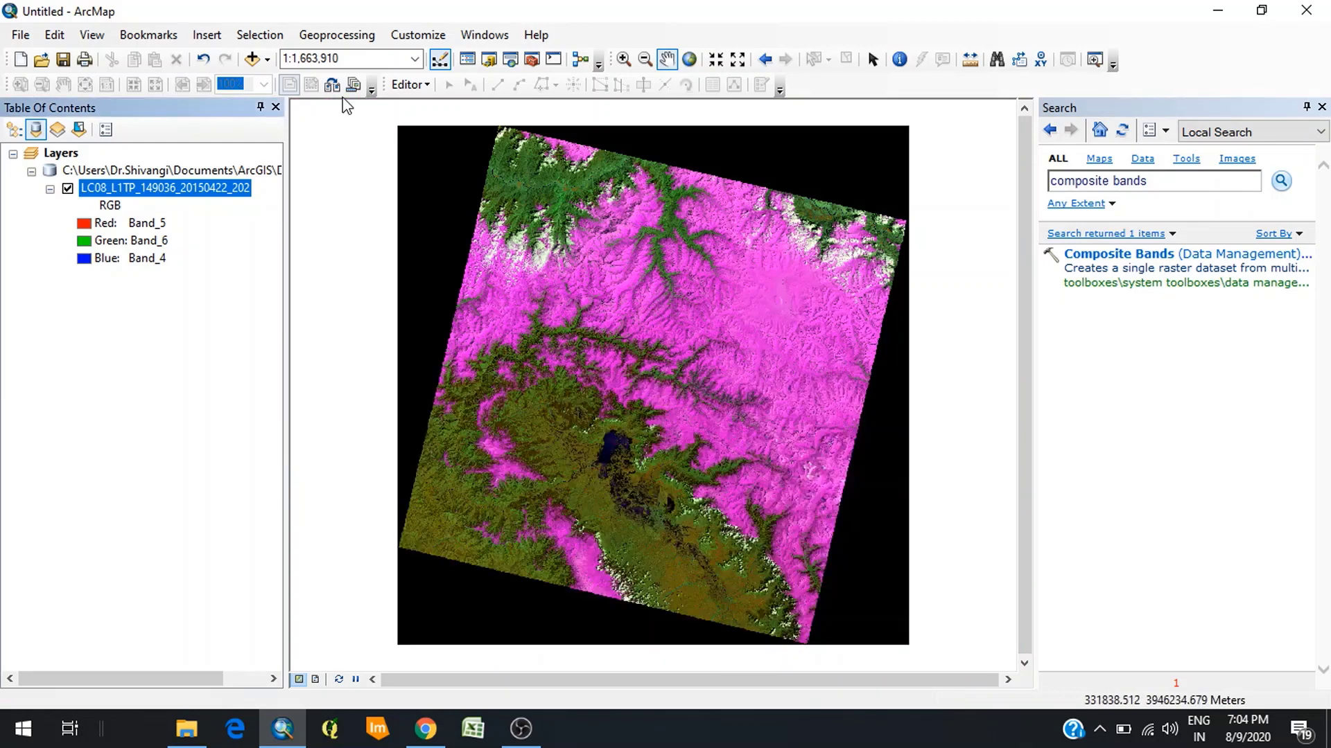
click(624, 59)
drag(580, 530, 654, 598)
drag(424, 380, 589, 488)
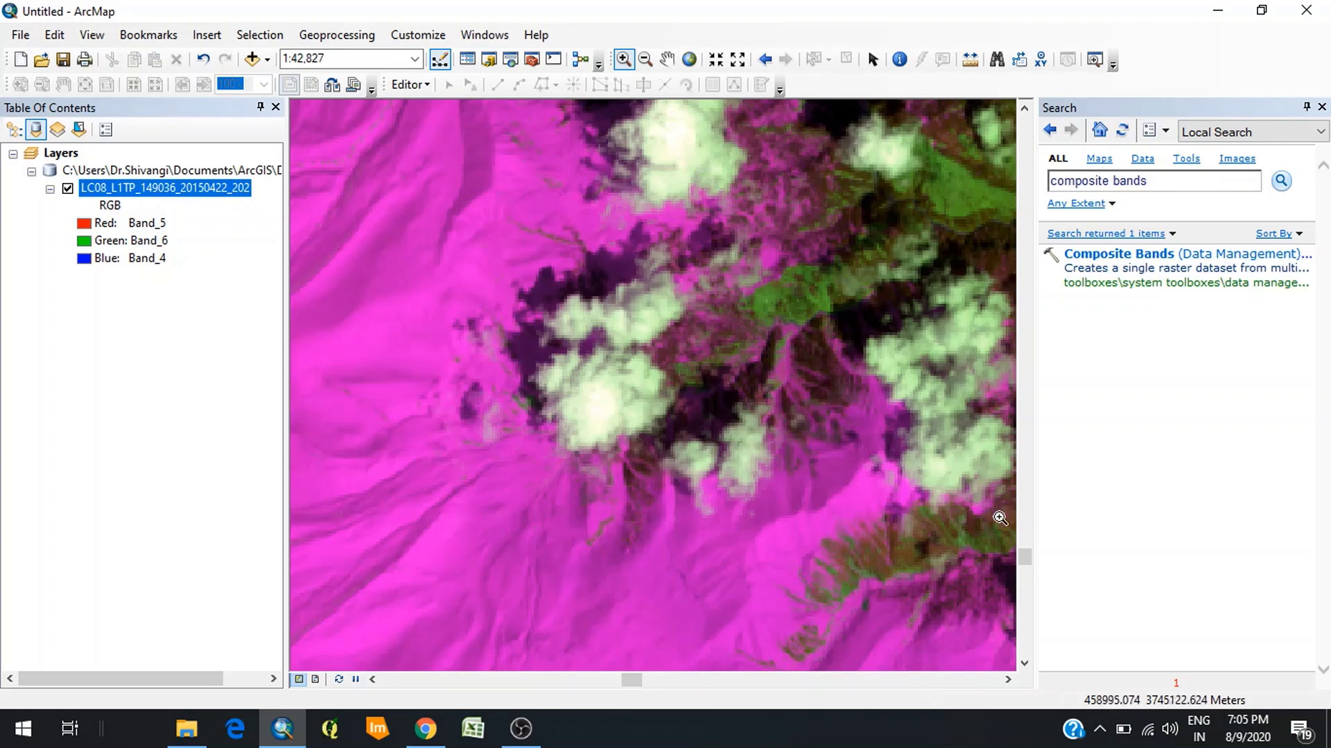
scroll(787, 410, down, 3)
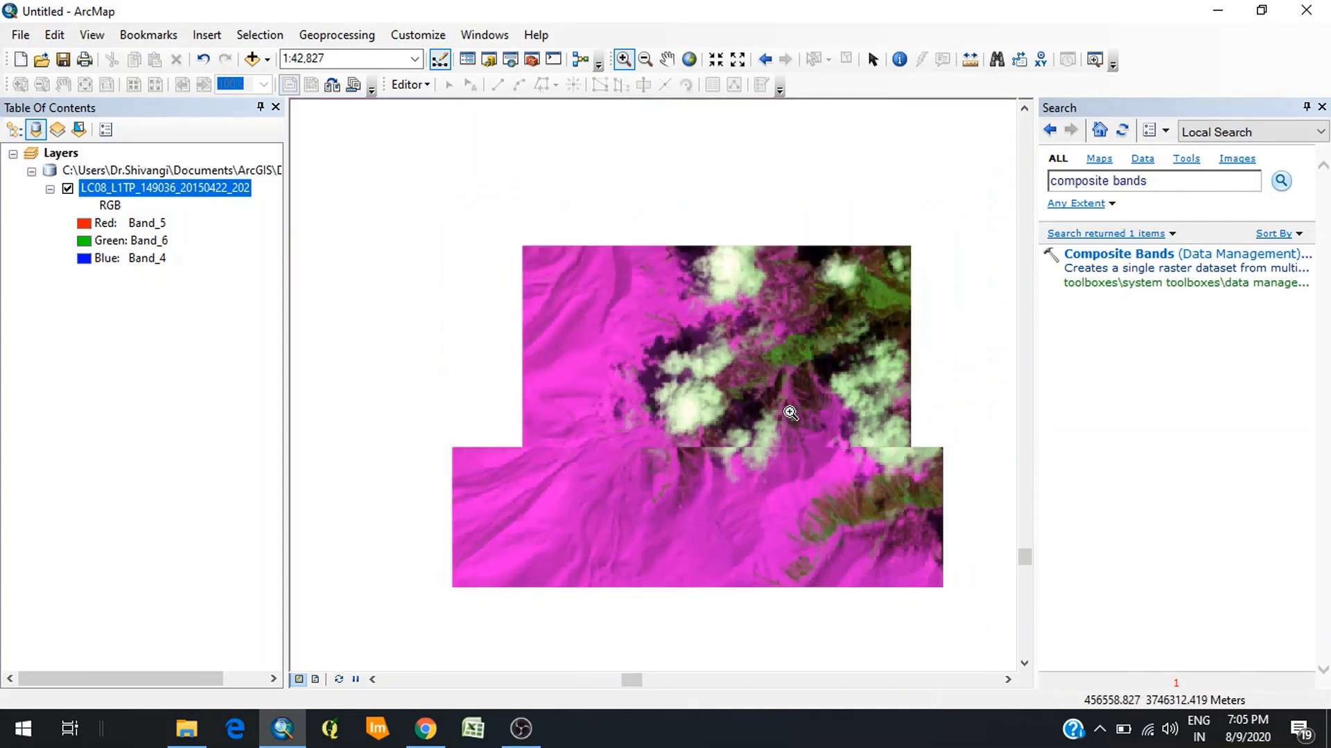
scroll(778, 534, down, 2)
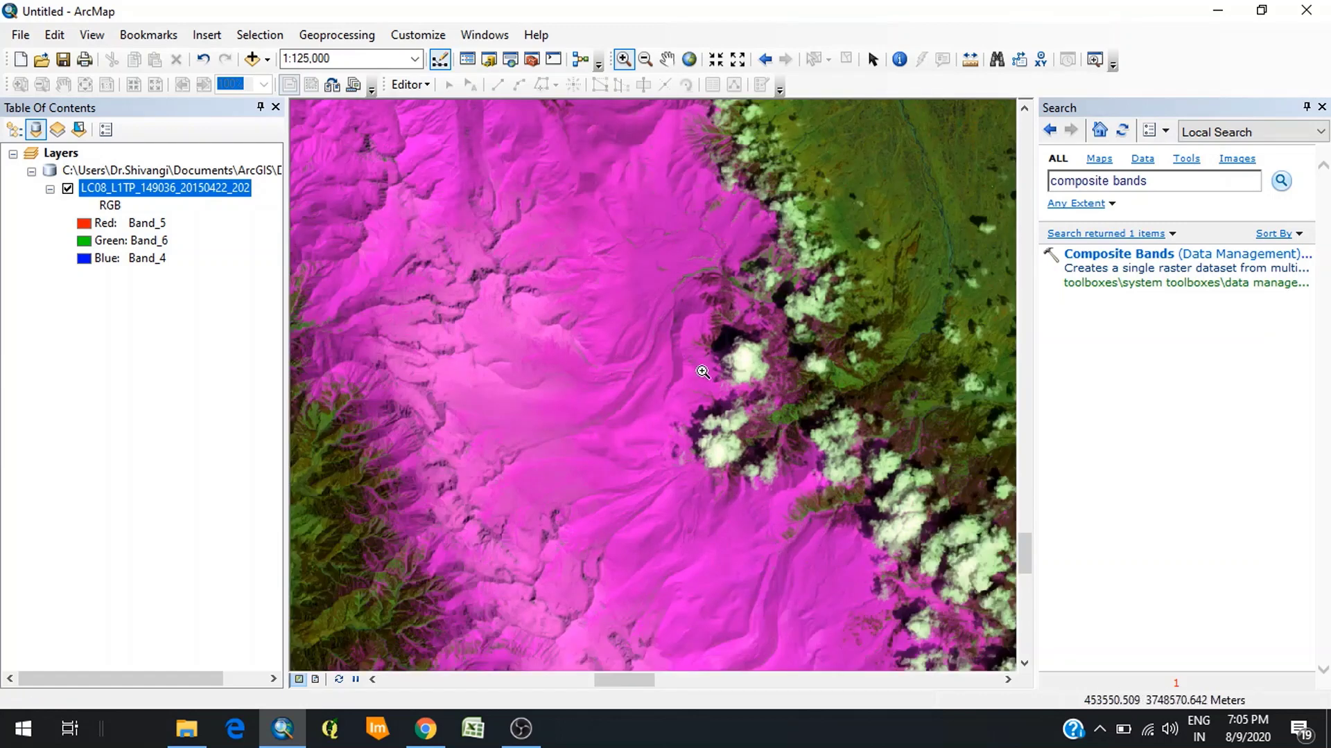
scroll(358, 327, down, 2)
right_click(211, 191)
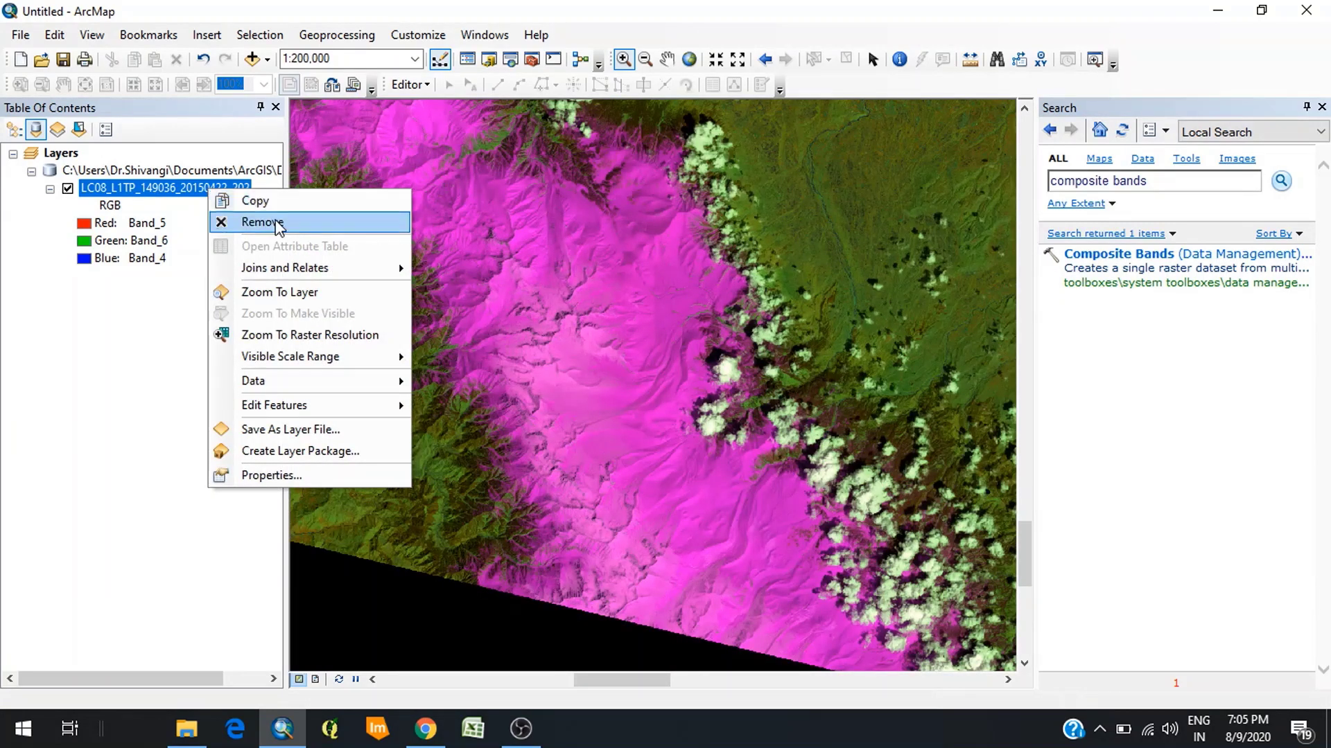
click(291, 293)
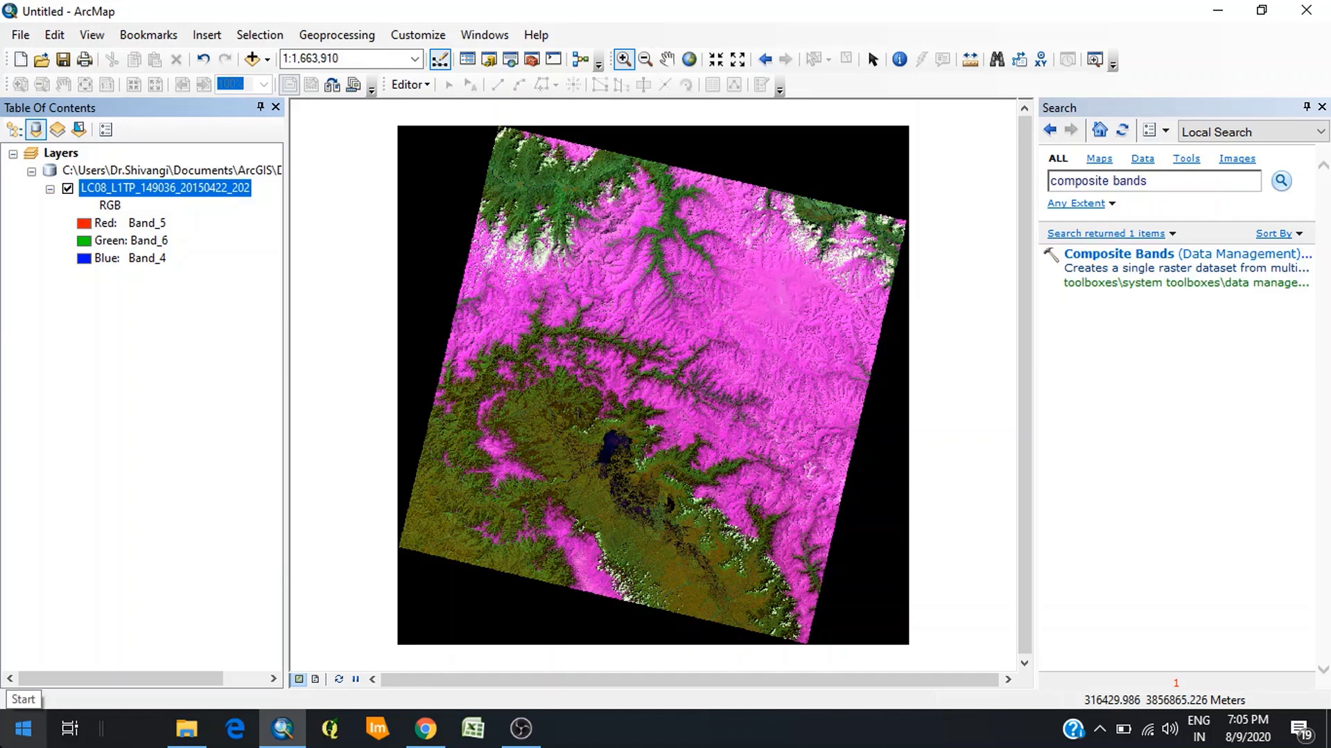
Check the thermal band designations in Chrome, then in ArcMap add the raster LC08_L1TP_149036_20150422_20170409_01_T1_B11.TIF from the 22 Apr 2015 Landsat 8 folder
click(253, 60)
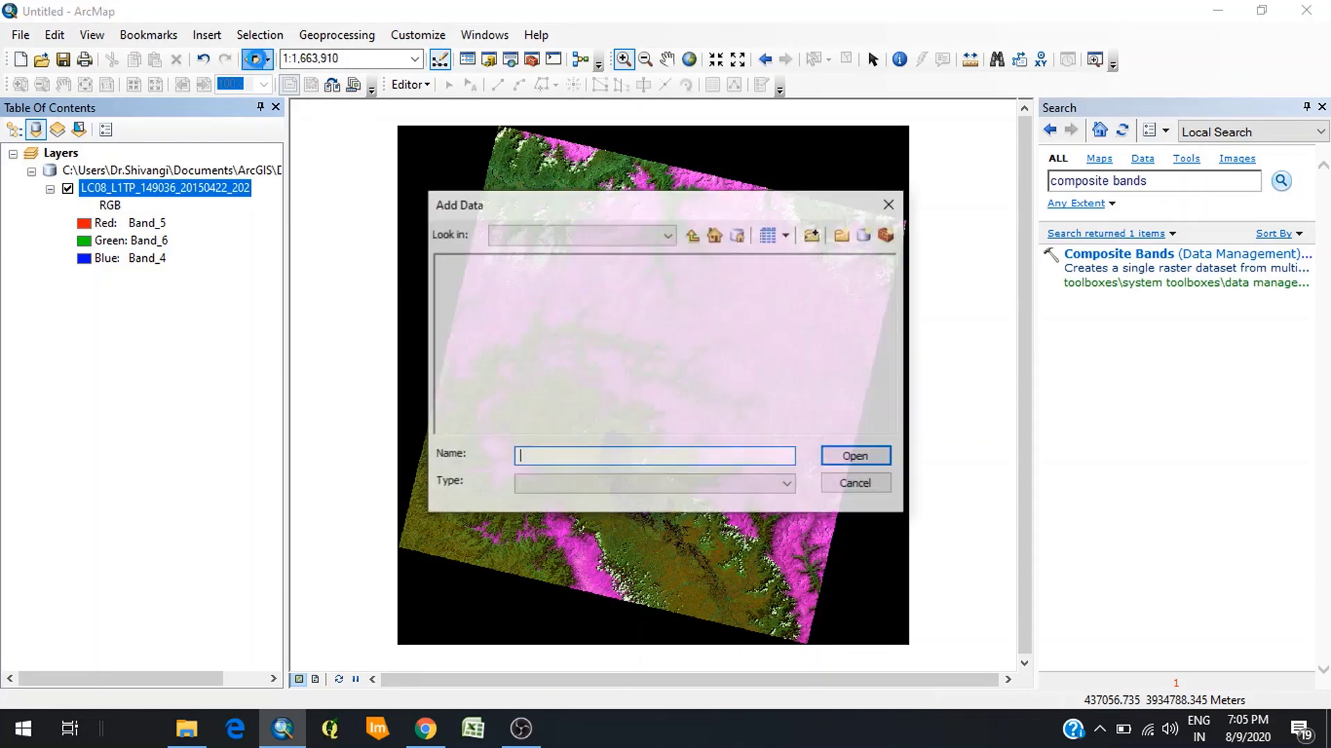
click(425, 734)
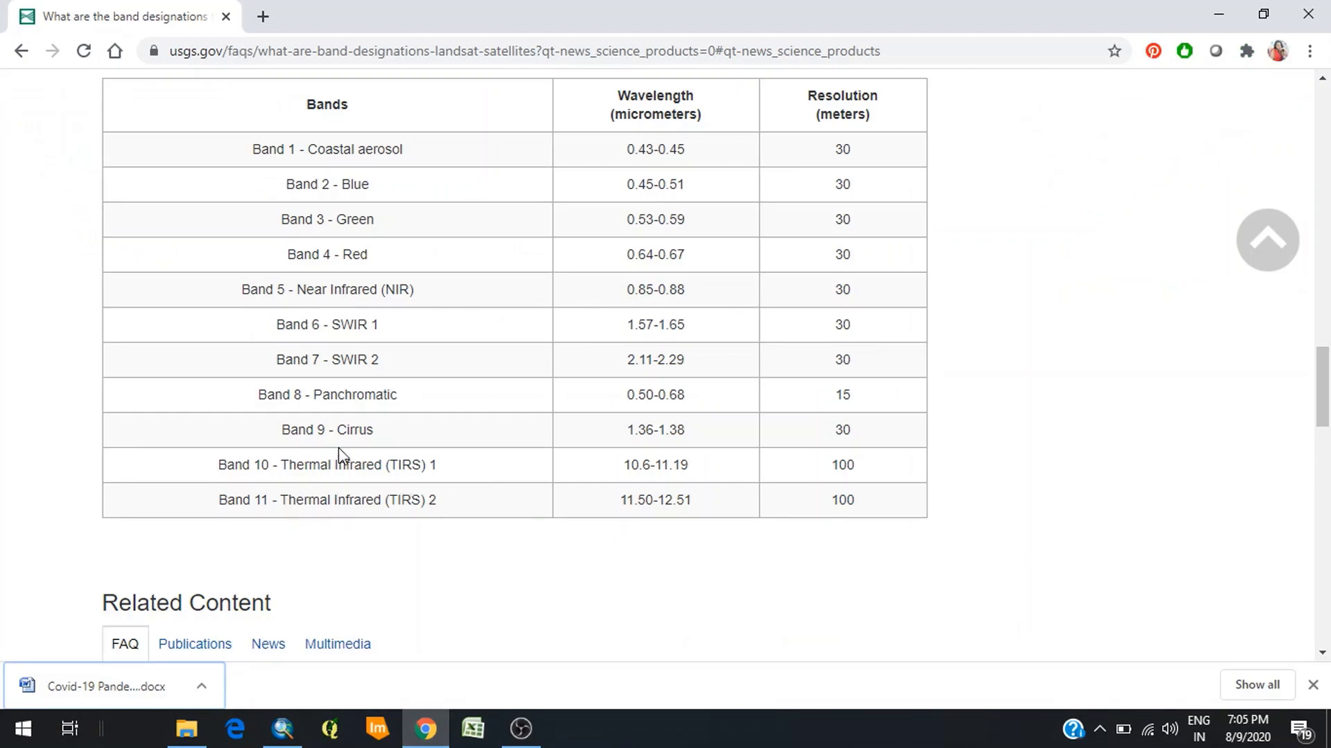
click(426, 731)
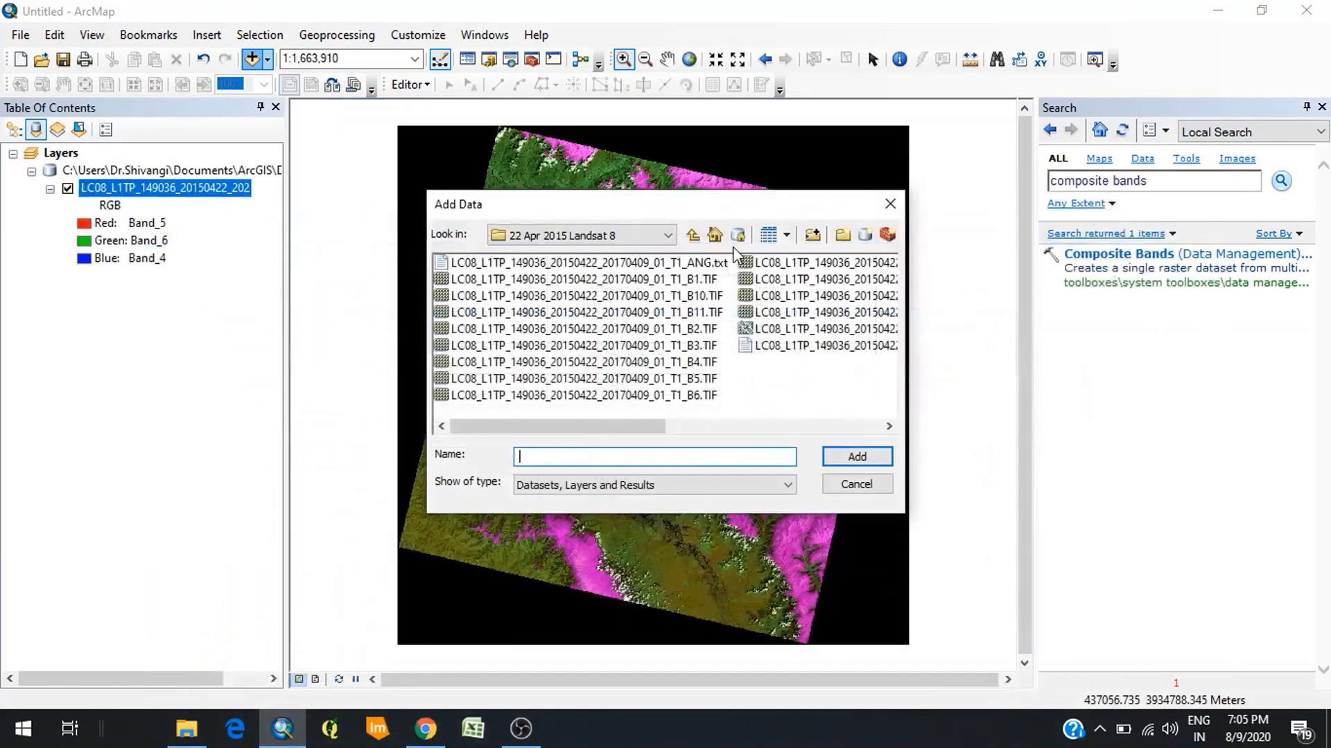
click(692, 312)
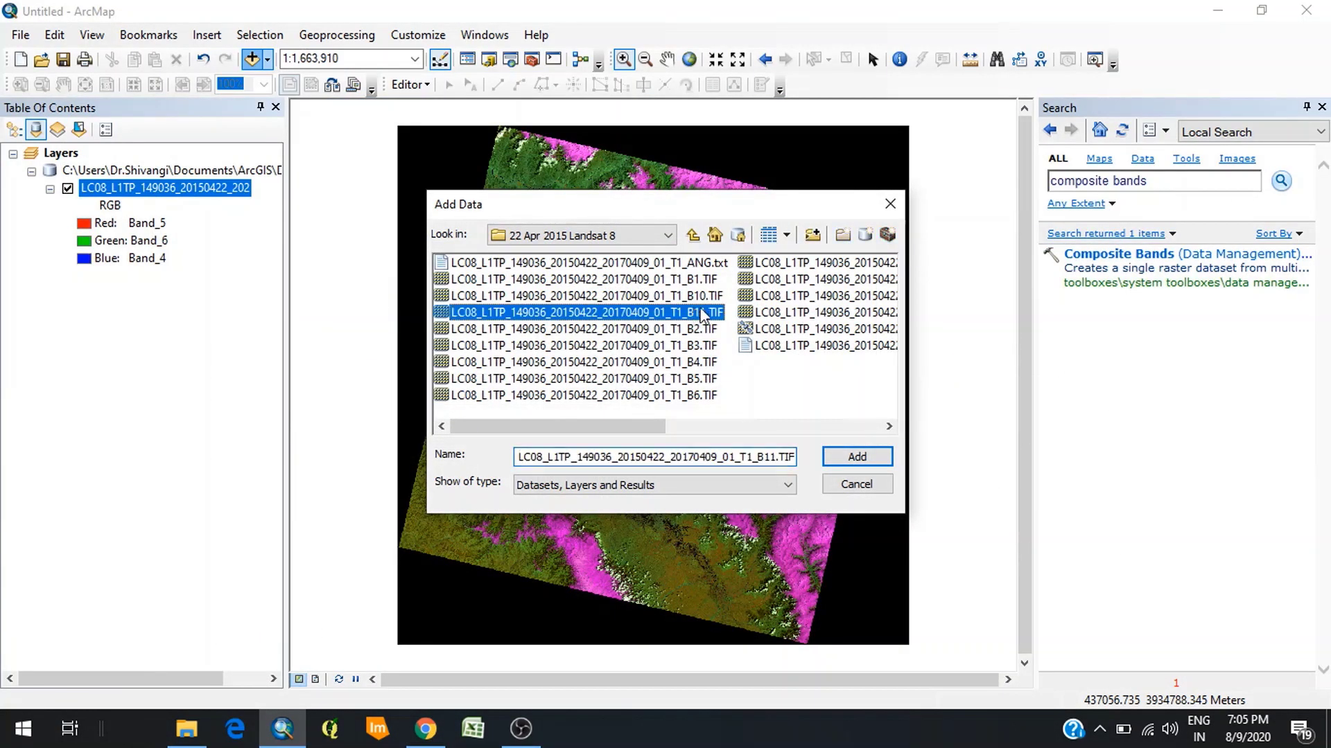
click(886, 459)
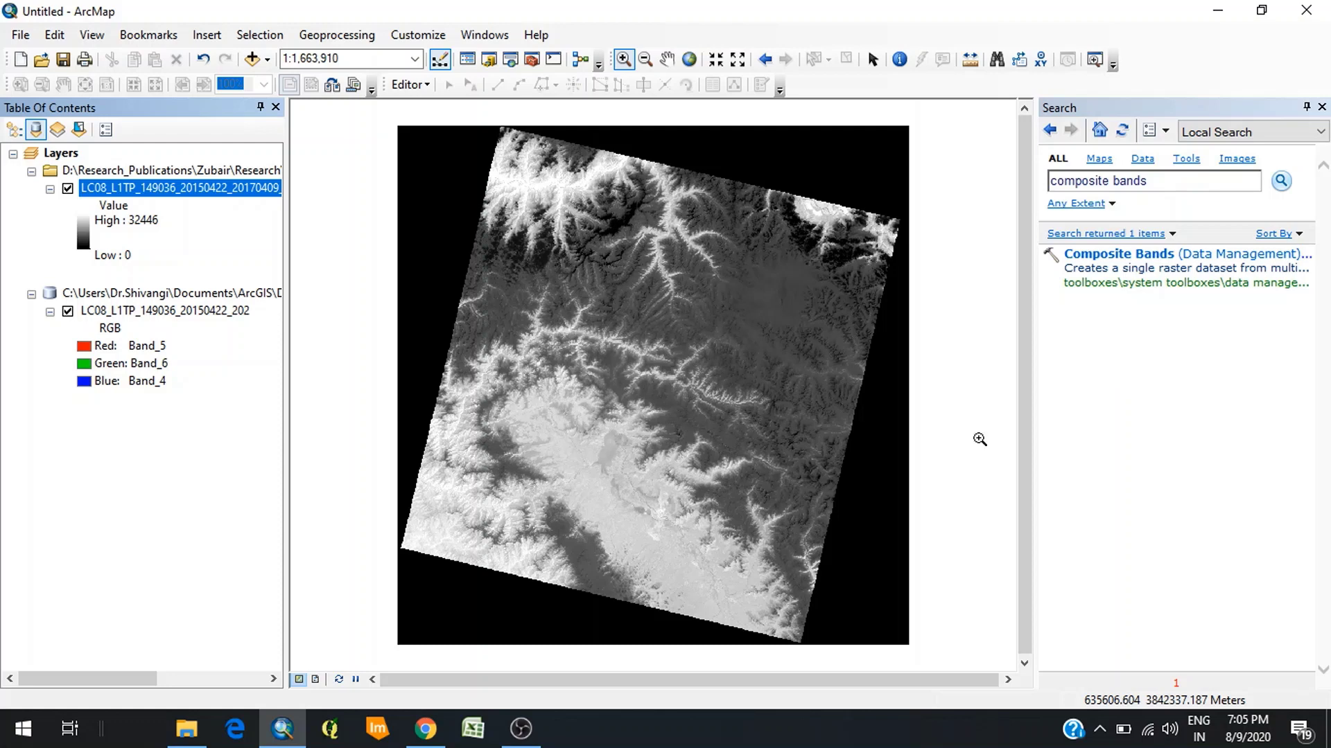
Symbolize the thermal band 11 raster with a stretched blue-to-yellow-to-red color ramp
right_click(234, 187)
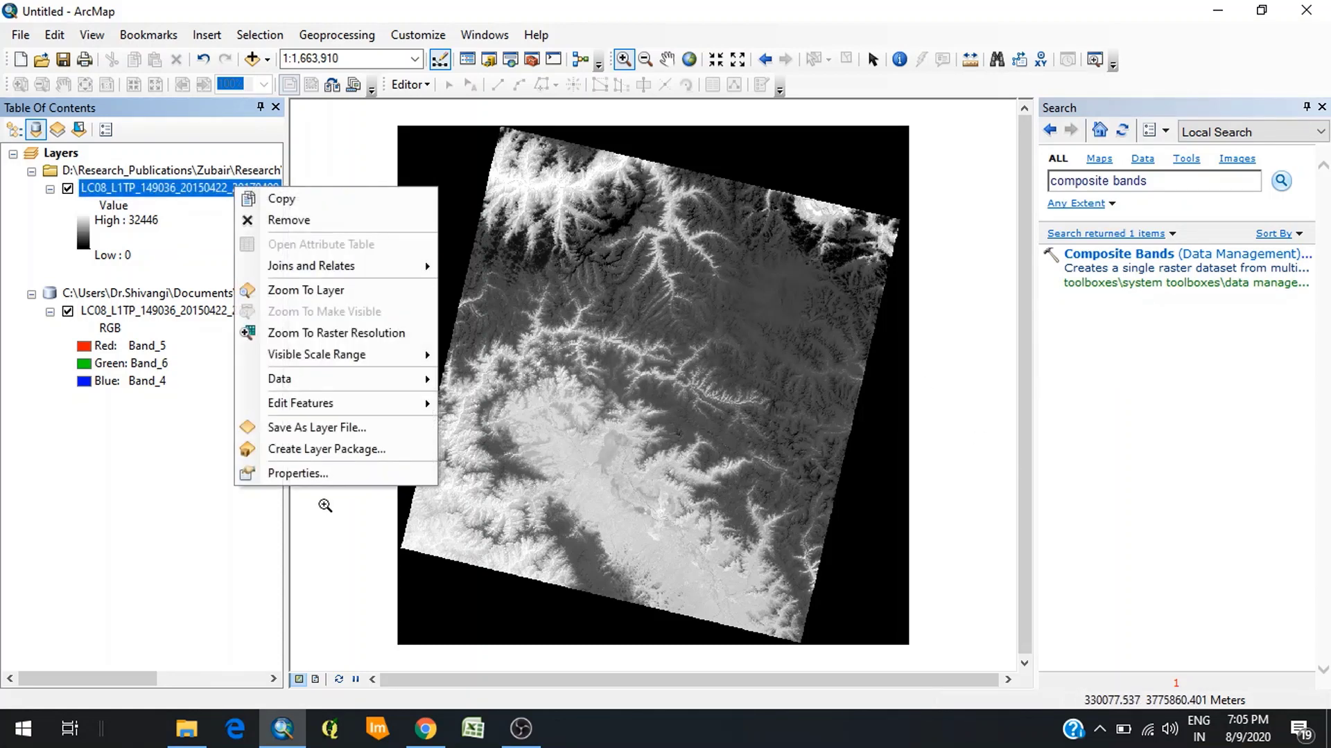
click(324, 469)
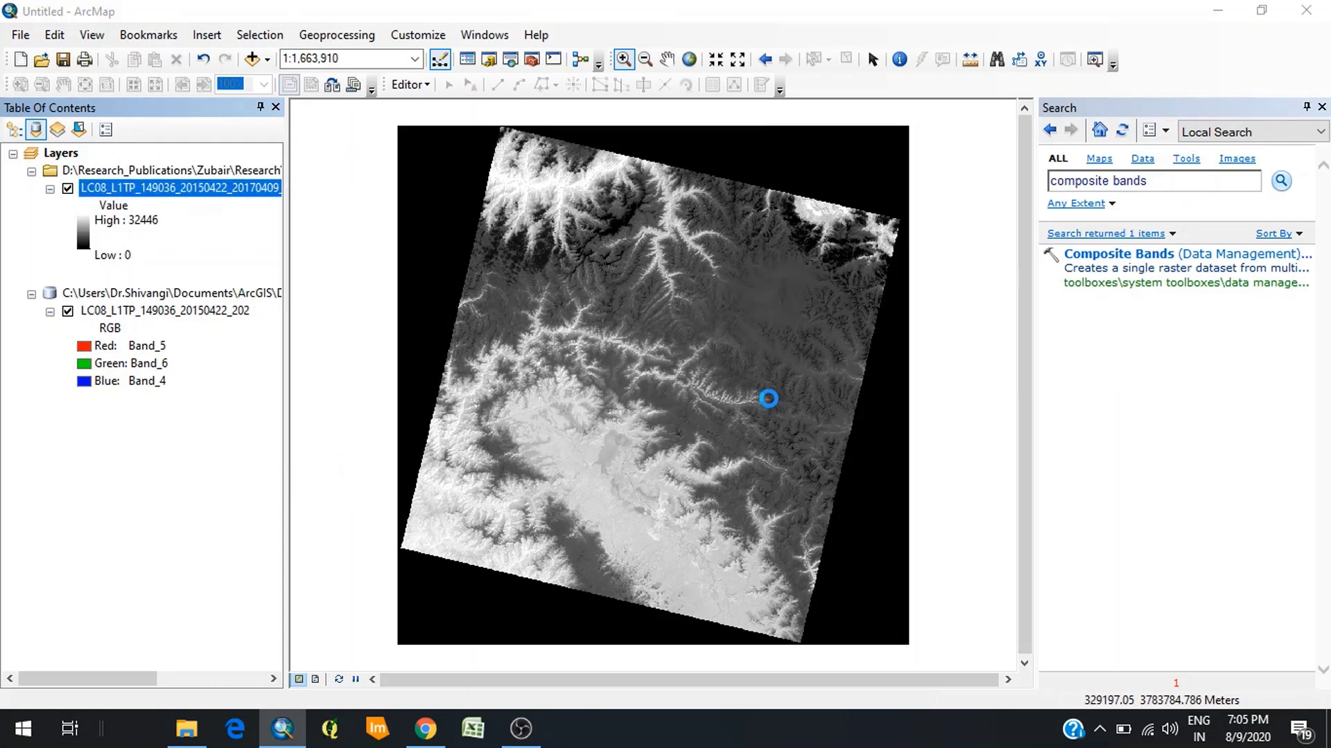
click(754, 356)
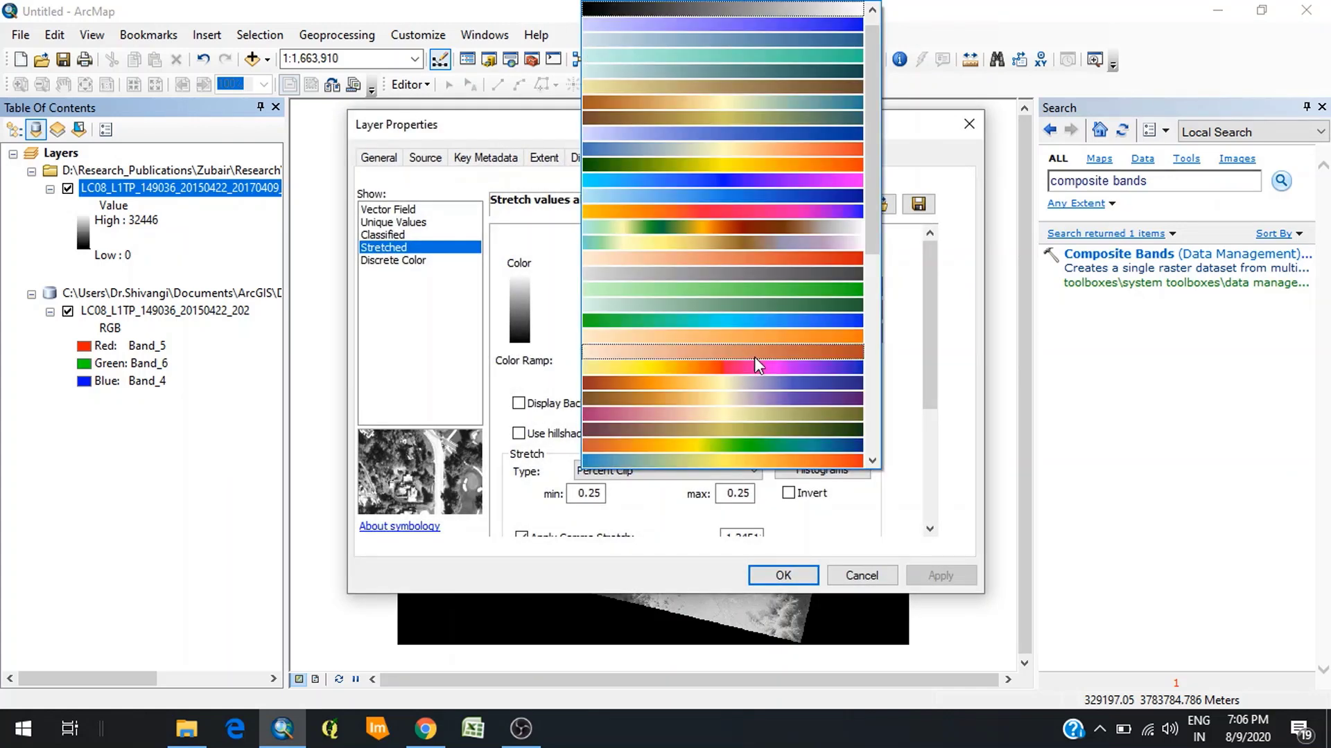
click(739, 152)
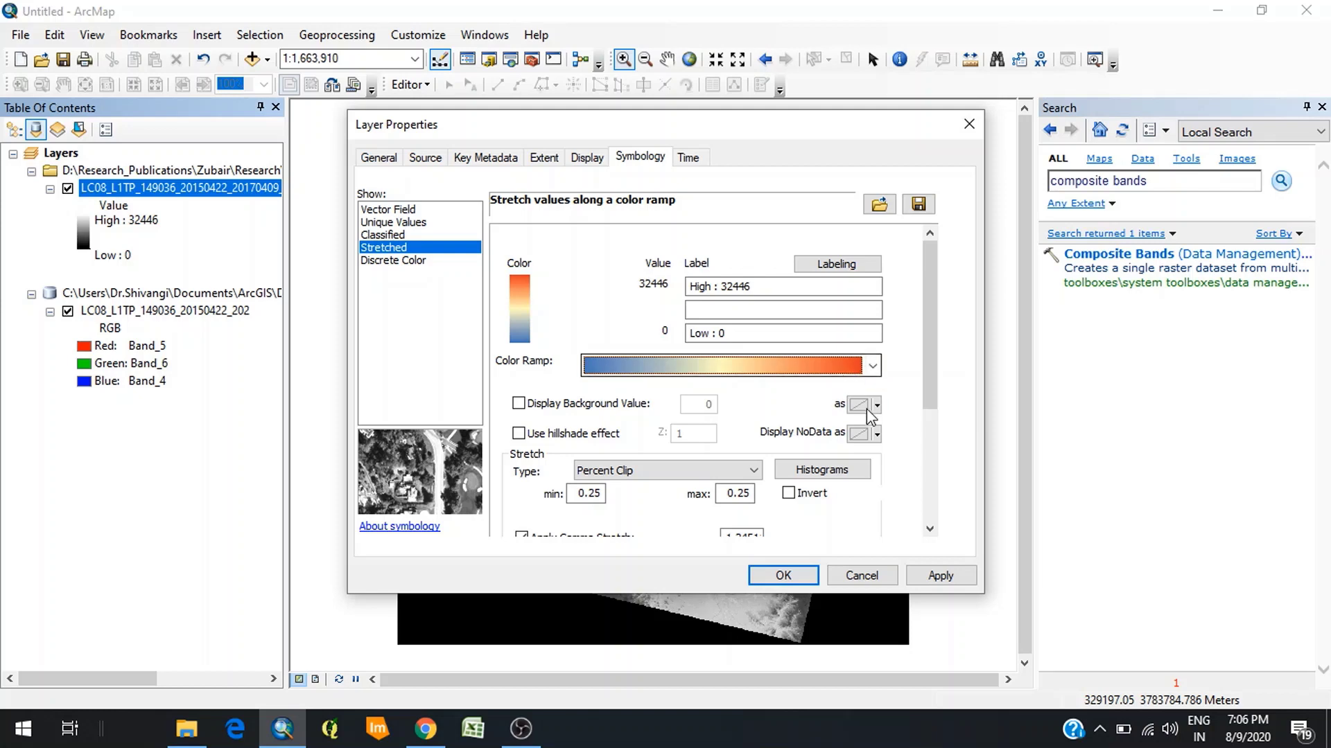
click(794, 576)
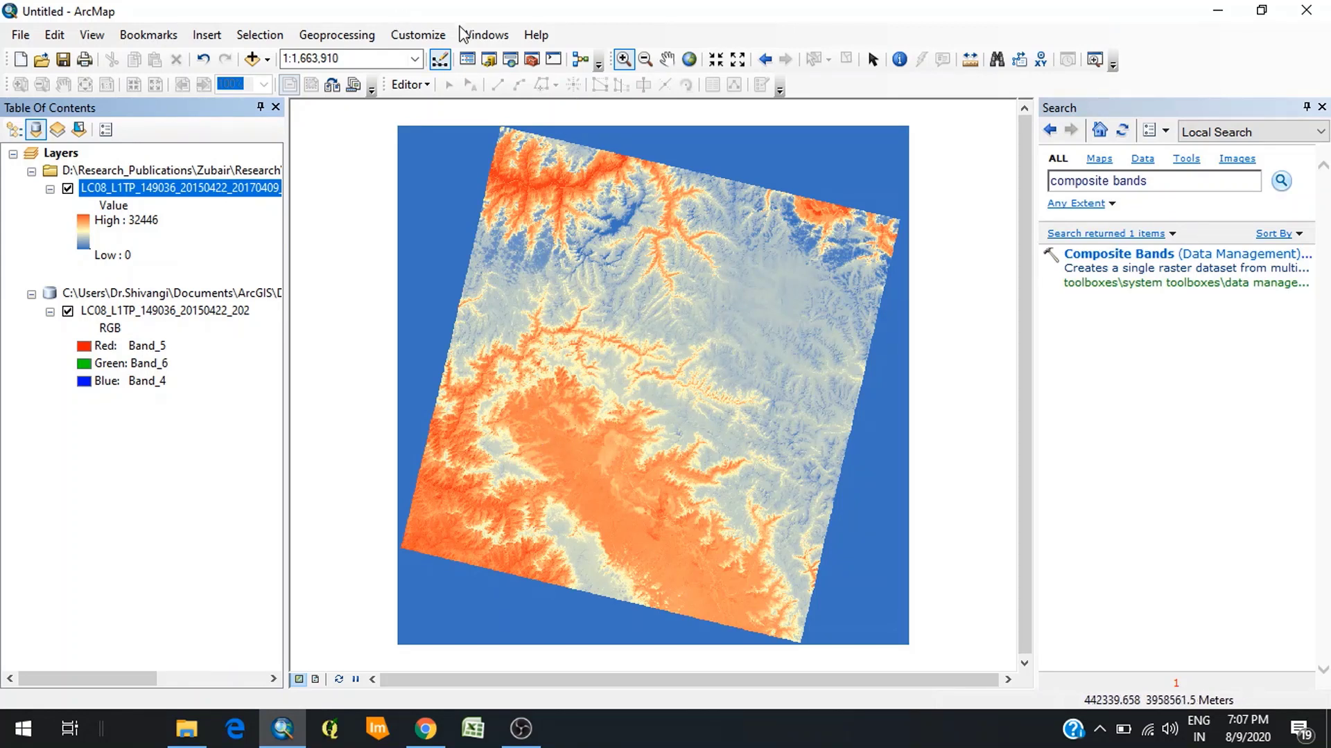
Open the Image Analysis window, and remove the thermal band 11 raster and the multiband composite from the map
click(485, 36)
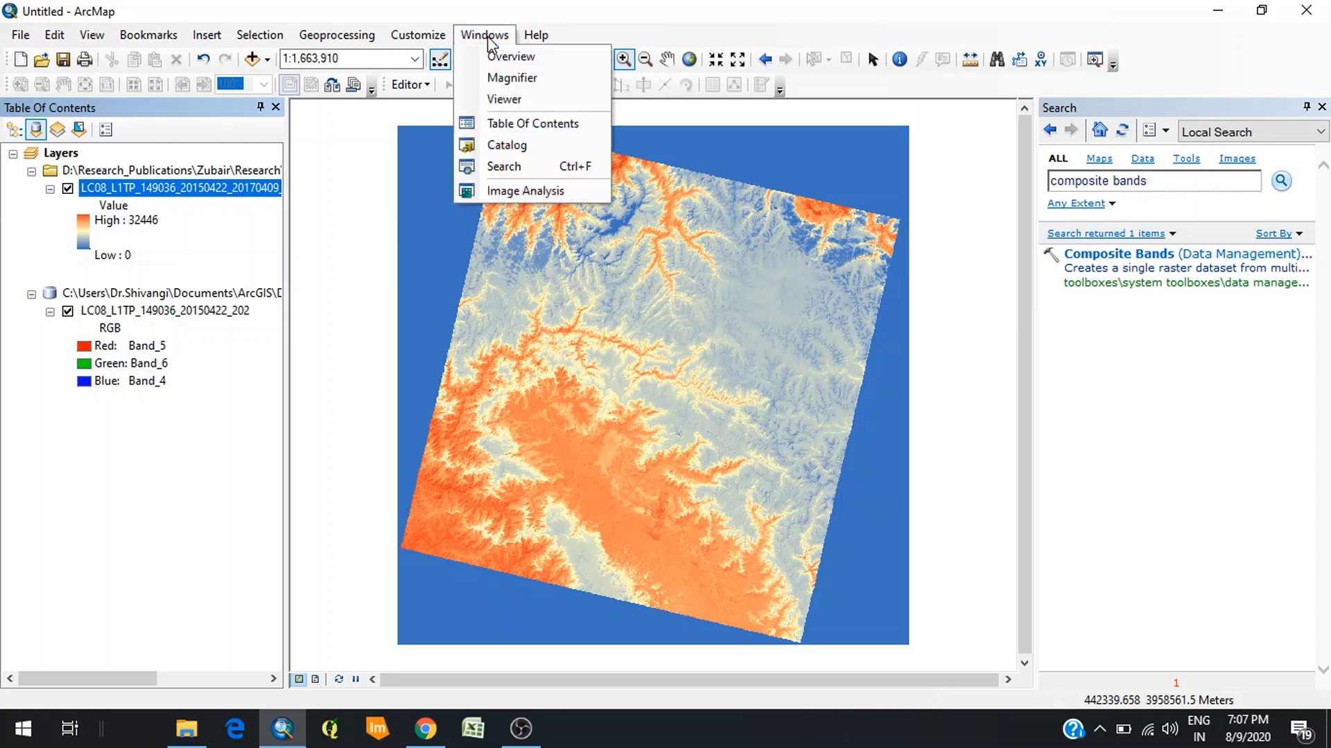
click(534, 197)
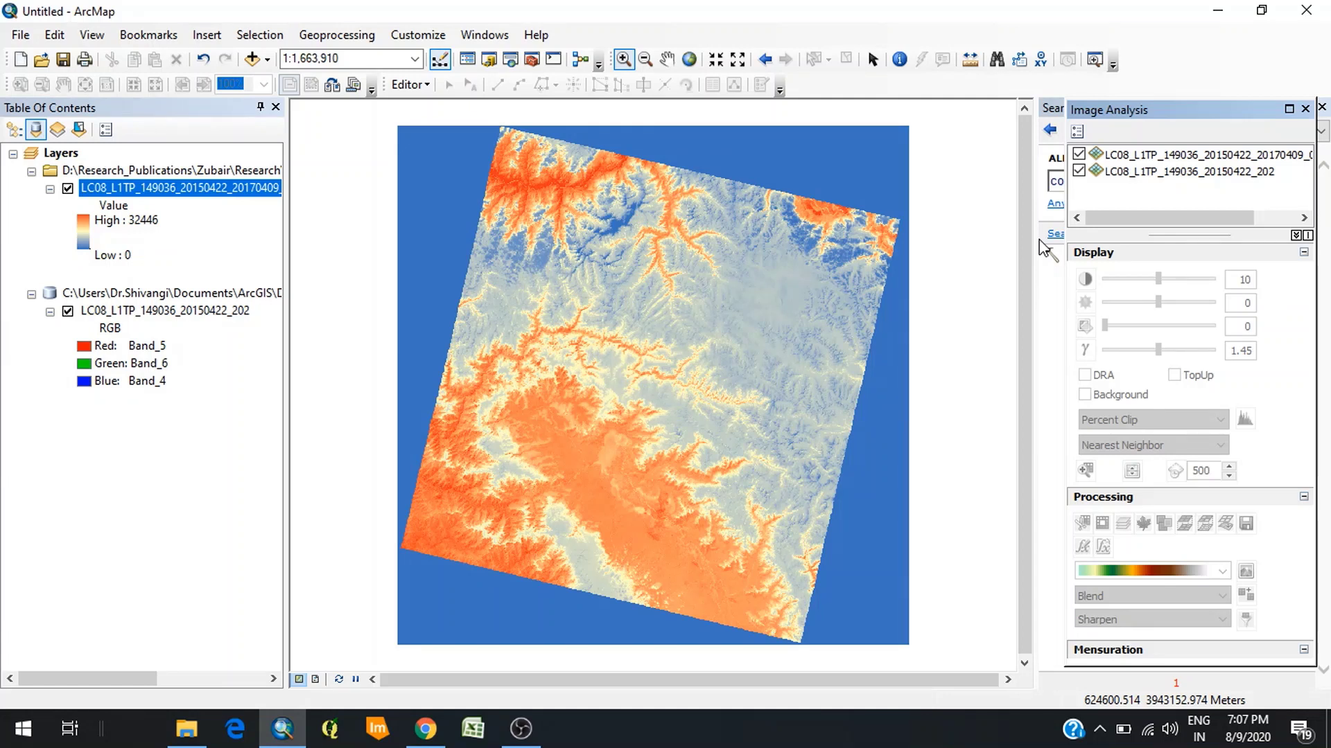
right_click(182, 189)
click(264, 222)
click(156, 187)
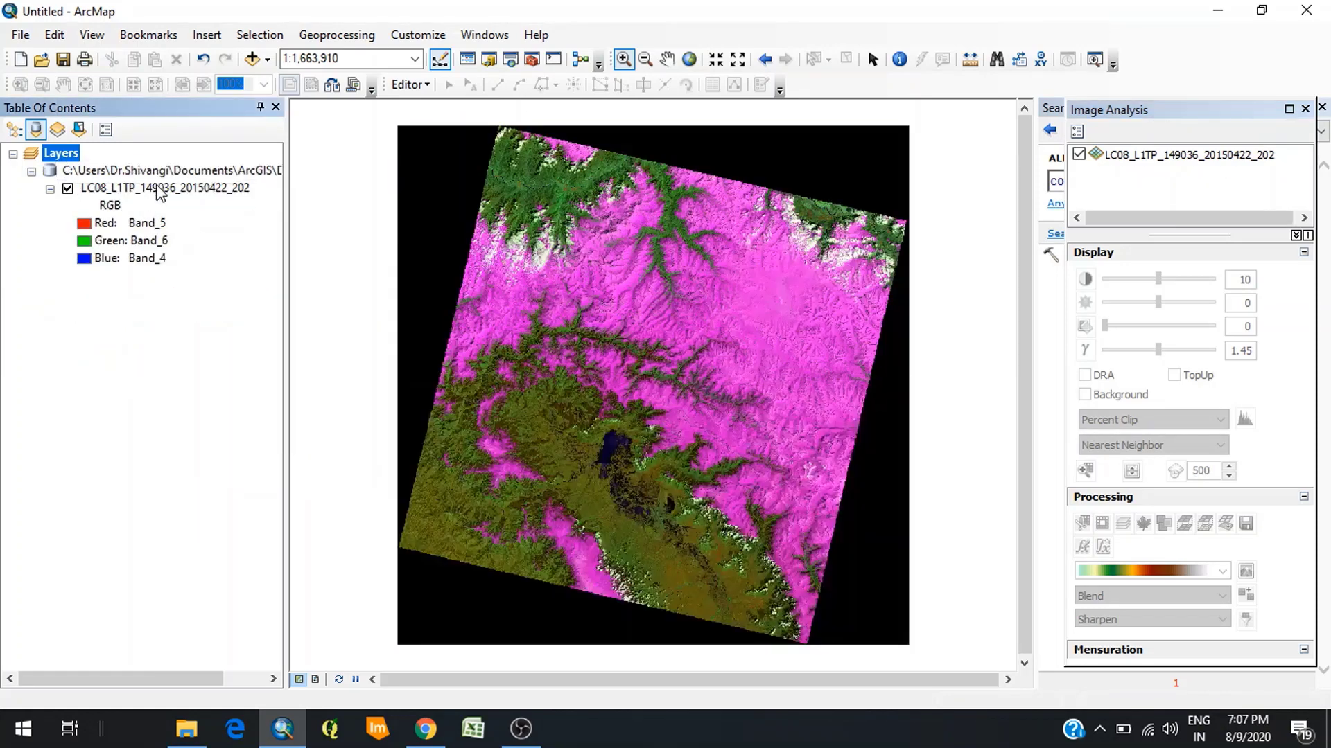
right_click(158, 187)
click(221, 216)
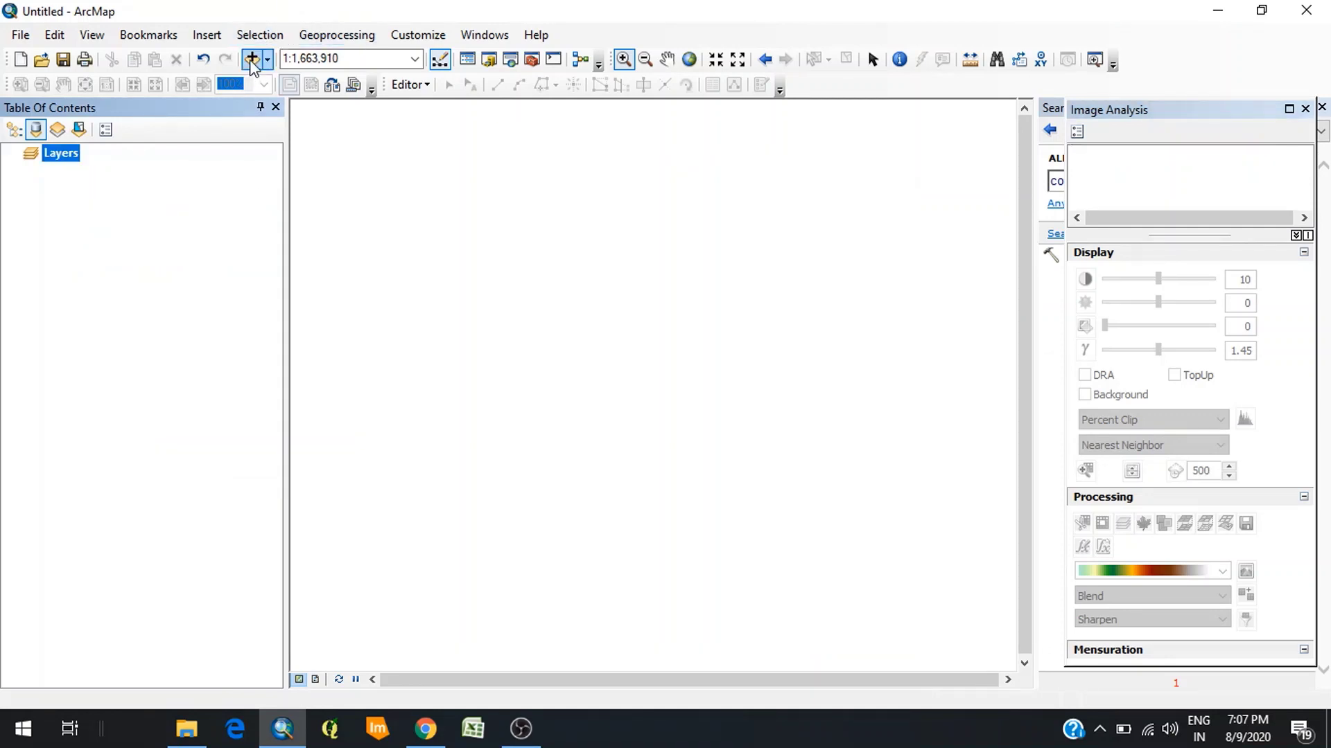
Add the band rasters LC08_L1TP_149036_20150422_20170409_01_T1_B4.TIF and LC08_L1TP_149036_20150422_20170409_01_T1_B5.TIF from the 22 Apr 2015 Landsat 8 folder to the map
click(252, 59)
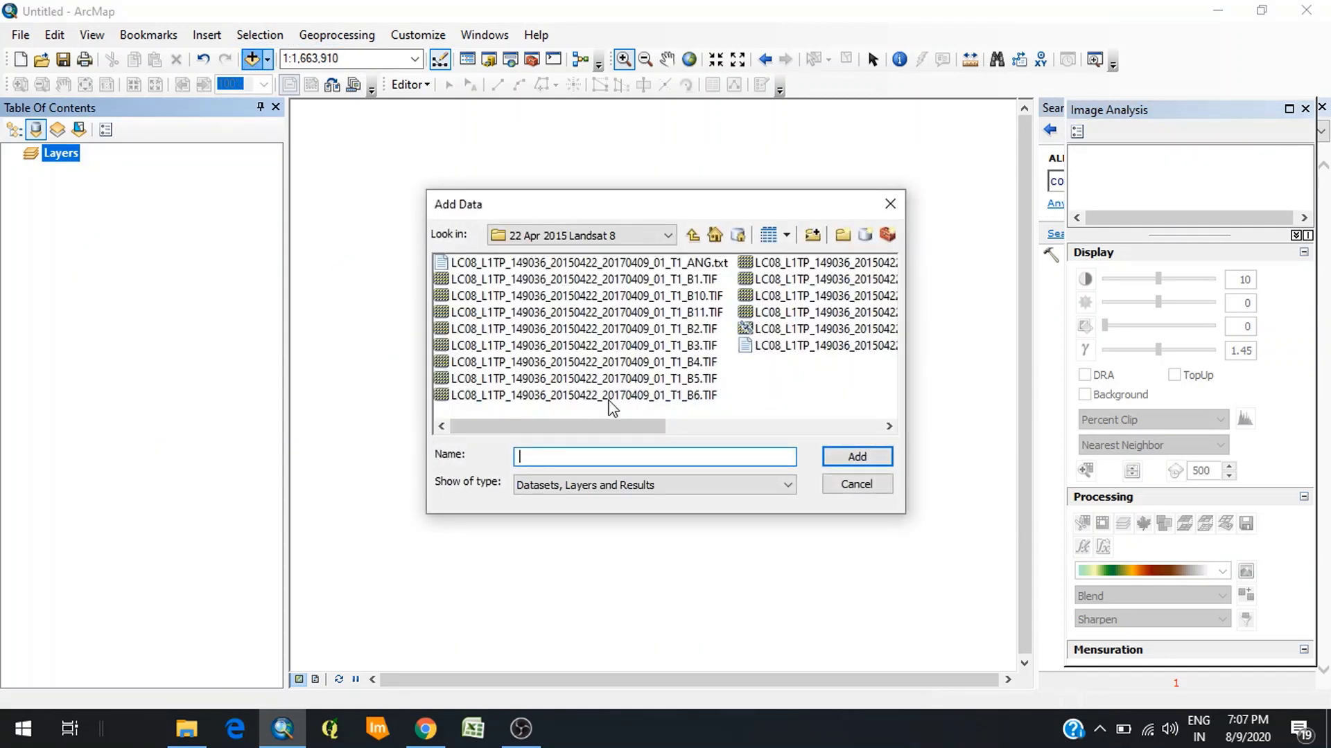
click(702, 361)
click(703, 360)
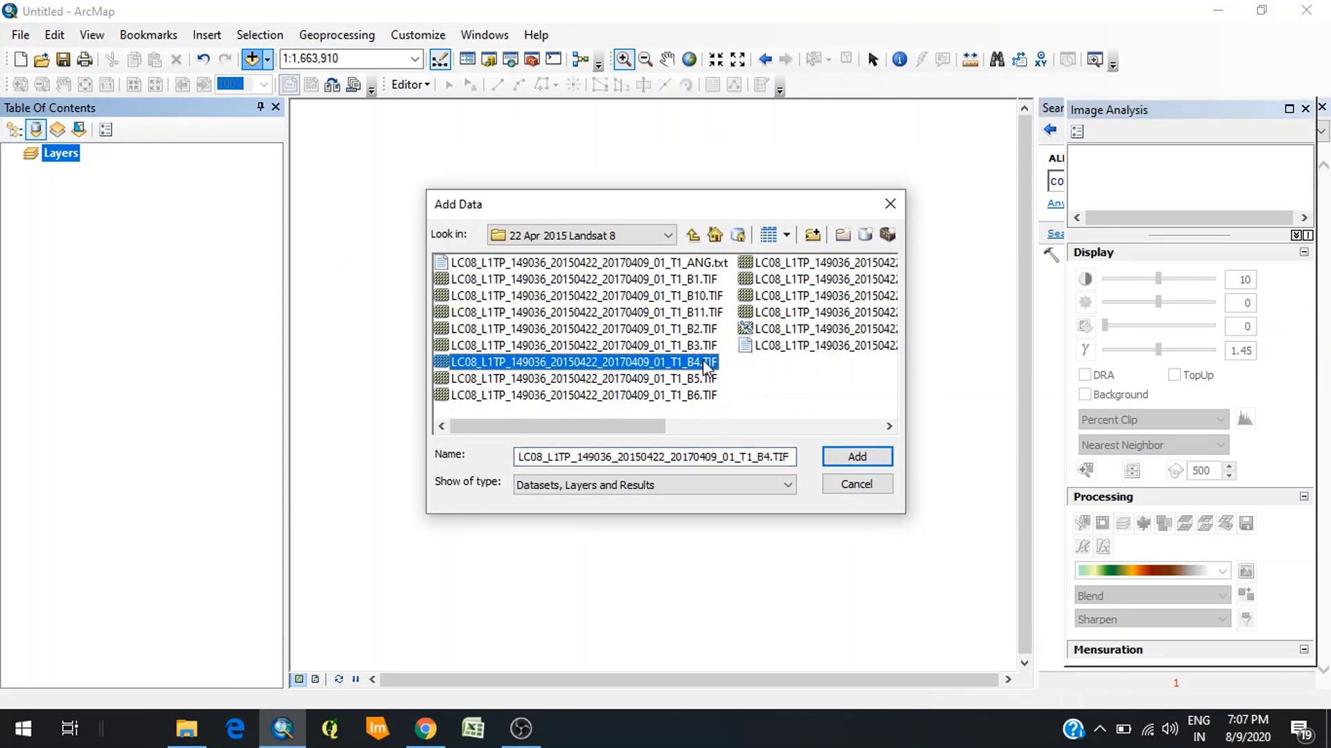
ctrl+click(691, 379)
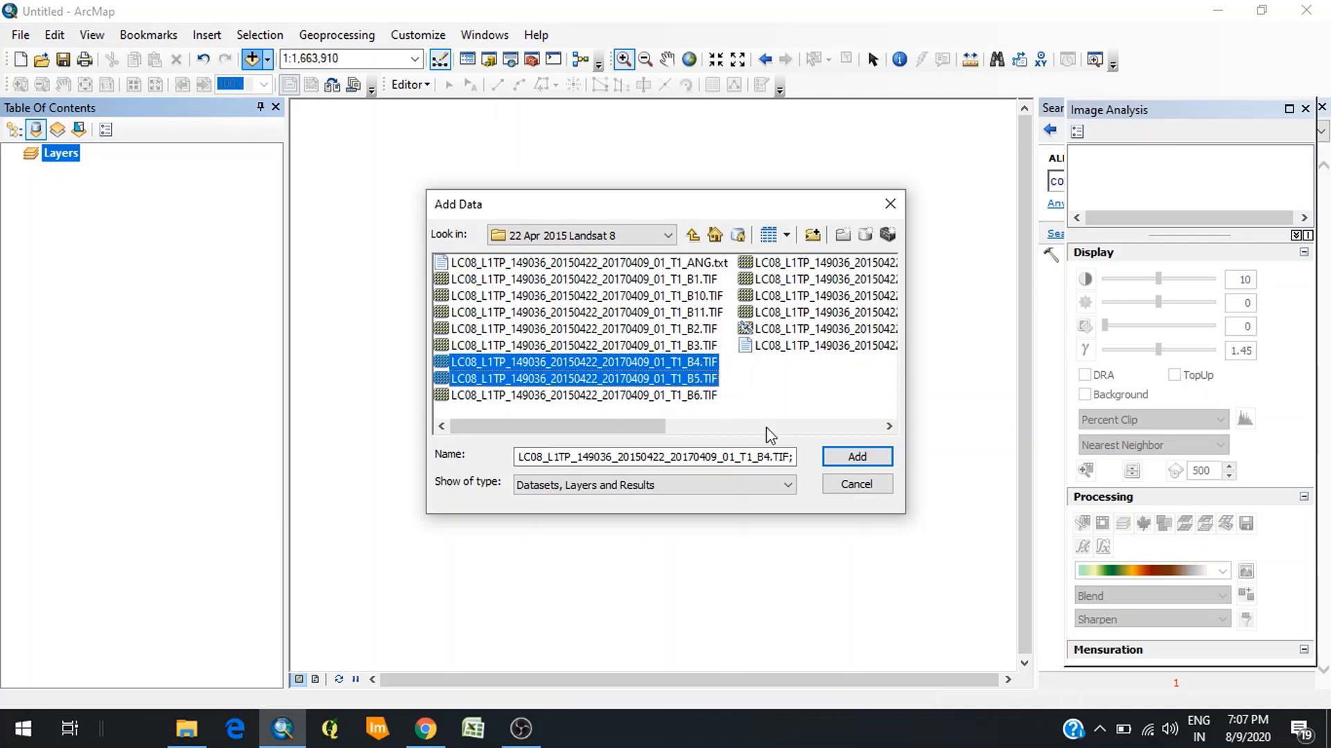
click(852, 456)
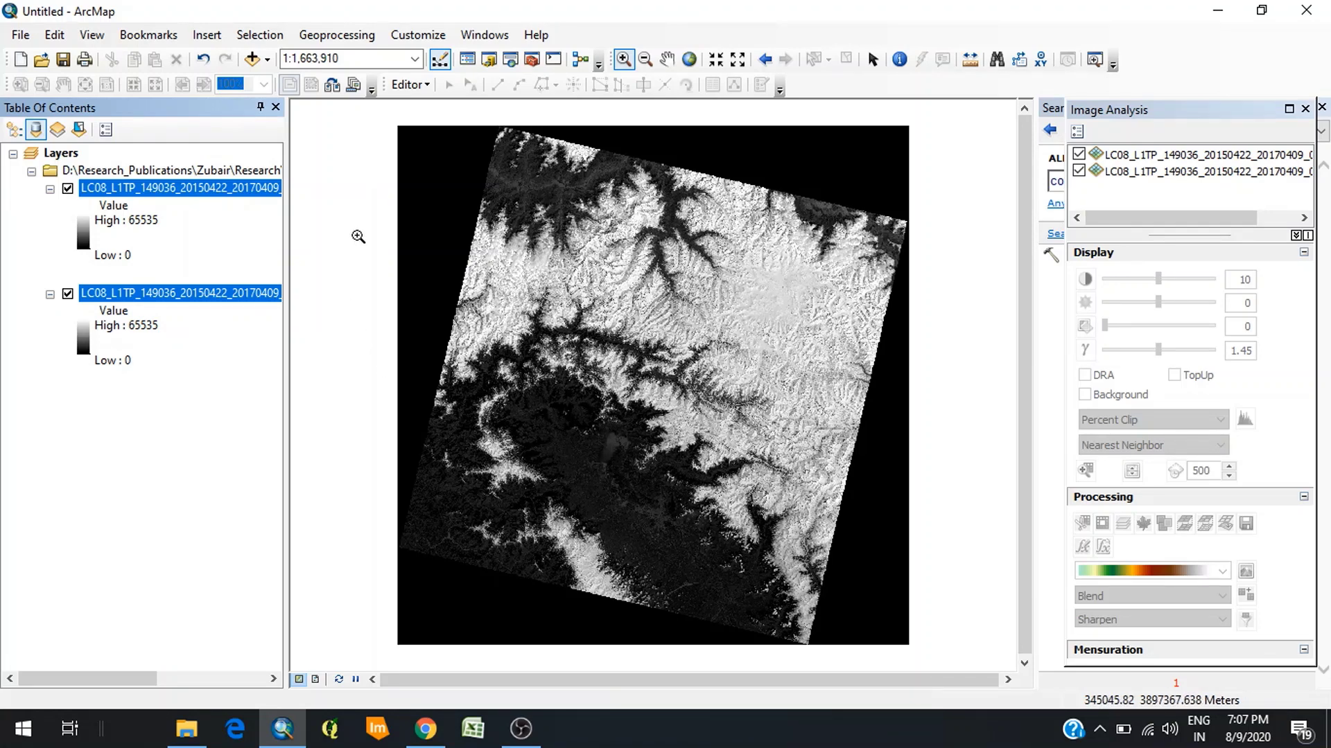
Compute an NDVI layer from the band 4 and band 5 rasters together in Image Analysis
click(1190, 158)
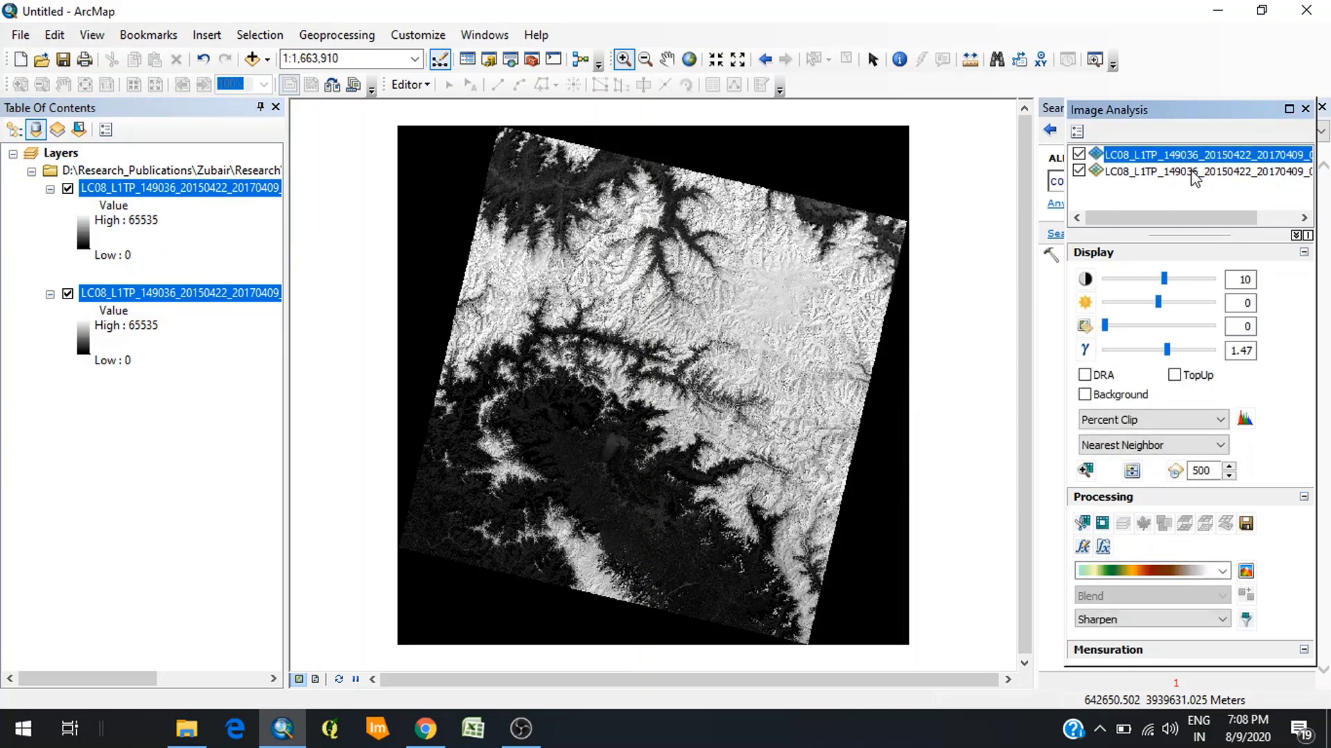
ctrl+click(1194, 173)
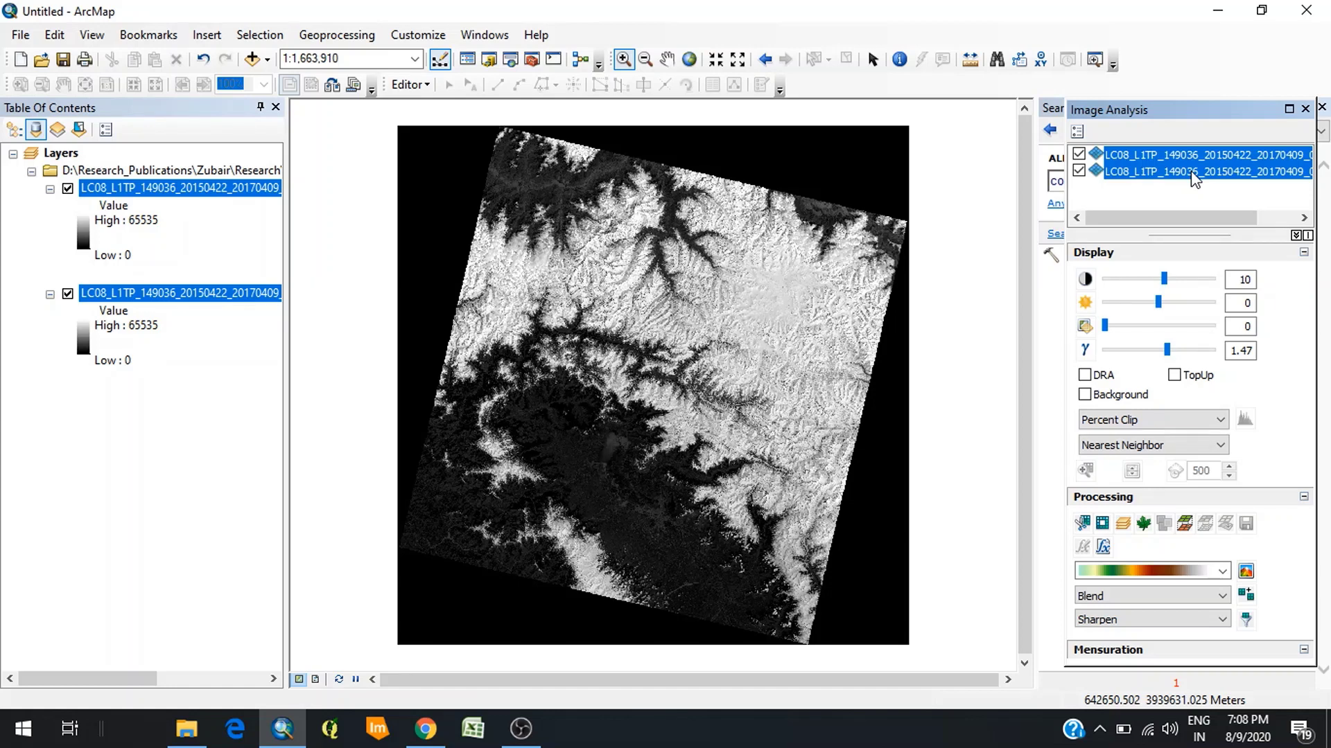
click(1143, 523)
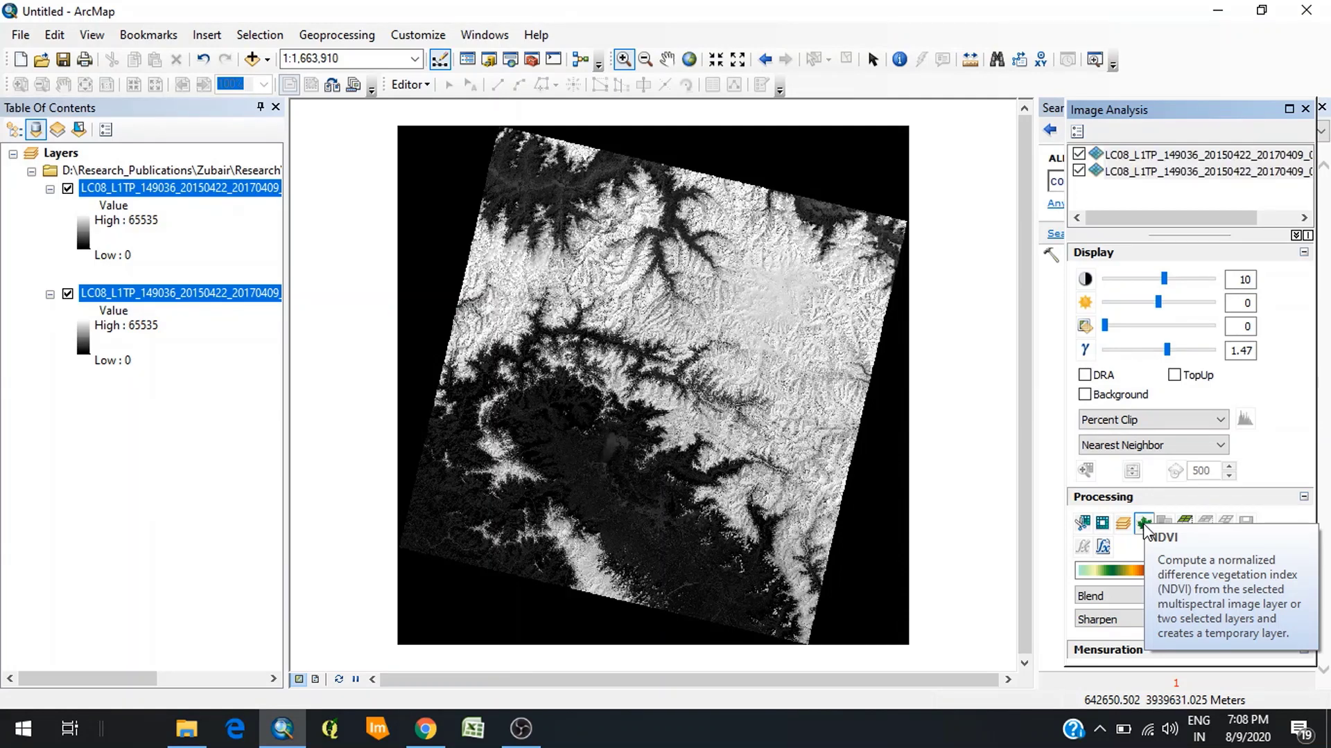